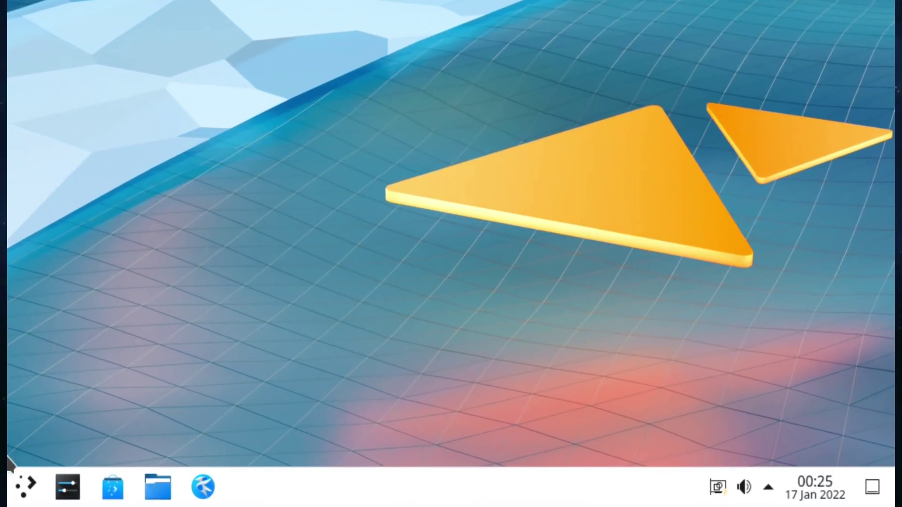
# Launch Konsole from the System category of the application launcher
pyautogui.click(148, 494)
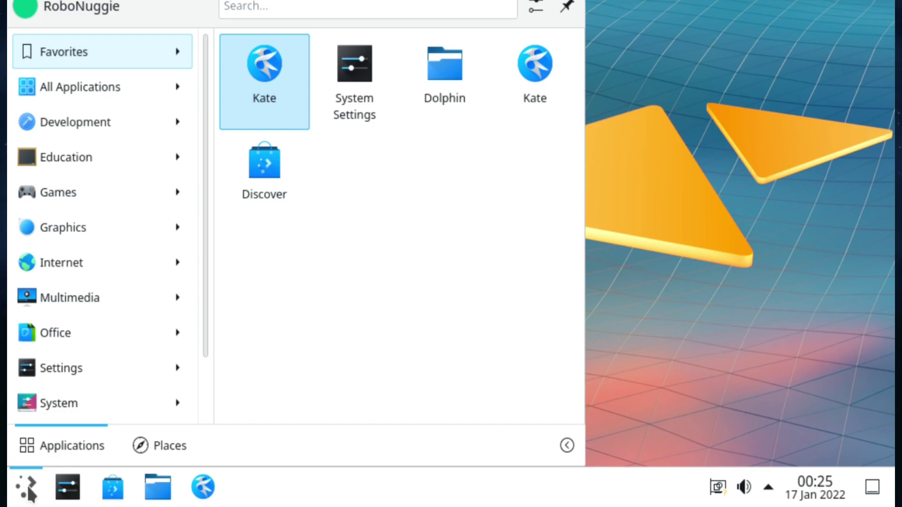
pyautogui.moveTo(80, 248)
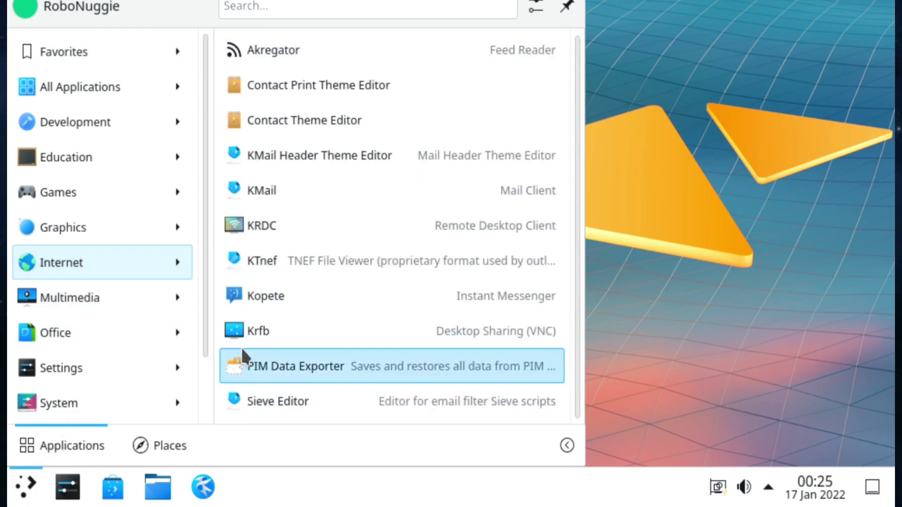
pyautogui.moveTo(177, 295)
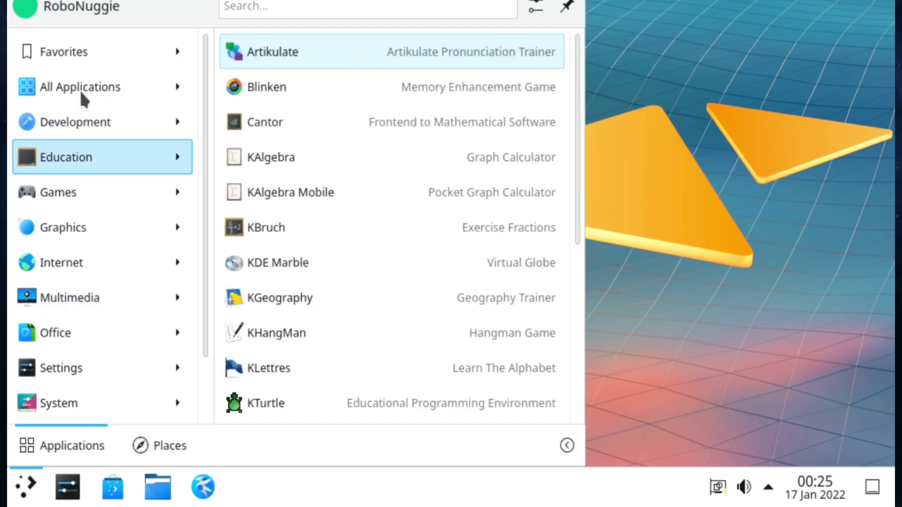
pyautogui.moveTo(46, 272)
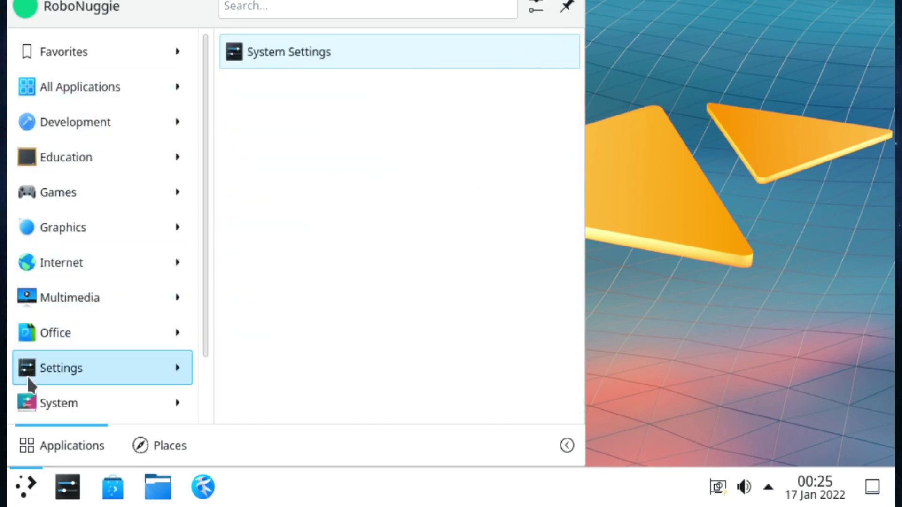
pyautogui.moveTo(45, 405)
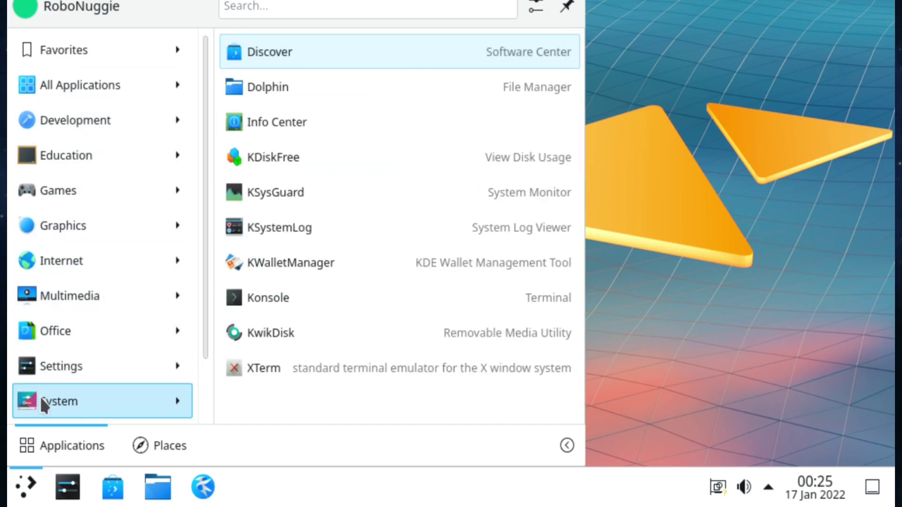
pyautogui.click(322, 301)
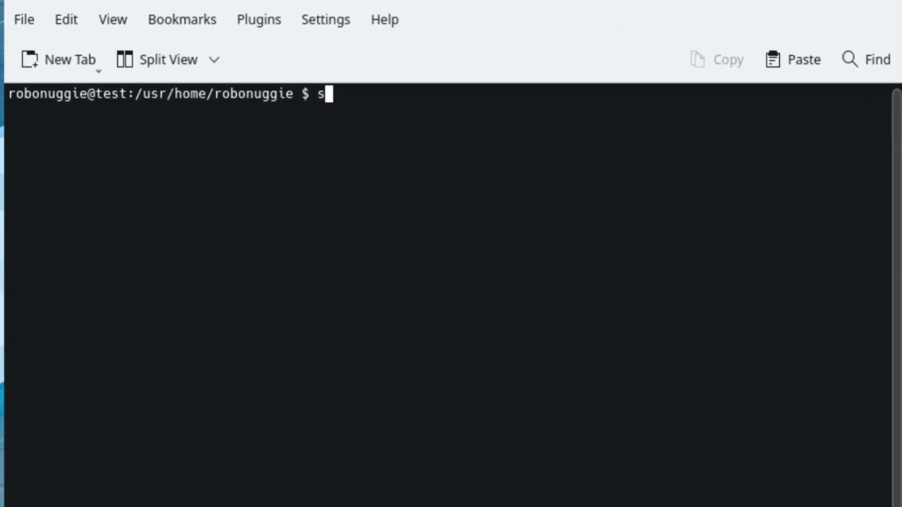
# Become root with su and the root password
pyautogui.write('u')
pyautogui.press('Return')
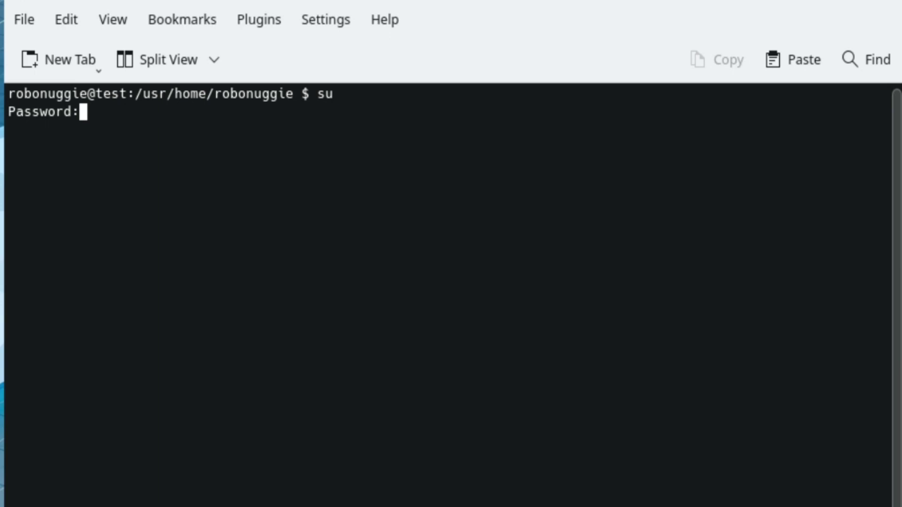
pyautogui.press('Return')
# Install the firefox 95.0.2 package with pkg install firefox, confirming with y
pyautogui.write('pkg i')
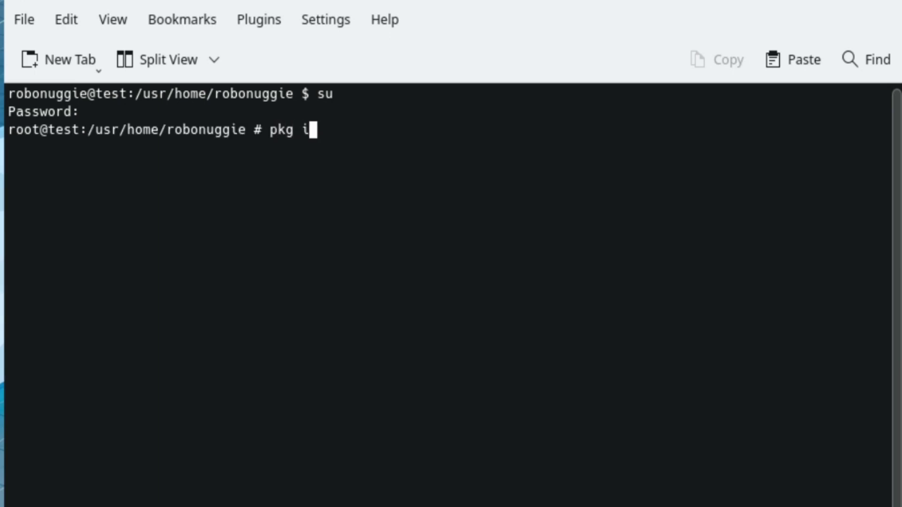
pyautogui.write('nstall firefox')
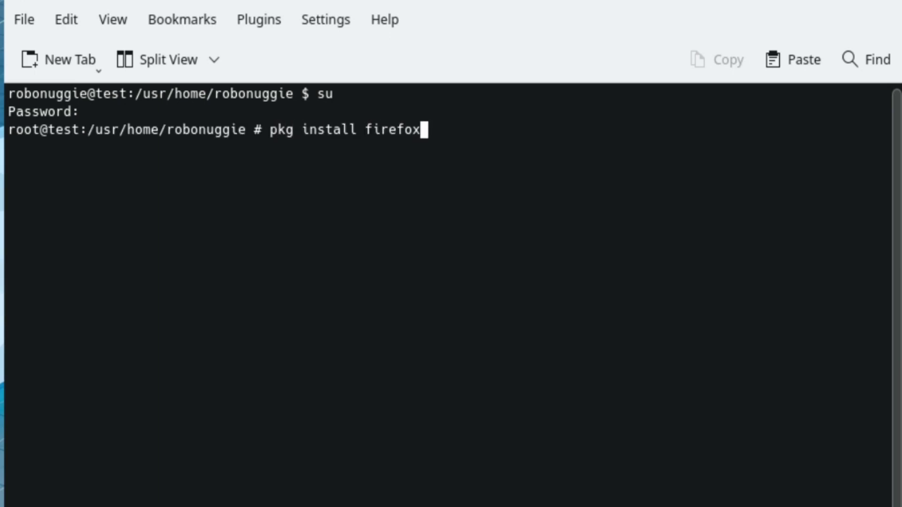
pyautogui.press('Return')
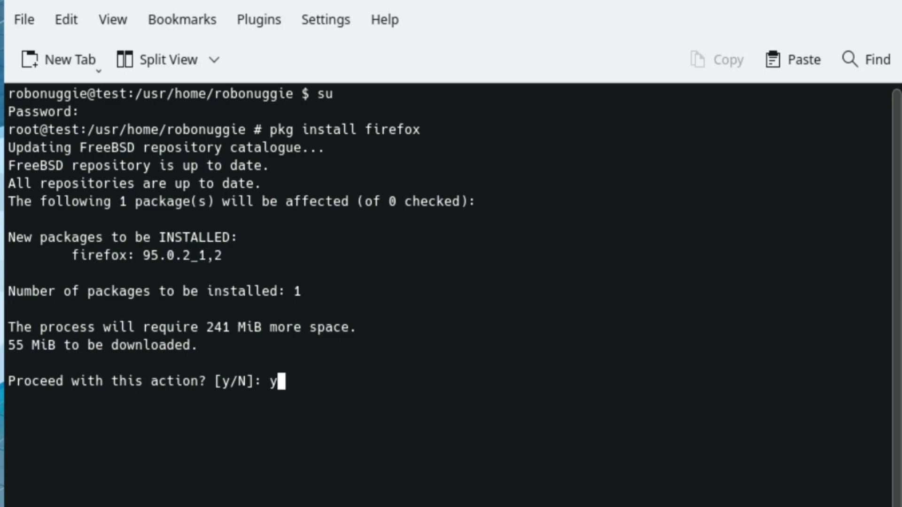
pyautogui.write('y')
pyautogui.press('Return')
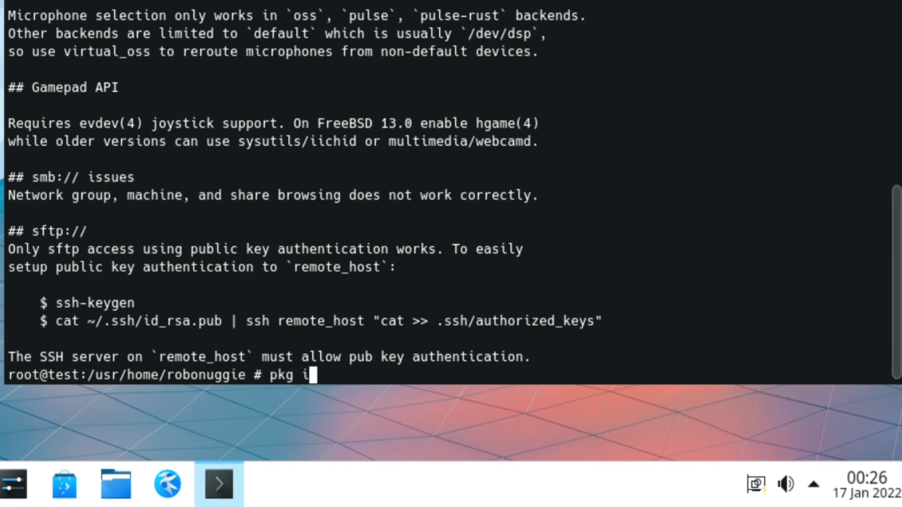
# Run pkg install libreoffice and confirm with y, installing LibreOffice 7.2.5.2 and its dependencies
pyautogui.write('nstall li')
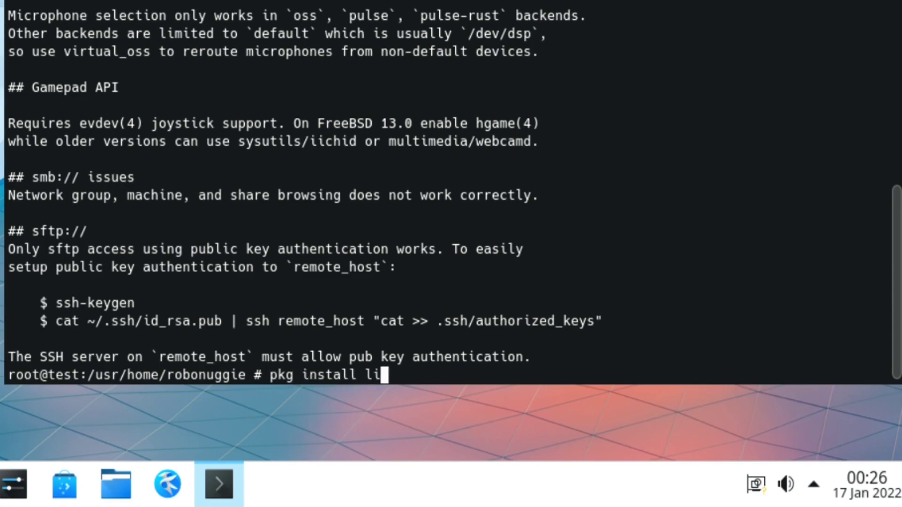
pyautogui.write('breoffice')
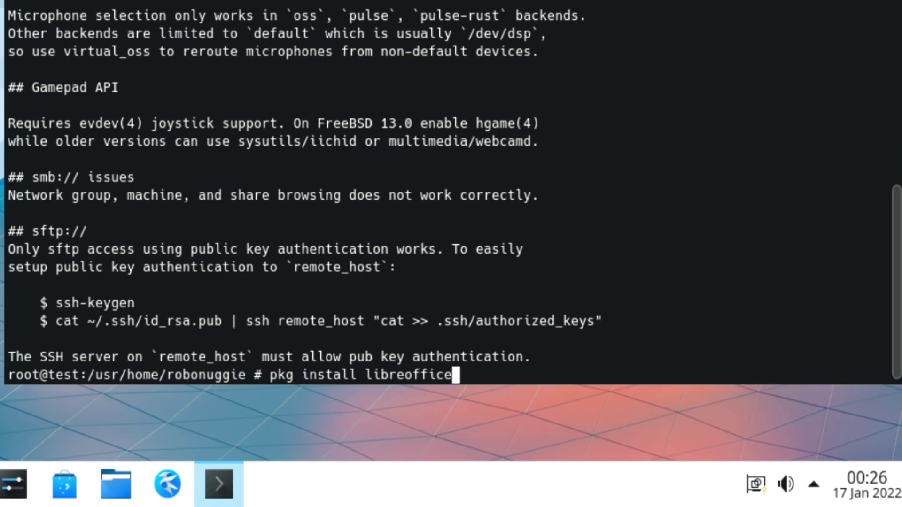
pyautogui.press('Return')
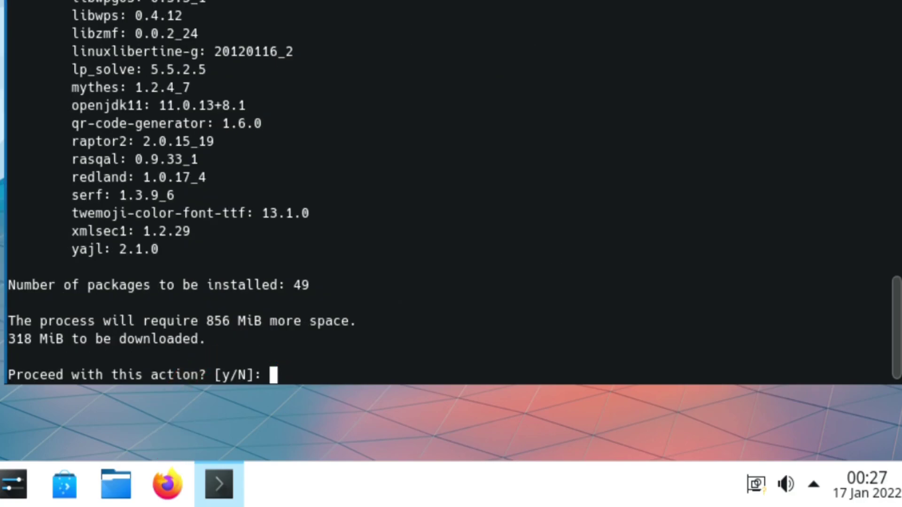
pyautogui.write('y')
pyautogui.press('Return')
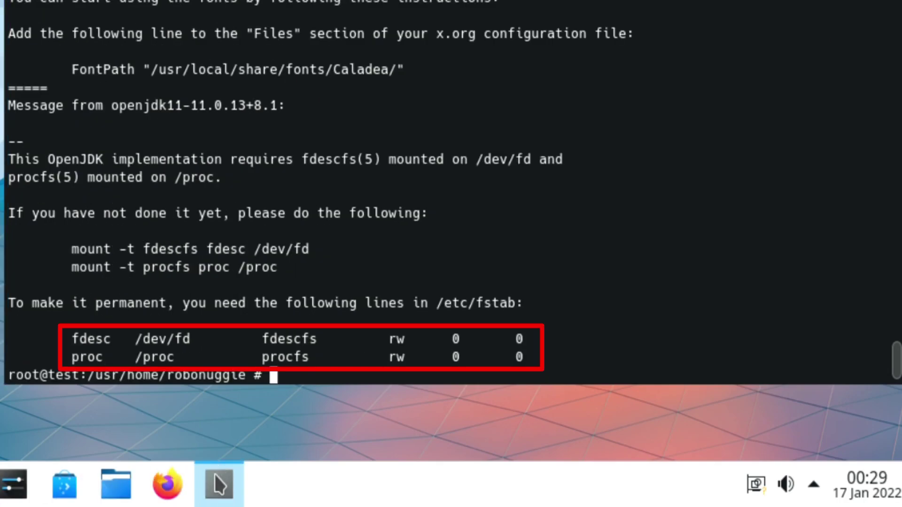
# Open a second Konsole window and become root with su
pyautogui.rightClick(217, 489)
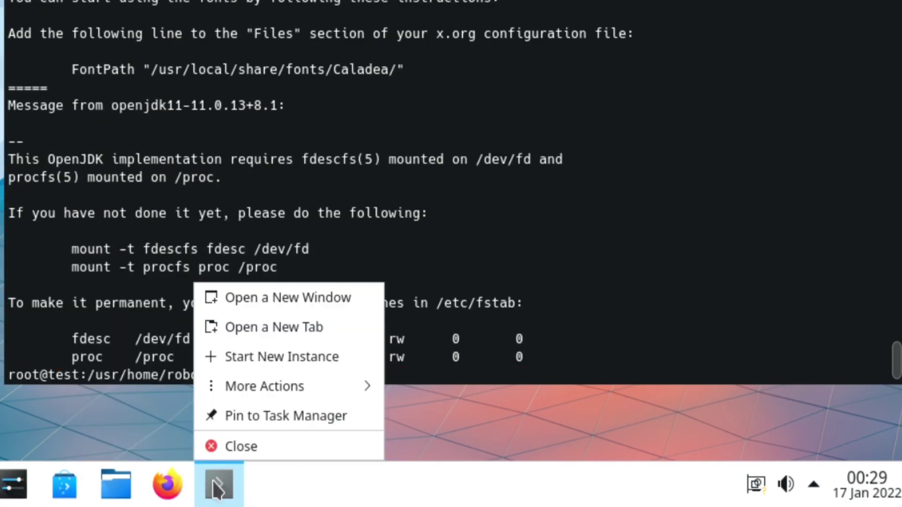
pyautogui.click(264, 297)
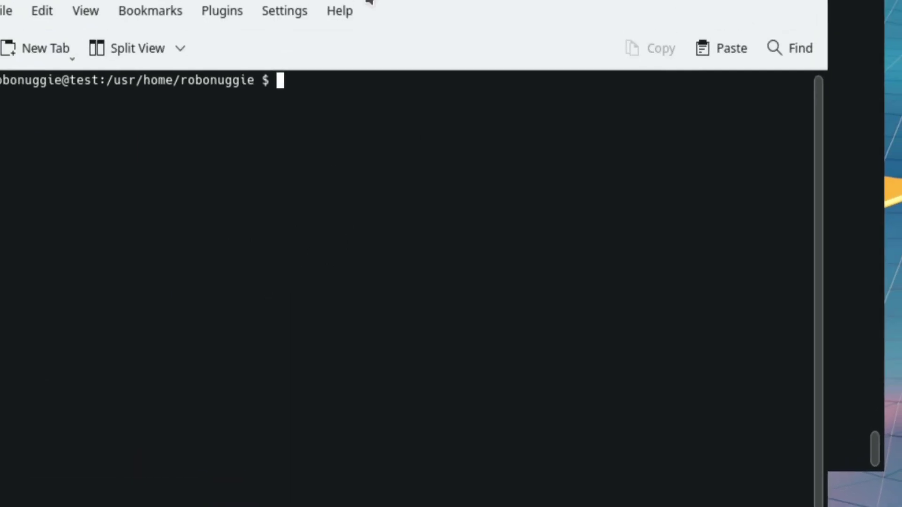
pyautogui.write('su')
pyautogui.press('Return')
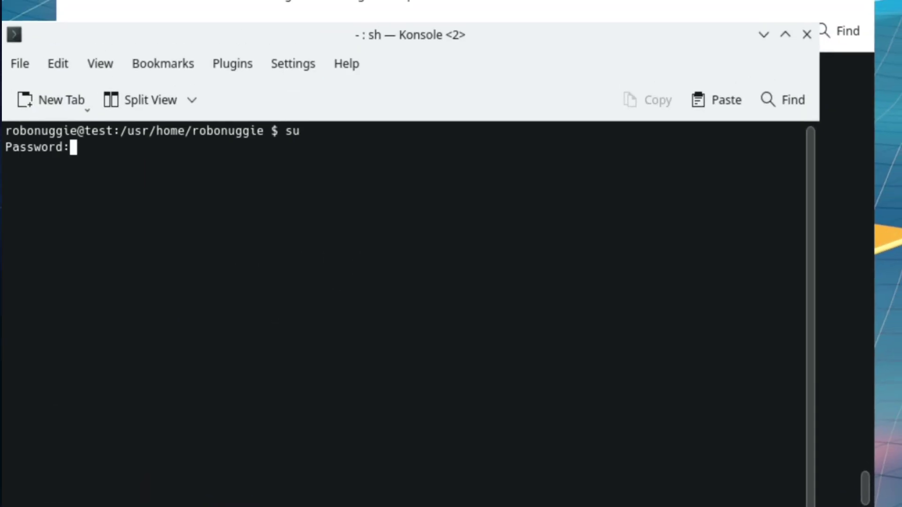
pyautogui.press('Return')
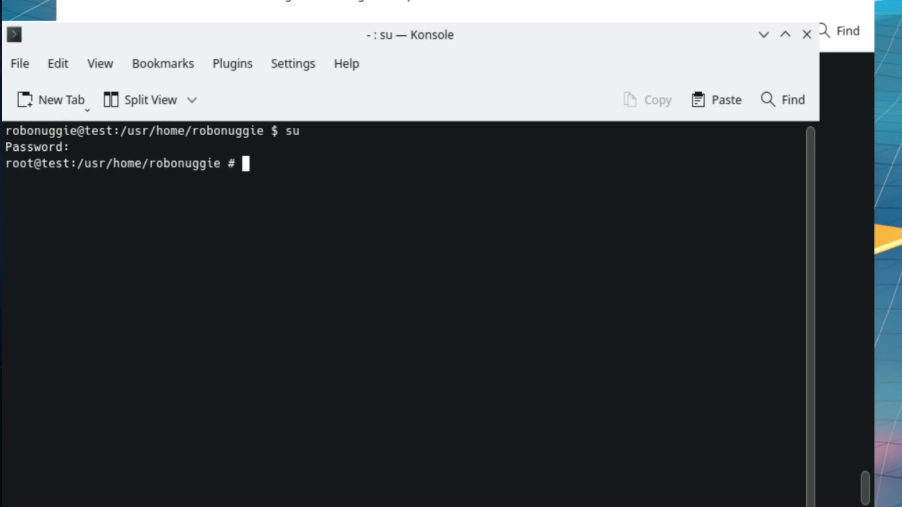
# Add the fdesc /dev/fd line from the pkg messages to /etc/fstab and save
pyautogui.write('edit /etc')
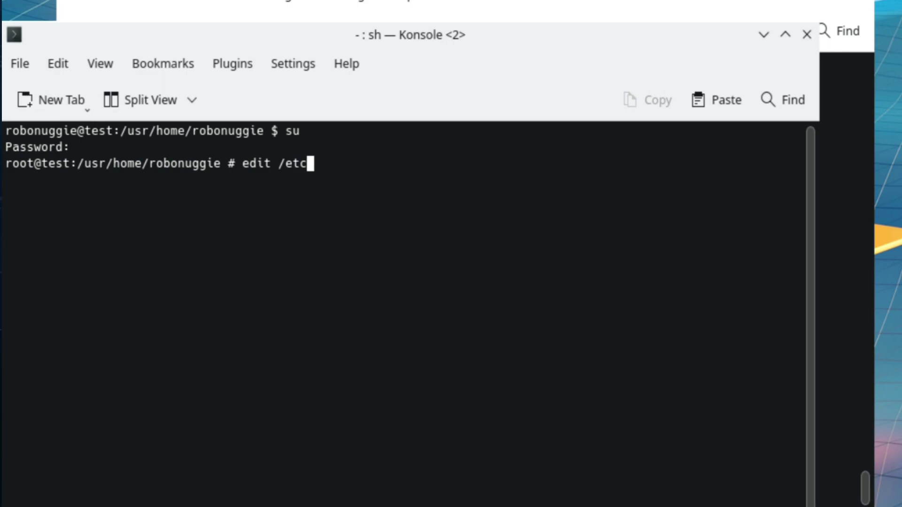
pyautogui.write('/fstab')
pyautogui.press('Return')
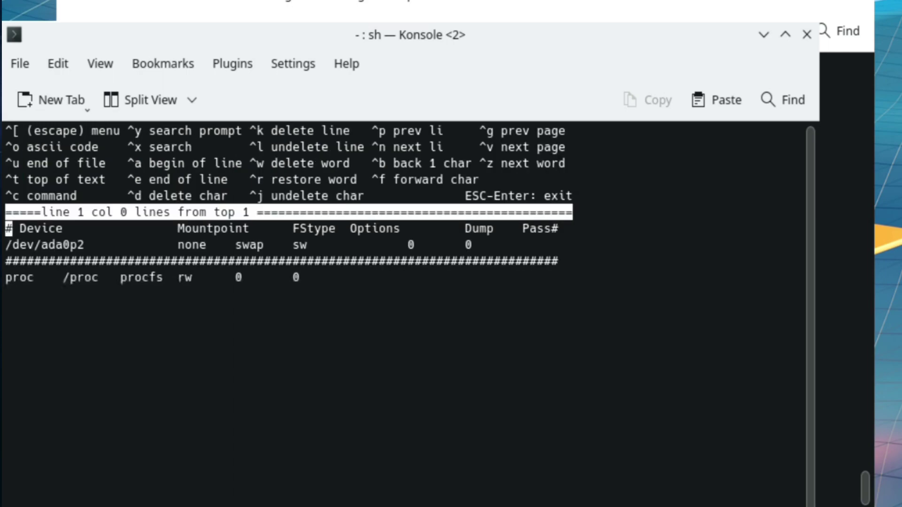
pyautogui.press('Down')
pyautogui.press('Down')
pyautogui.press('Down')
pyautogui.press('Down')
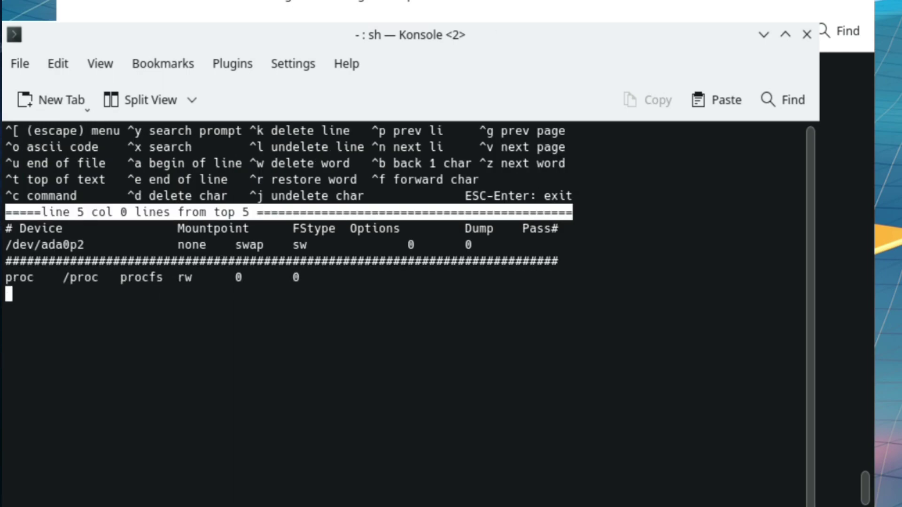
pyautogui.hotkey('alt', 'Tab')
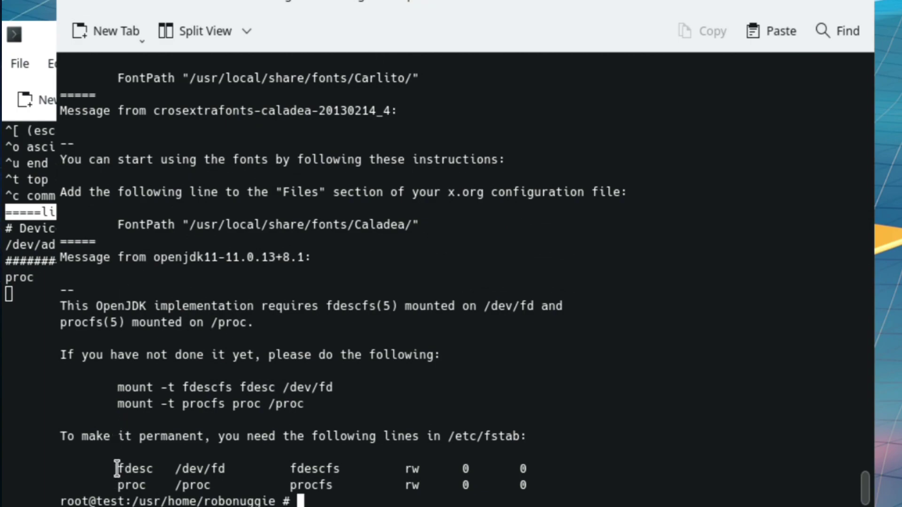
pyautogui.moveTo(117, 469); pyautogui.dragTo(534, 462)
pyautogui.hotkey('ctrl', 'c')
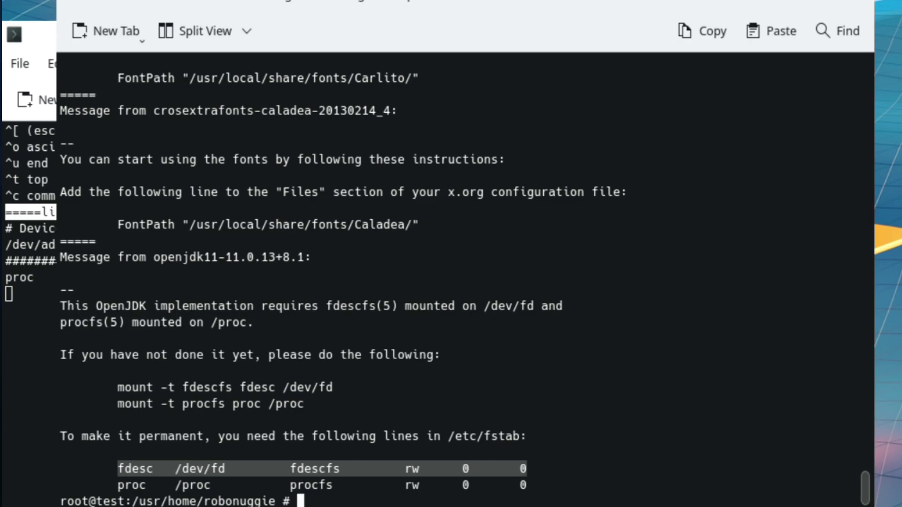
pyautogui.click(35, 29)
pyautogui.middleClick(144, 293)
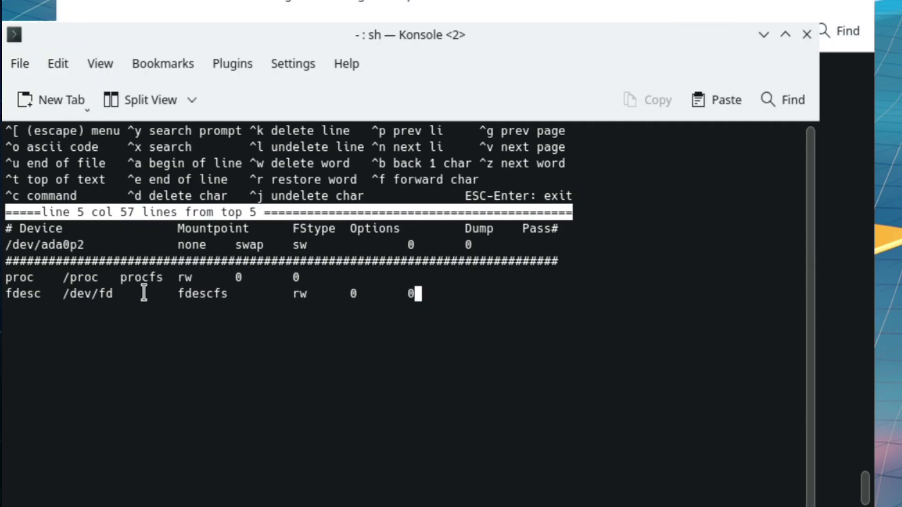
pyautogui.press('Return')
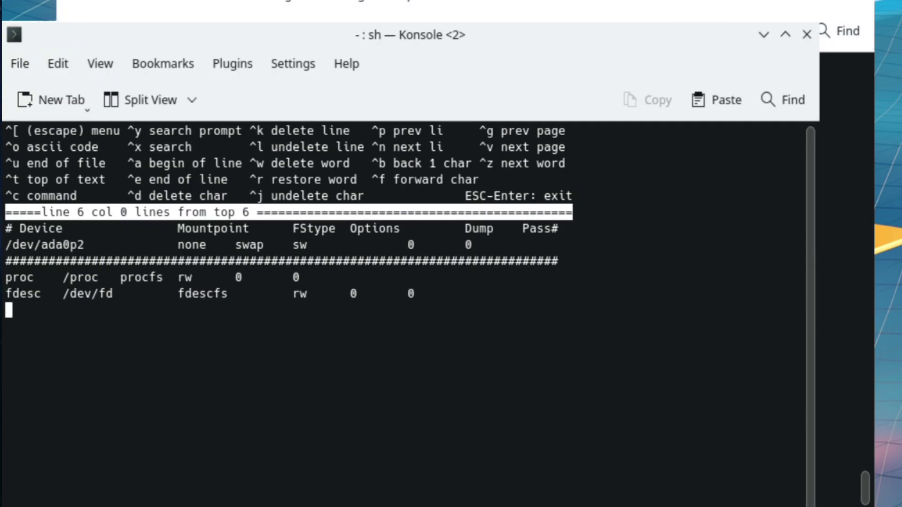
pyautogui.press('Escape')
pyautogui.press('Return')
pyautogui.press('a')
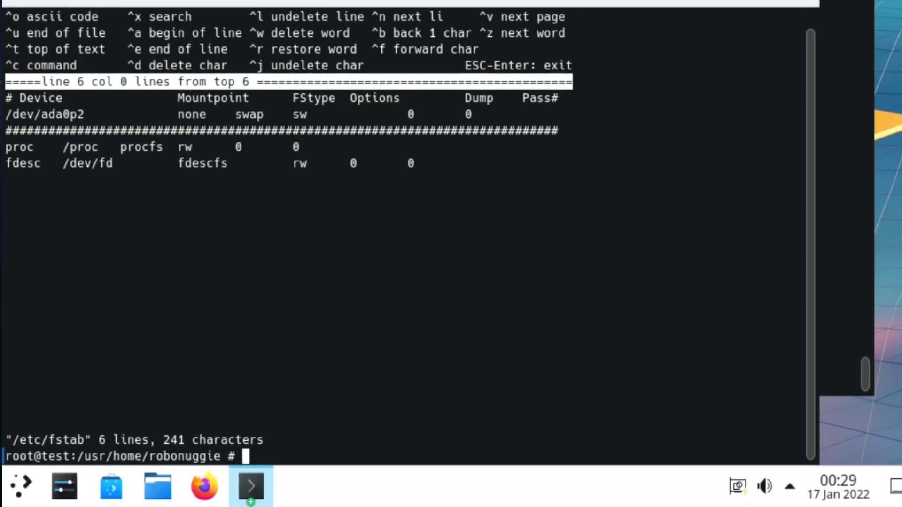
# Run mount -a, verify procfs and fdescfs are mounted, then close that terminal
pyautogui.write('mount -')
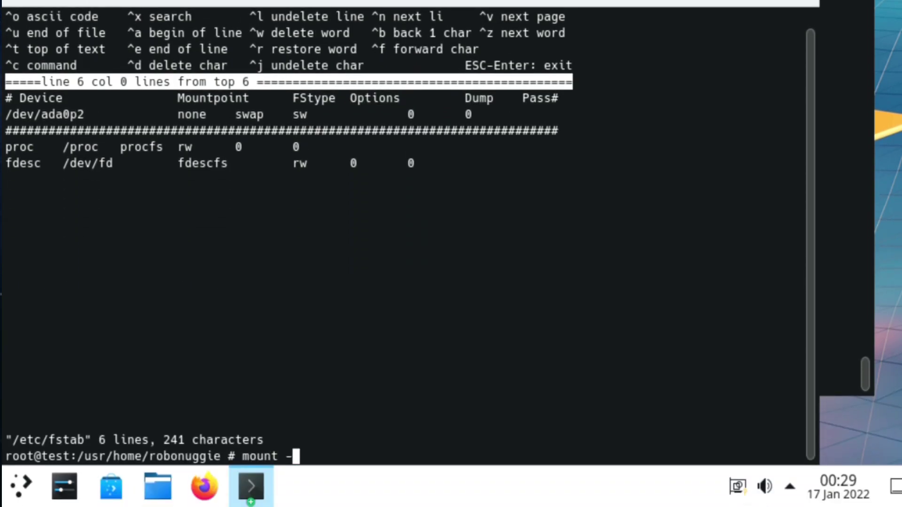
pyautogui.write('a')
pyautogui.press('Return')
pyautogui.press('Return')
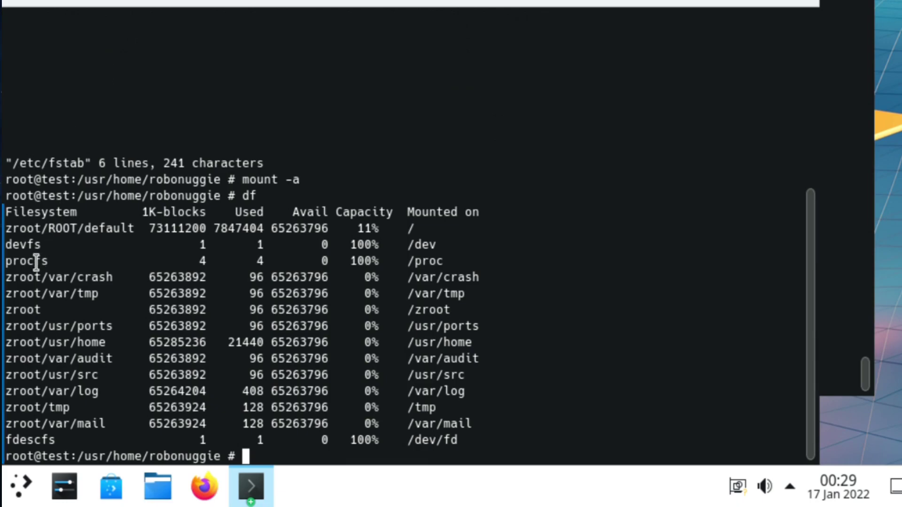
pyautogui.moveTo(5, 247); pyautogui.dragTo(37, 256)
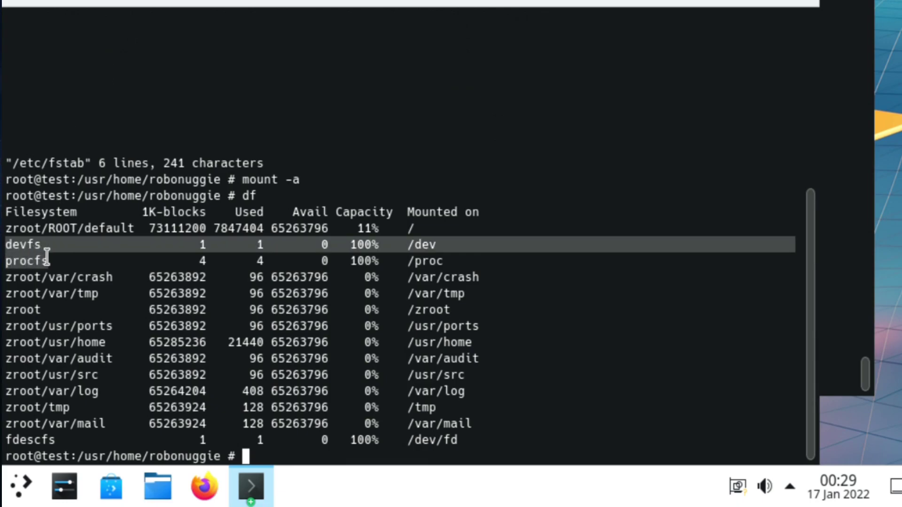
pyautogui.click(47, 258)
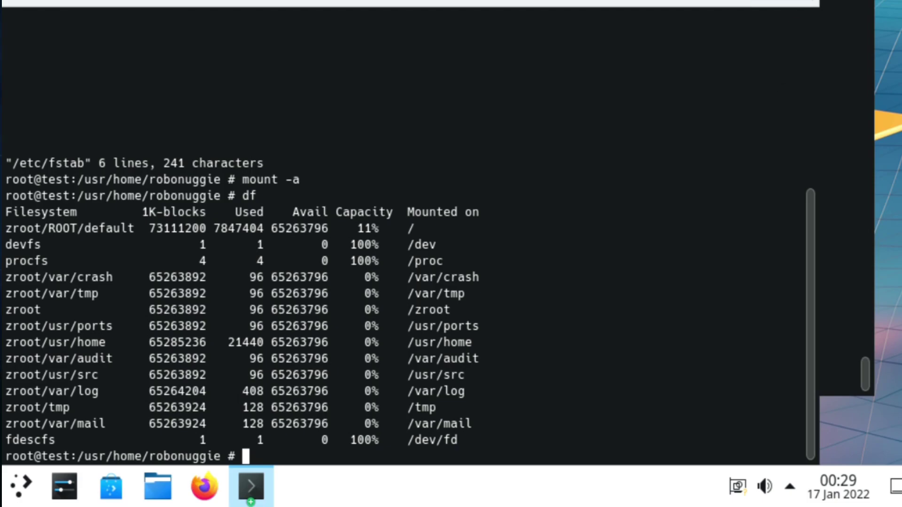
pyautogui.hotkey('ctrl', 'd')
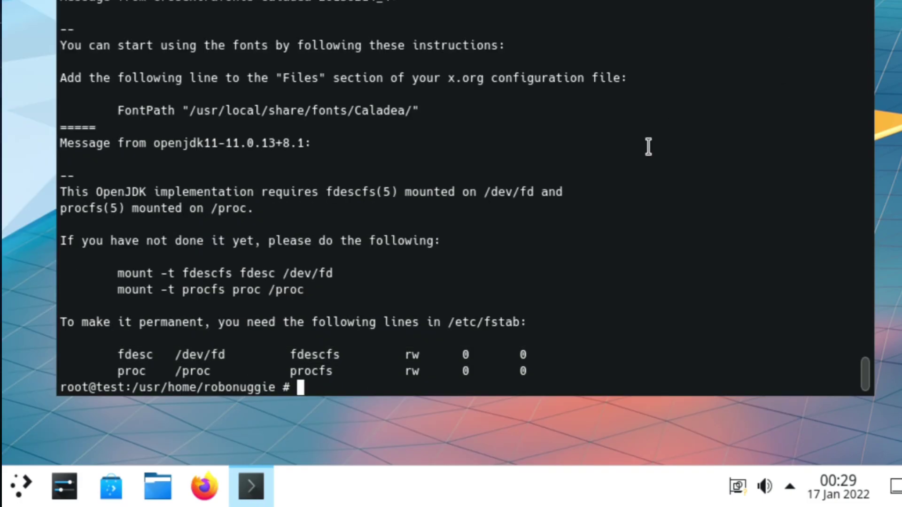
# Launch LibreOffice Writer from the Office category of the application launcher
pyautogui.click(21, 486)
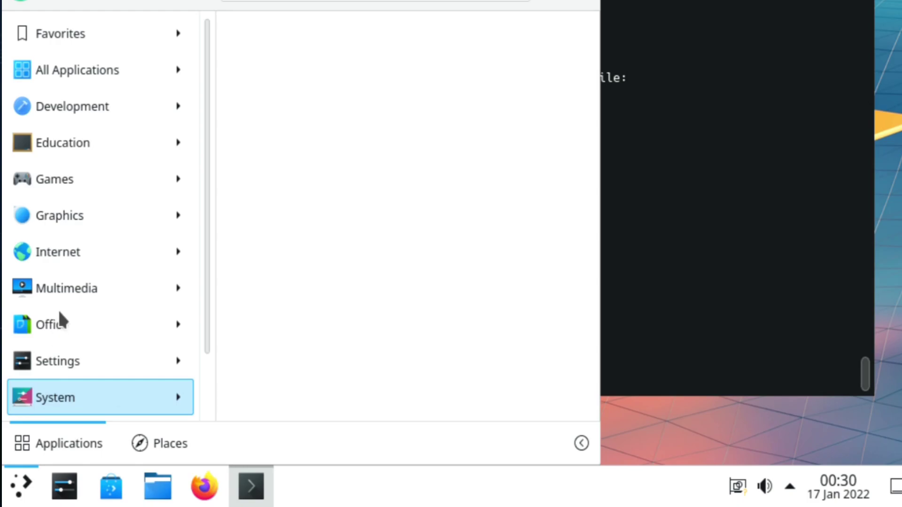
pyautogui.moveTo(58, 311)
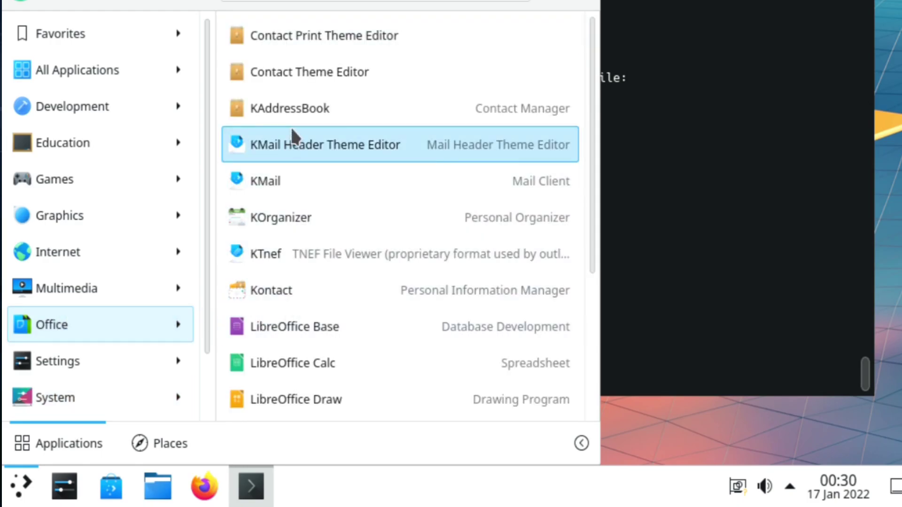
pyautogui.scroll(-2, 256, 381)
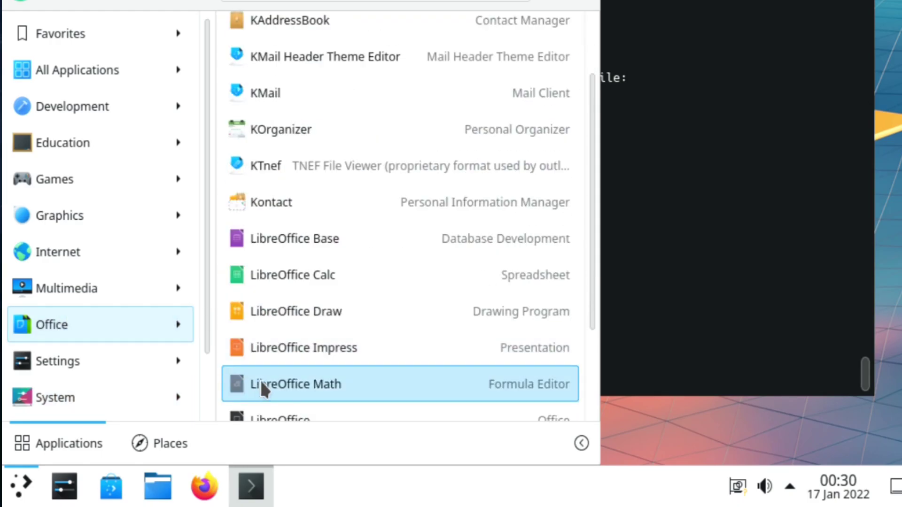
pyautogui.scroll(-1, 260, 379)
pyautogui.scroll(-1, 270, 404)
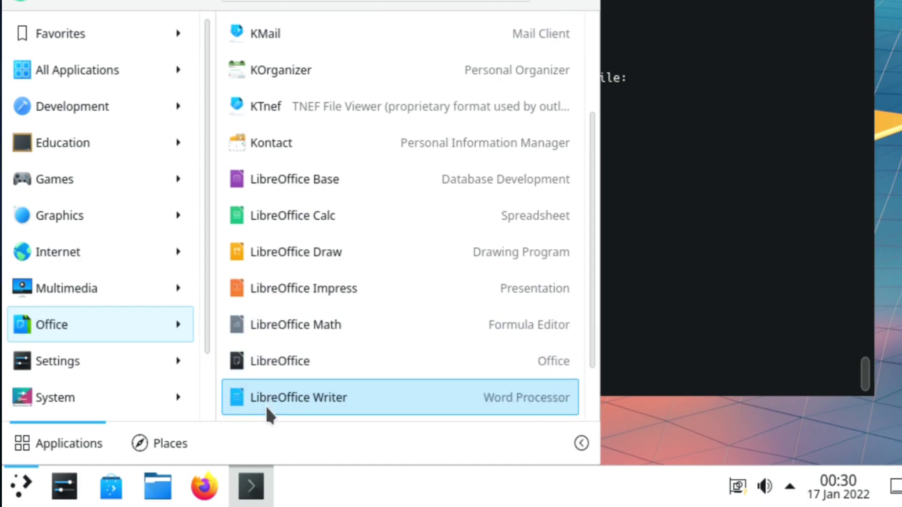
pyautogui.click(266, 396)
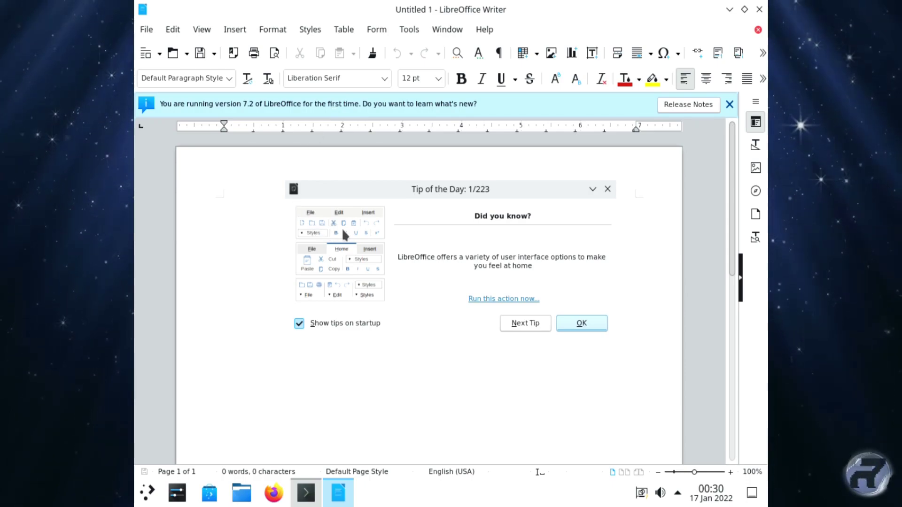
# Dismiss the startup notices, type 'Hello!' at 88 pt, and close the Writer document
pyautogui.click(576, 323)
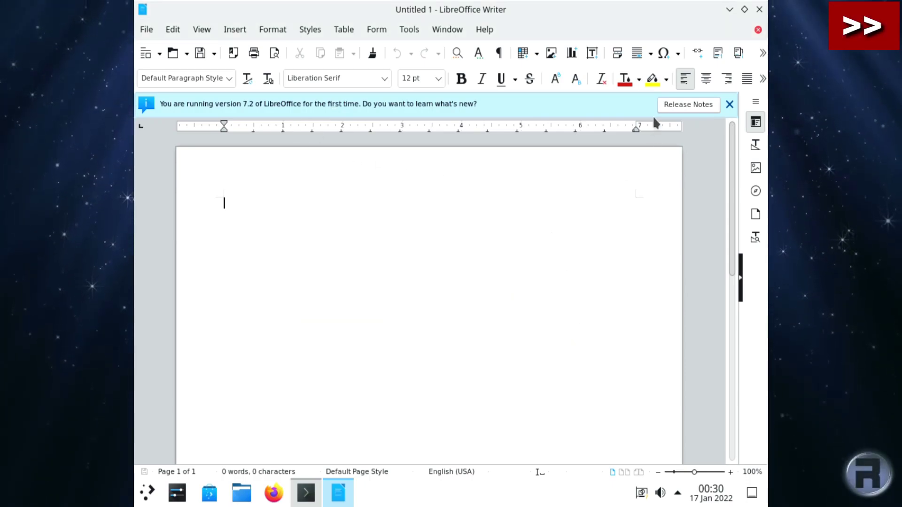
pyautogui.click(730, 105)
pyautogui.write('Hello!')
pyautogui.hotkey('ctrl', 'a')
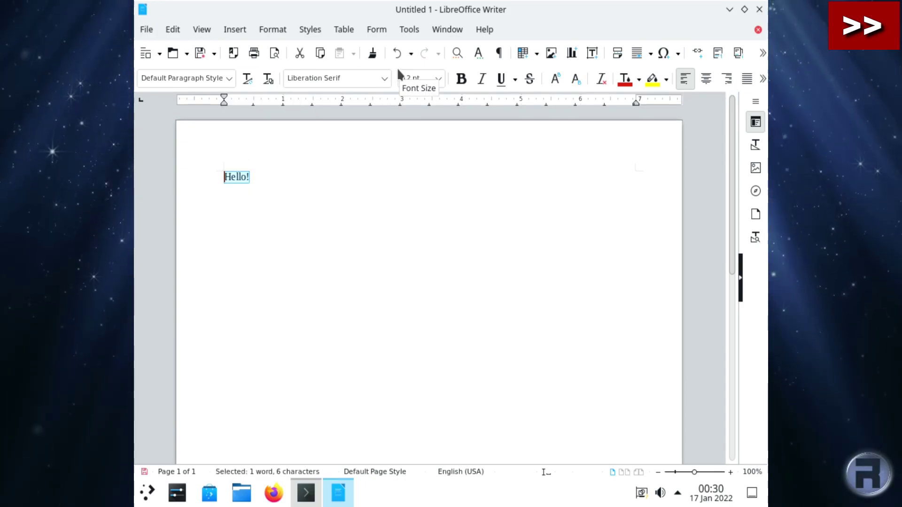
pyautogui.click(438, 78)
pyautogui.click(413, 303)
pyautogui.click(518, 274)
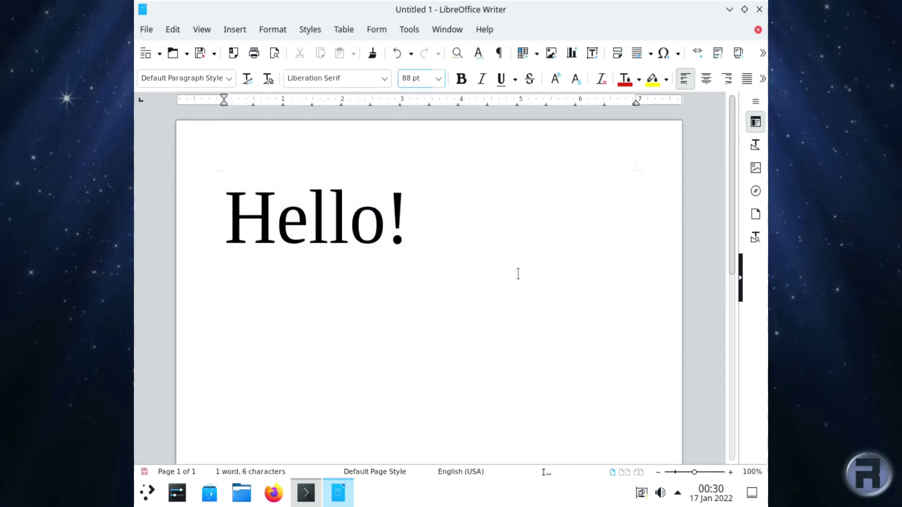
pyautogui.click(760, 9)
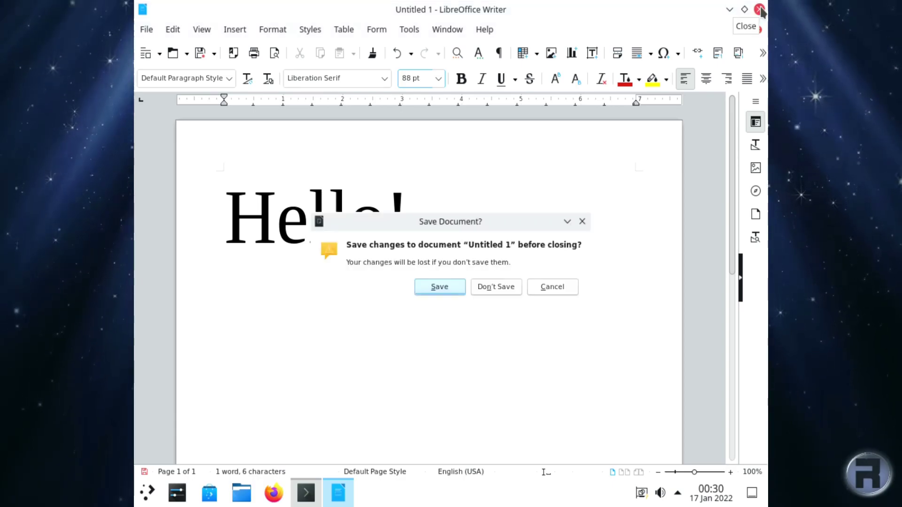
# Discard the Writer document, install inkscape and kdenlive via pkg, then close Konsole
pyautogui.click(489, 286)
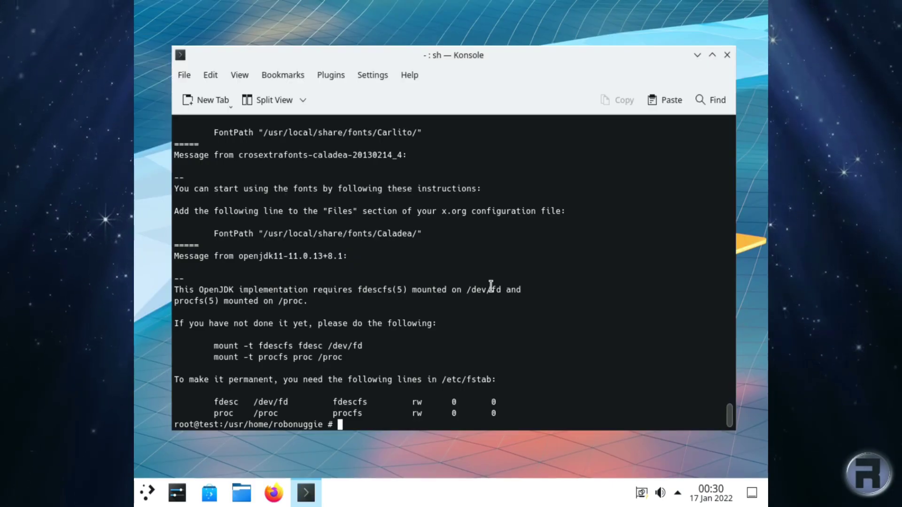
pyautogui.write('pk')
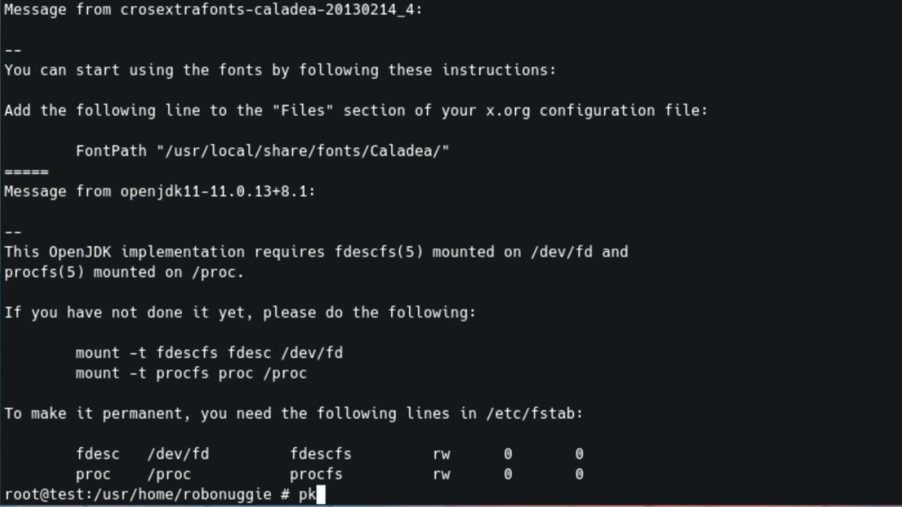
pyautogui.write('g install ')
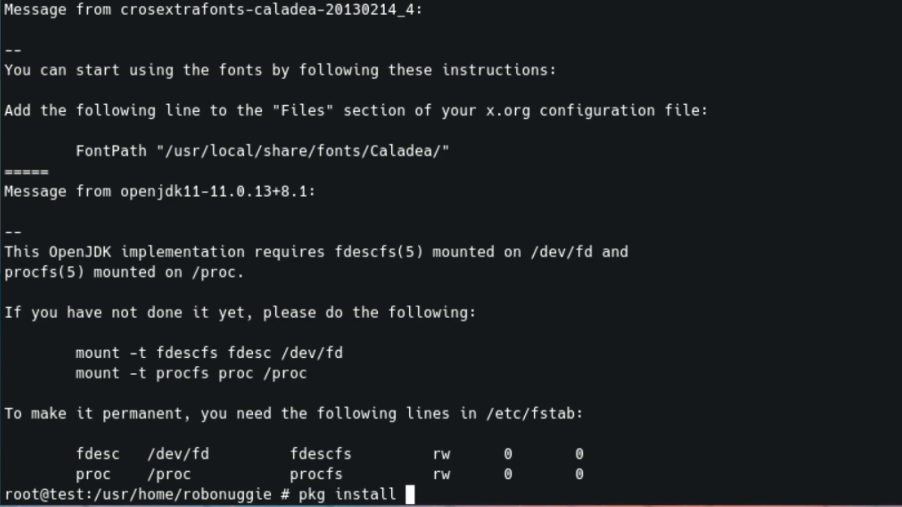
pyautogui.write('inkscape')
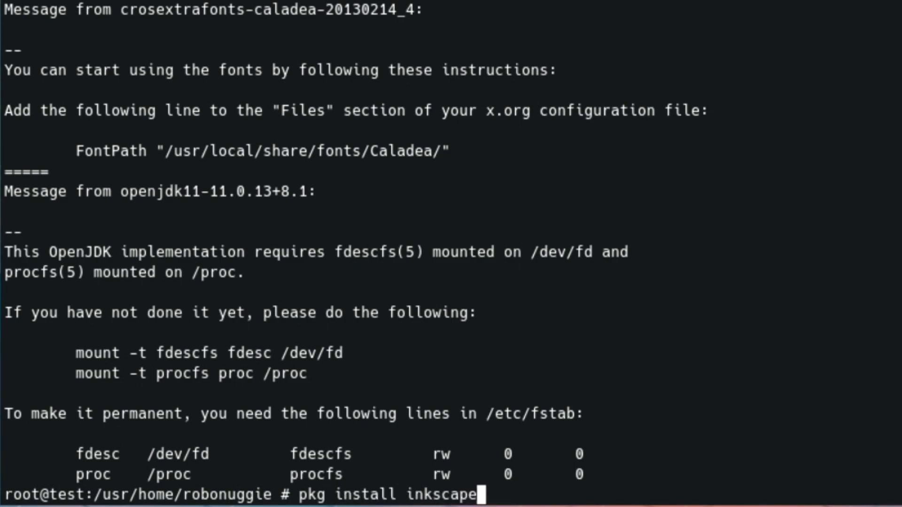
pyautogui.write(' kd')
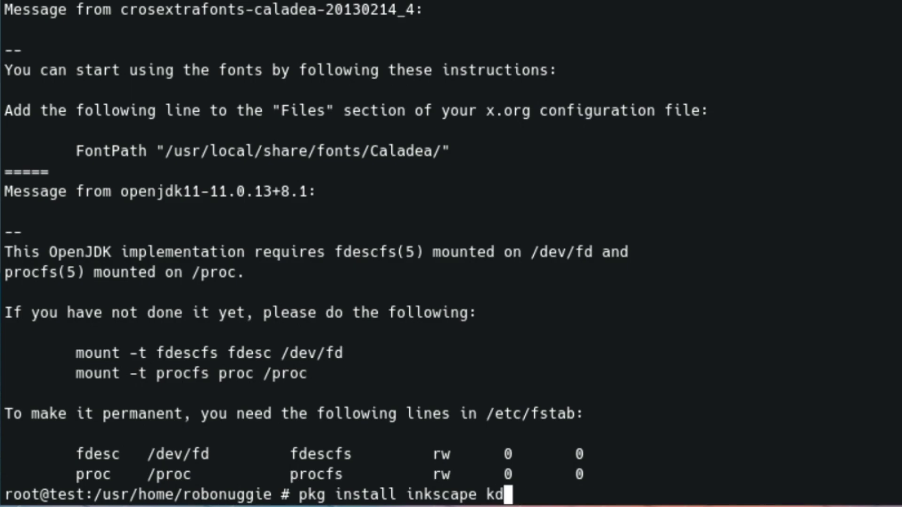
pyautogui.write('enlive')
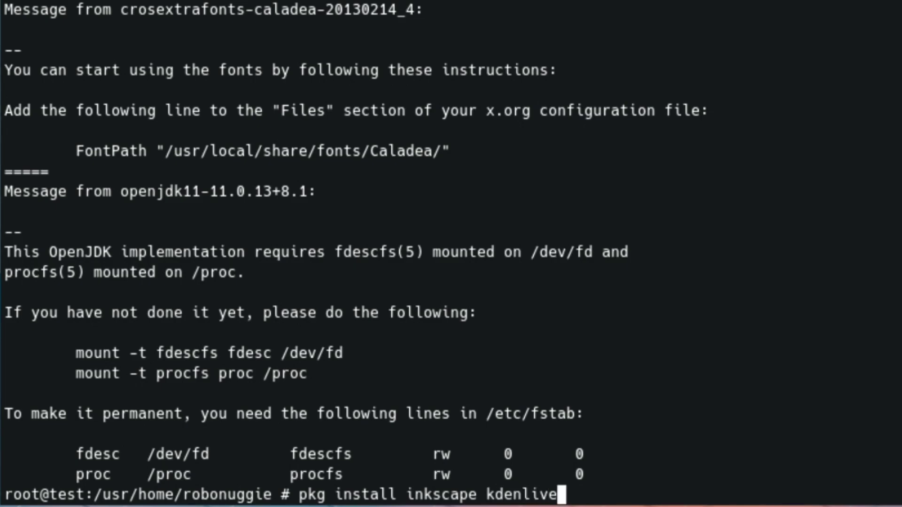
pyautogui.press('Return')
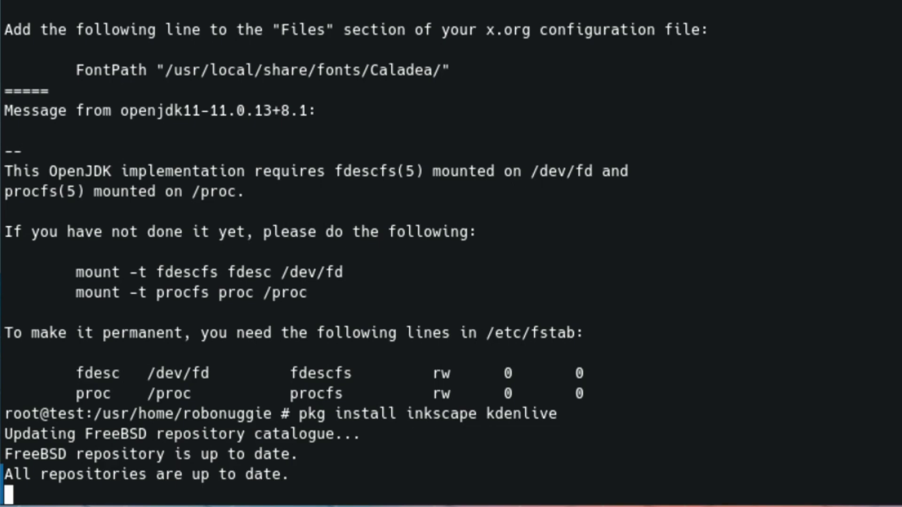
pyautogui.write('y')
pyautogui.press('Return')
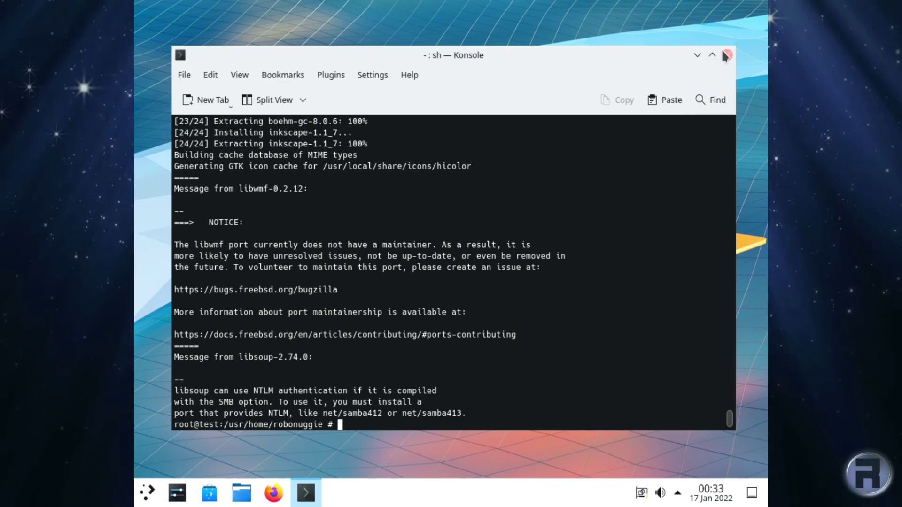
pyautogui.click(724, 54)
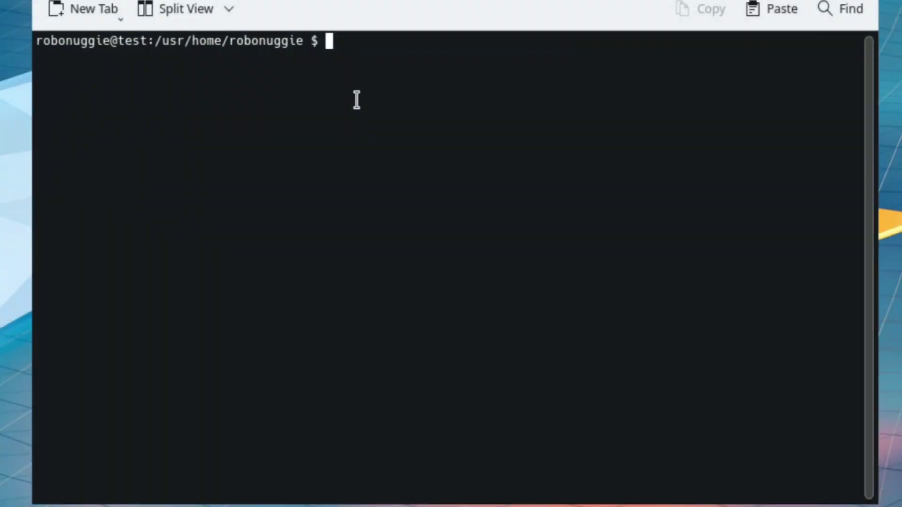
# Become root with su and the root password
pyautogui.write('su')
pyautogui.press('Return')
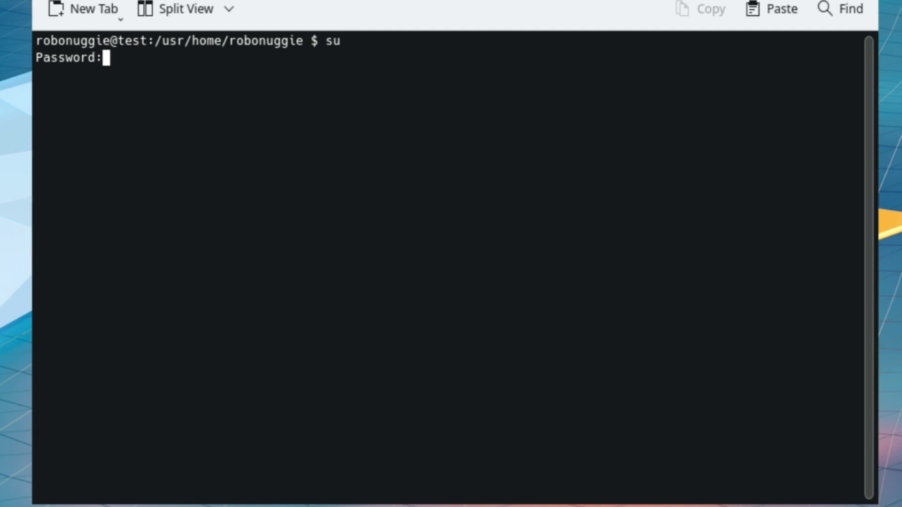
pyautogui.press('Return')
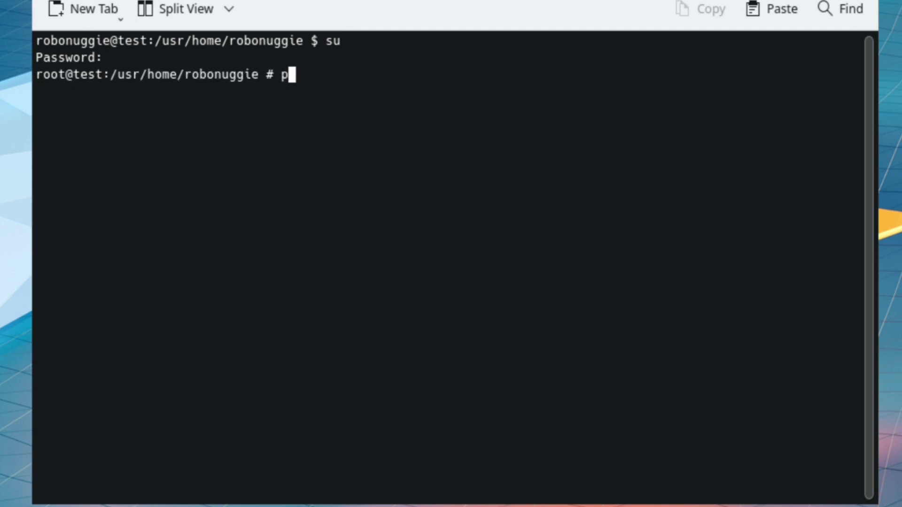
# Install the doas 6.3p6 package with pkg install doas, confirming with y
pyautogui.write('pkg insta')
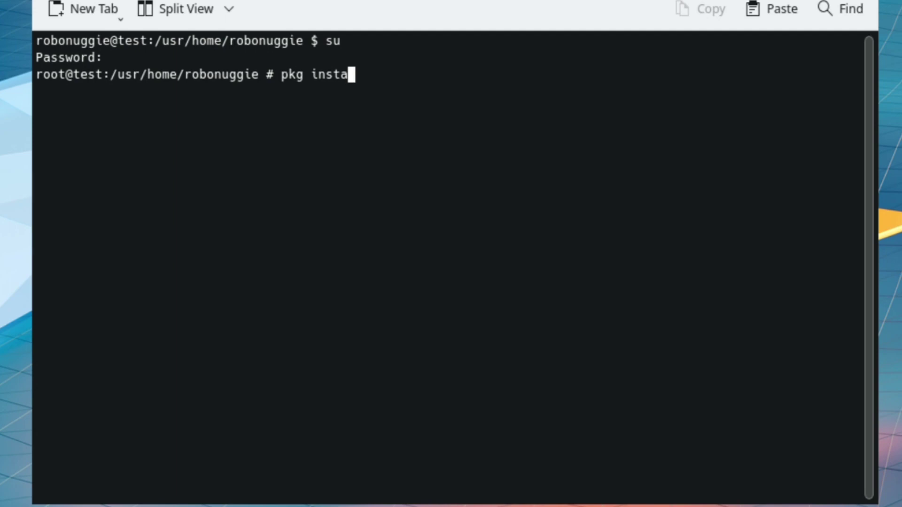
pyautogui.write('ll doa')
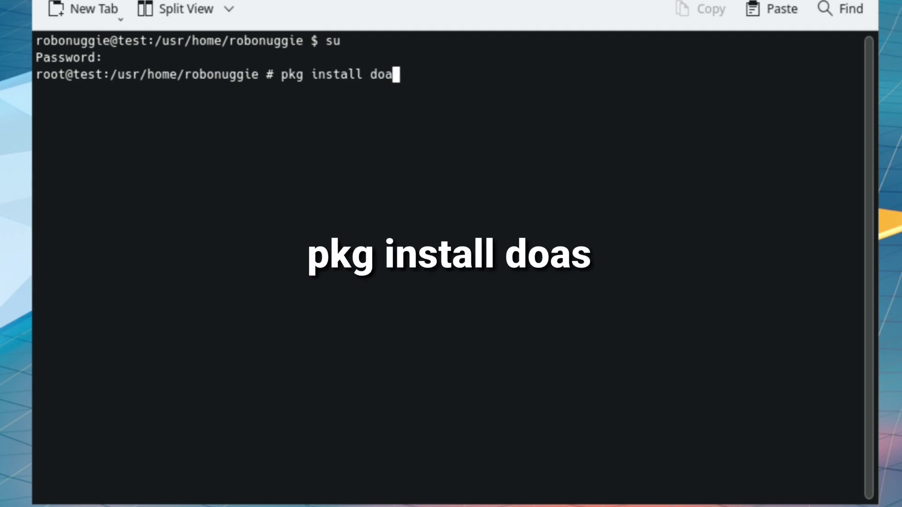
pyautogui.write('s')
pyautogui.press('Return')
pyautogui.write('y')
pyautogui.press('Return')
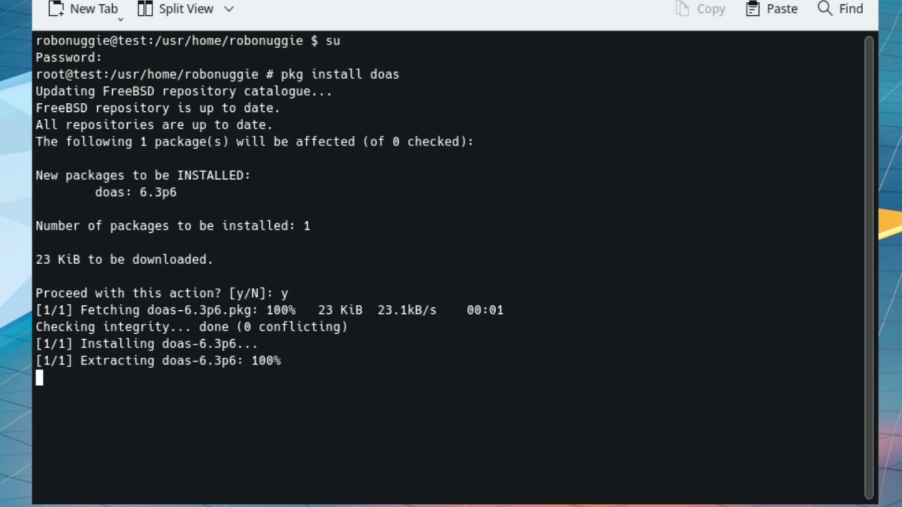
pyautogui.write('edit /usr')
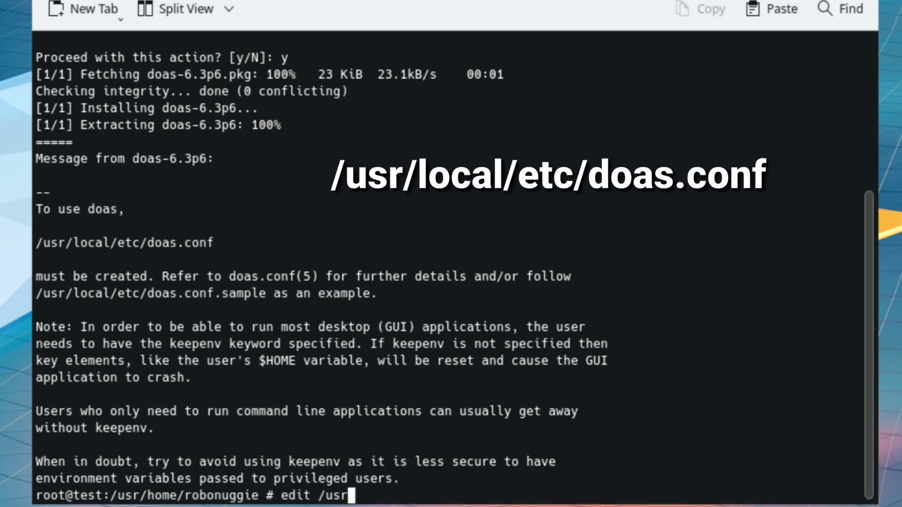
pyautogui.write('/local/')
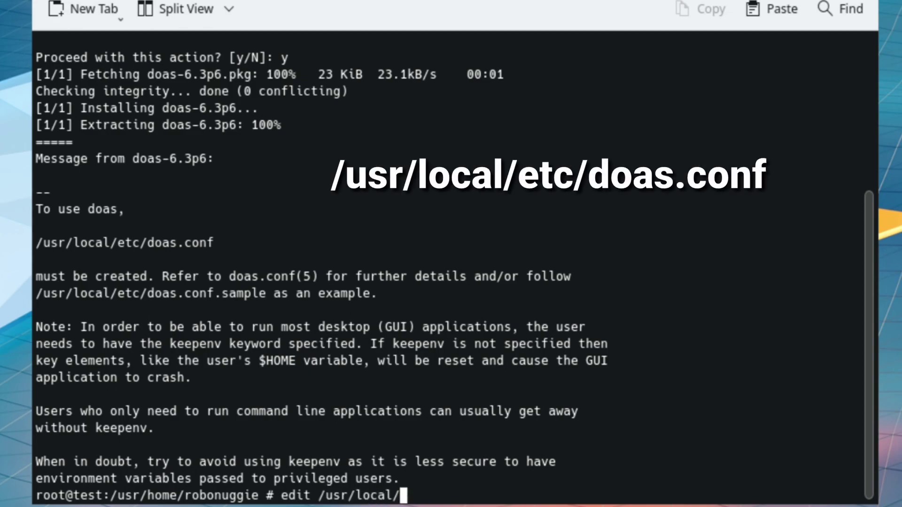
pyautogui.write('etc/doas.conf')
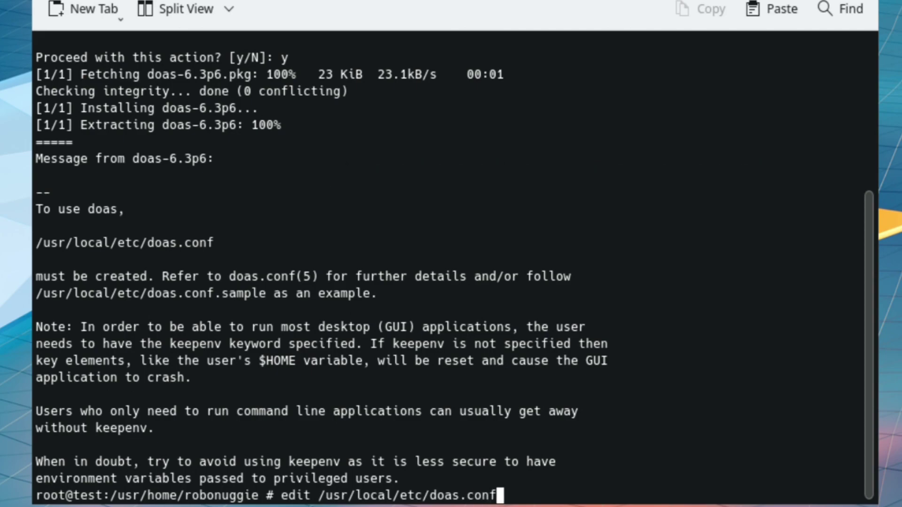
# Write doas.conf rules 'permit nopass keepenv' and 'permit nopass … cmd reboot' for the user, and save
pyautogui.press('Return')
pyautogui.write('permit ')
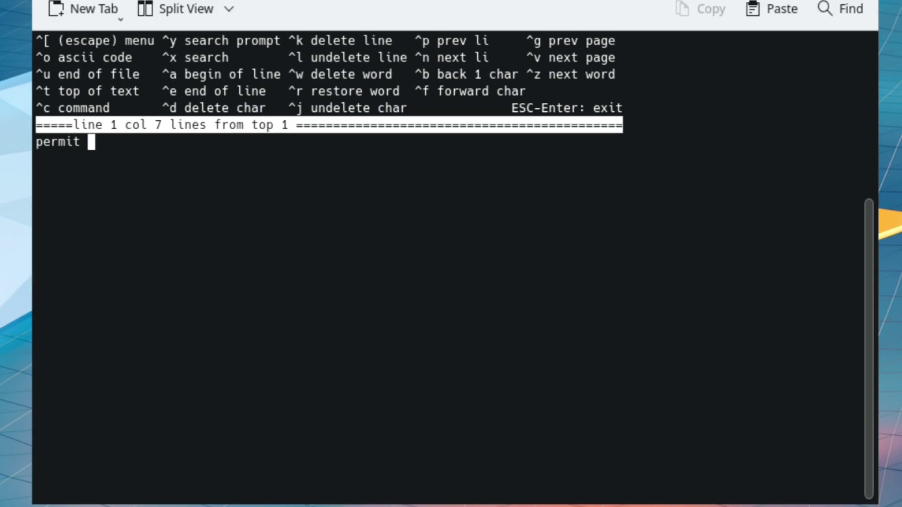
pyautogui.write('nopass')
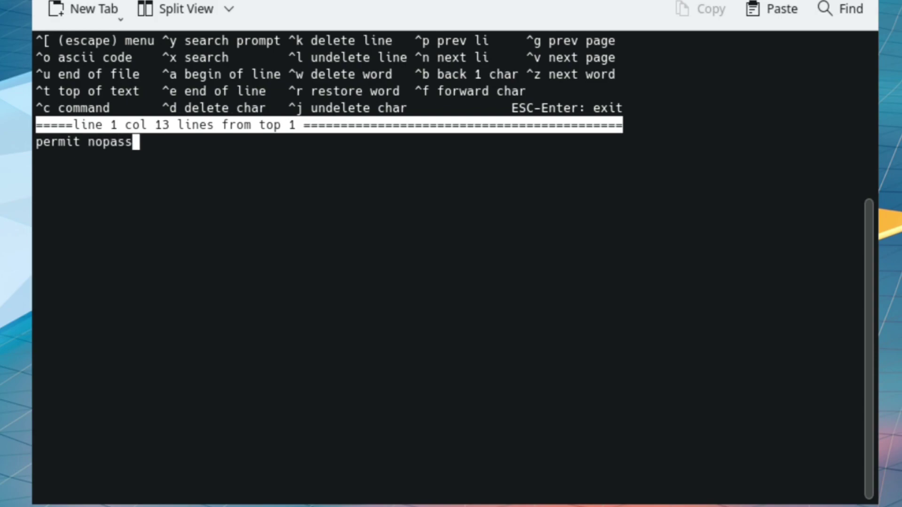
pyautogui.write(' keepenv')
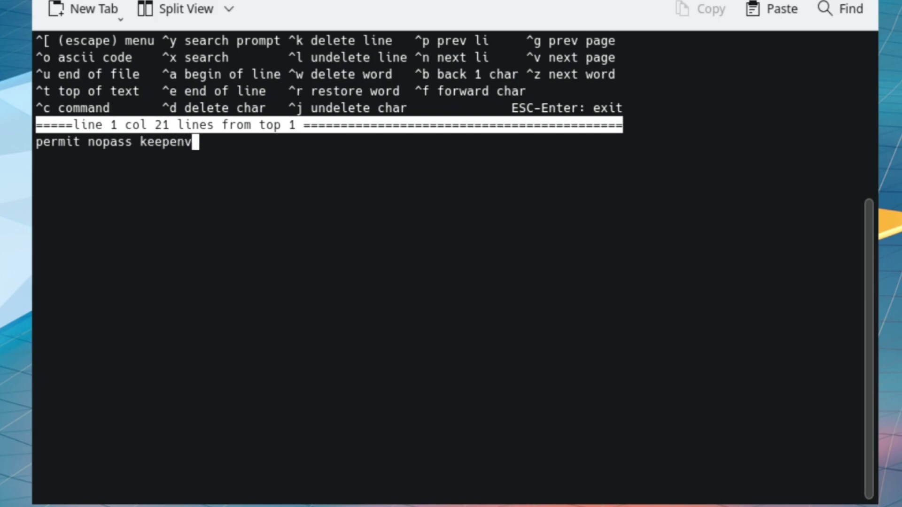
pyautogui.write(' :ro')
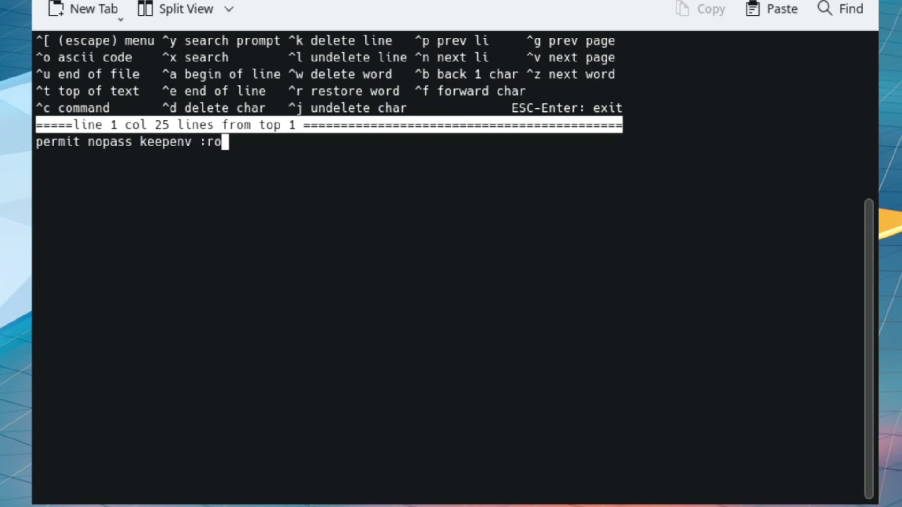
pyautogui.write('bonuggie')
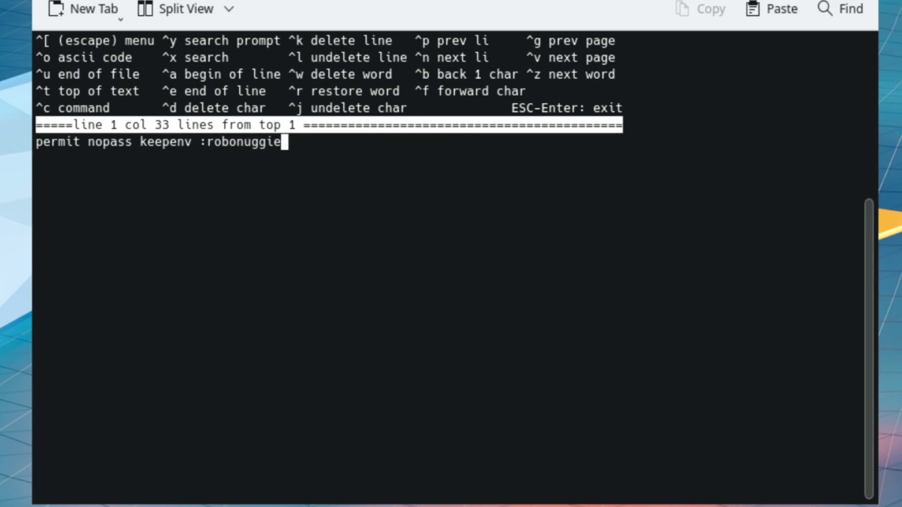
pyautogui.press('Return')
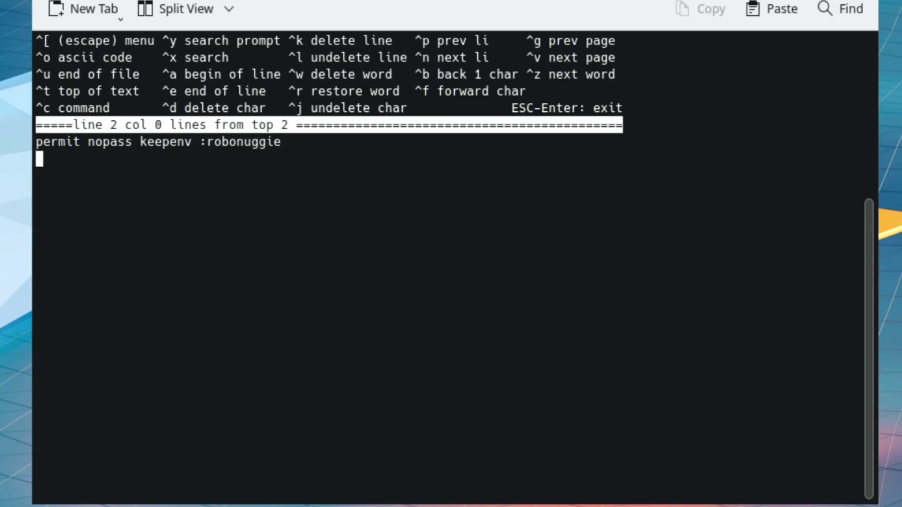
pyautogui.write('permit')
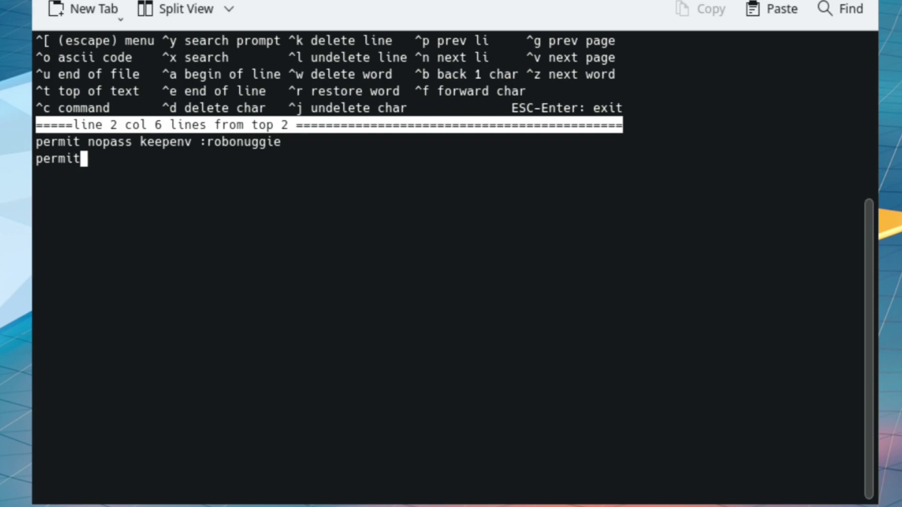
pyautogui.write(' no')
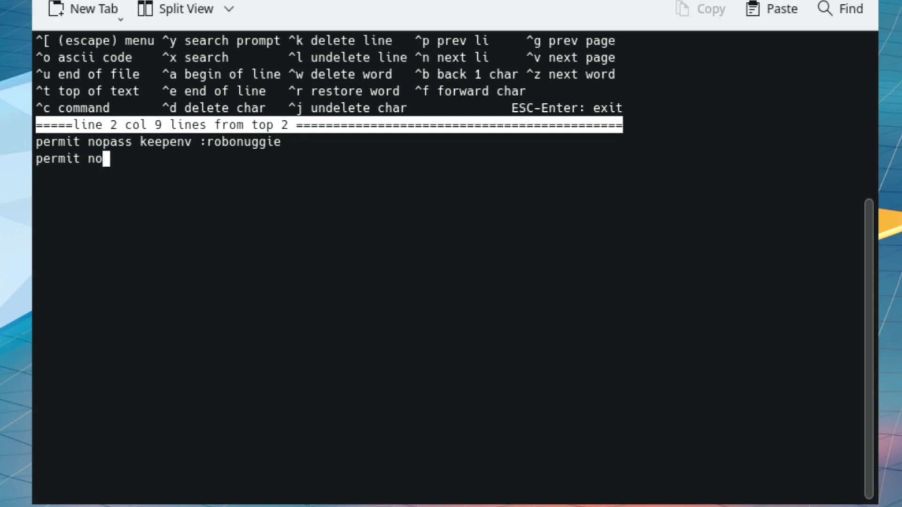
pyautogui.write('pass')
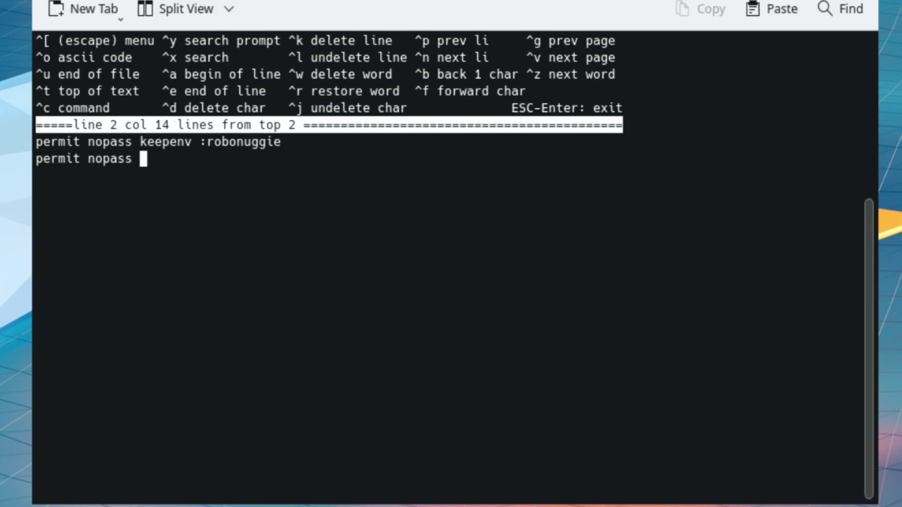
pyautogui.write(' :robonuggie ')
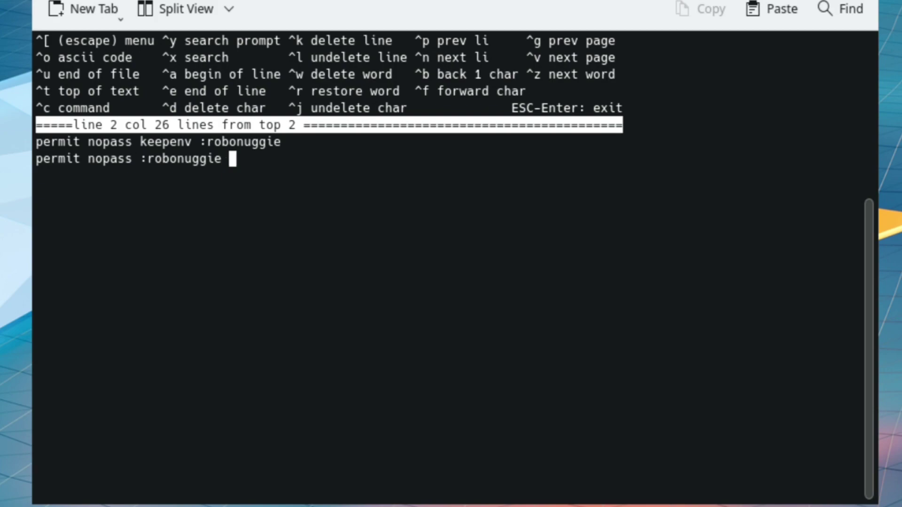
pyautogui.write('cmd re')
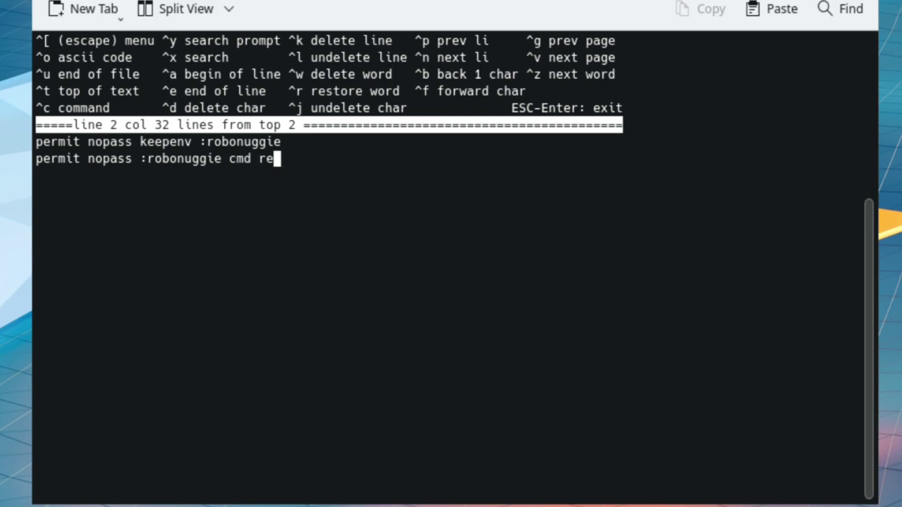
pyautogui.write('boot')
pyautogui.press('Return')
pyautogui.press('Escape')
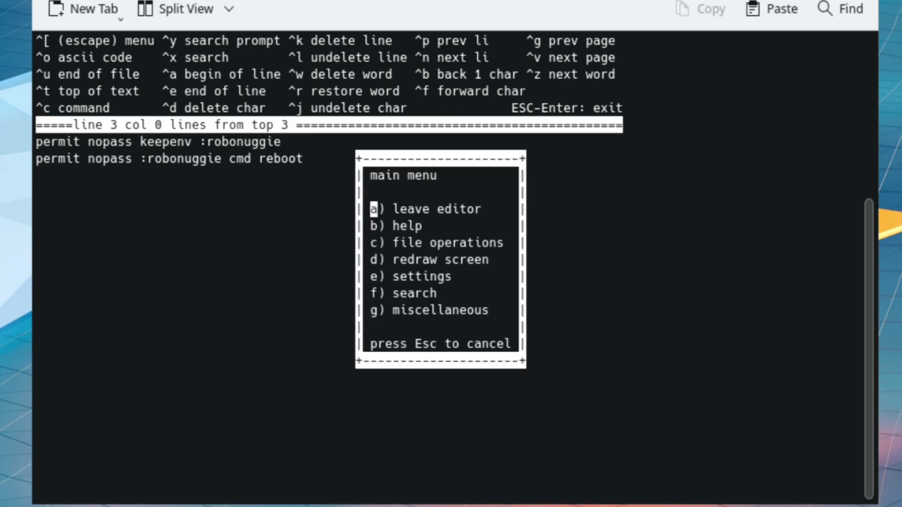
pyautogui.press('a')
pyautogui.write('a')
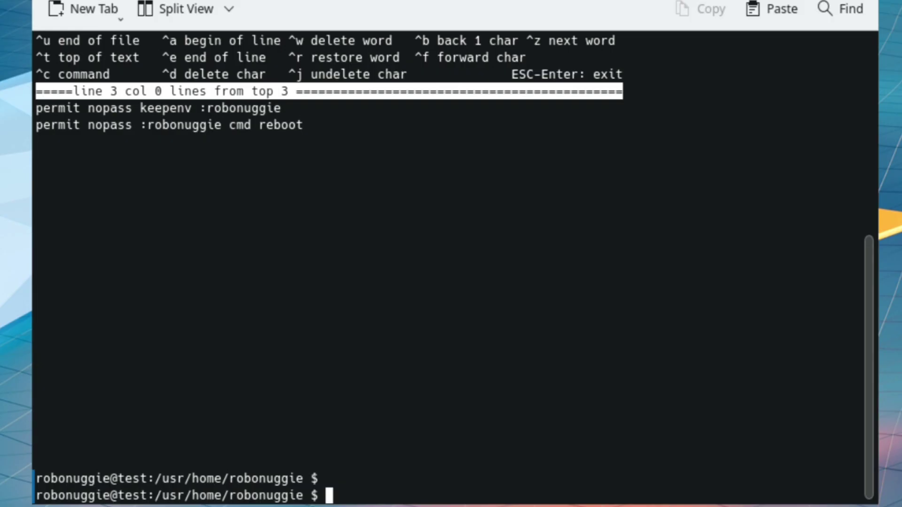
pyautogui.write('doas edit')
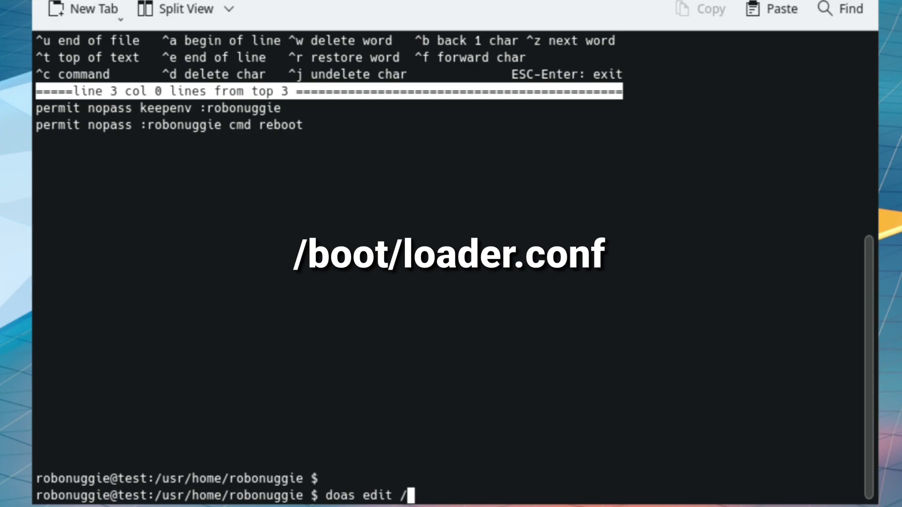
# Edit /boot/loader.conf with doas, add autoboot_delay=3 after the zfs_load line, and save
pyautogui.write('/boot/l')
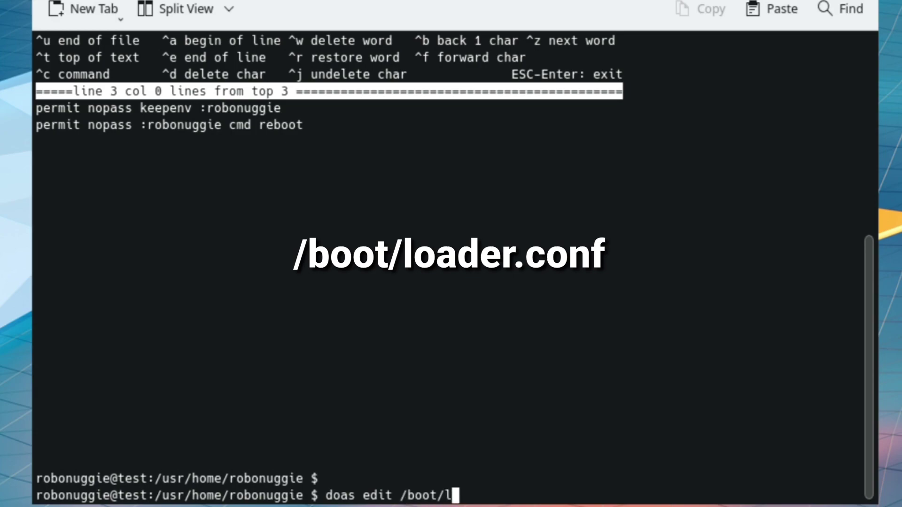
pyautogui.write('oader.co')
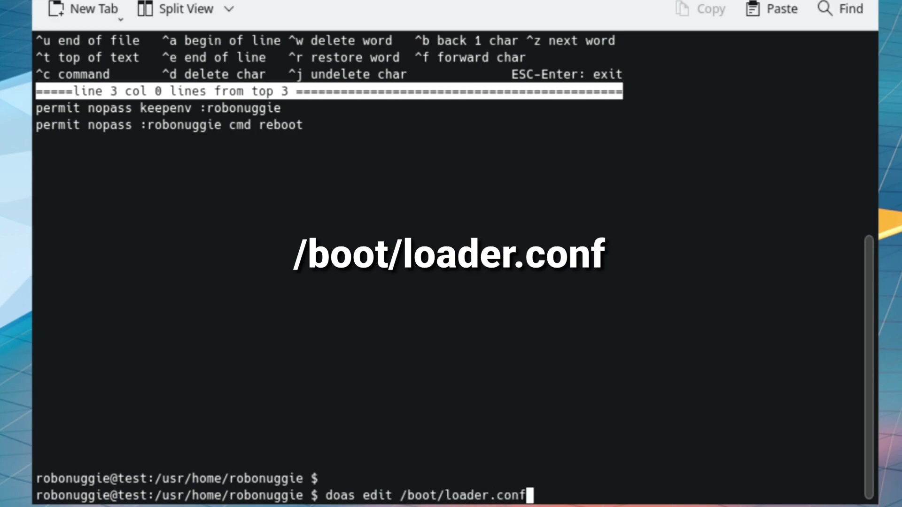
pyautogui.write('nf')
pyautogui.press('Return')
pyautogui.press('Down')
pyautogui.press('Down')
pyautogui.press('Down')
pyautogui.press('Down')
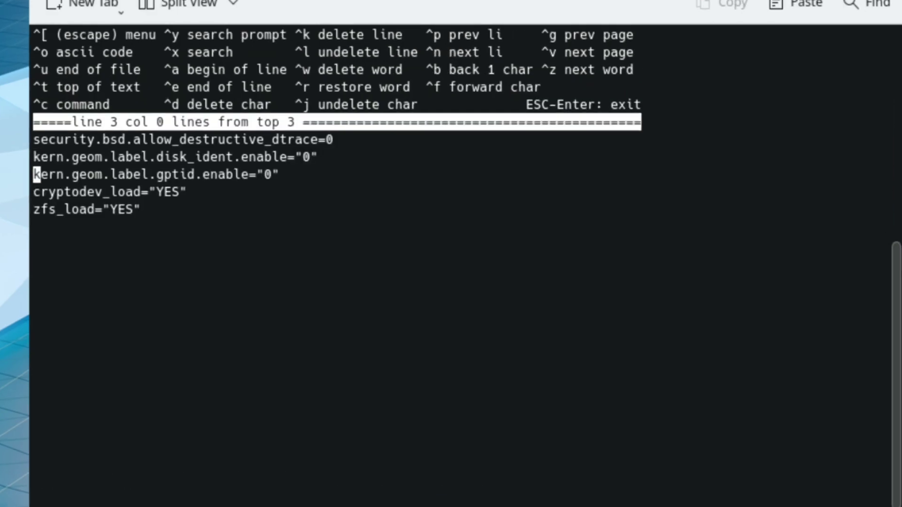
pyautogui.press('Right')
pyautogui.press('Right')
pyautogui.press('Right')
pyautogui.press('Right')
pyautogui.press('Right')
pyautogui.press('Right')
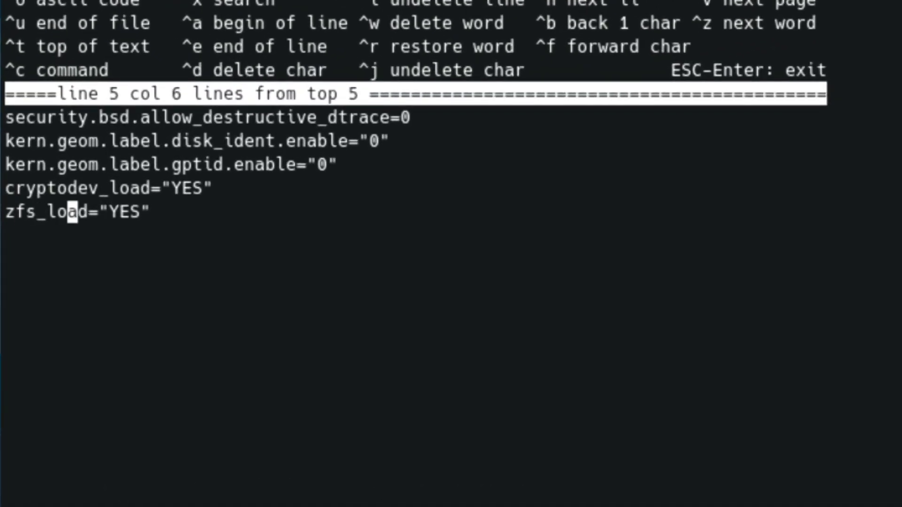
pyautogui.press('Right')
pyautogui.press('Right')
pyautogui.press('Right')
pyautogui.press('Right')
pyautogui.press('Right')
pyautogui.press('Right')
pyautogui.press('Right')
pyautogui.press('Right')
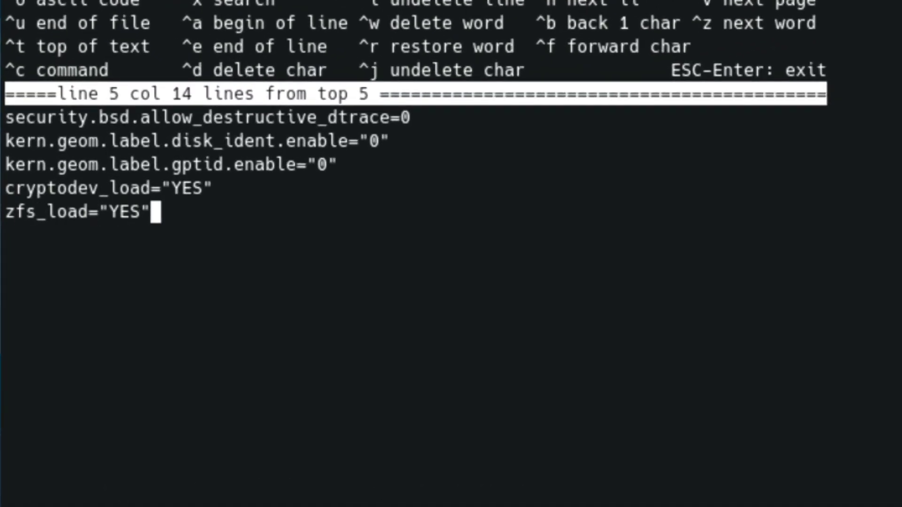
pyautogui.press('Return')
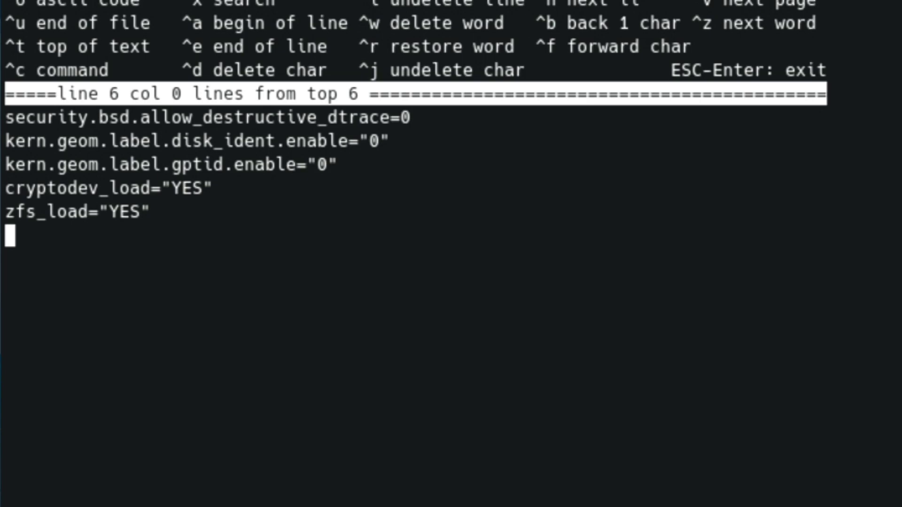
pyautogui.write('auto')
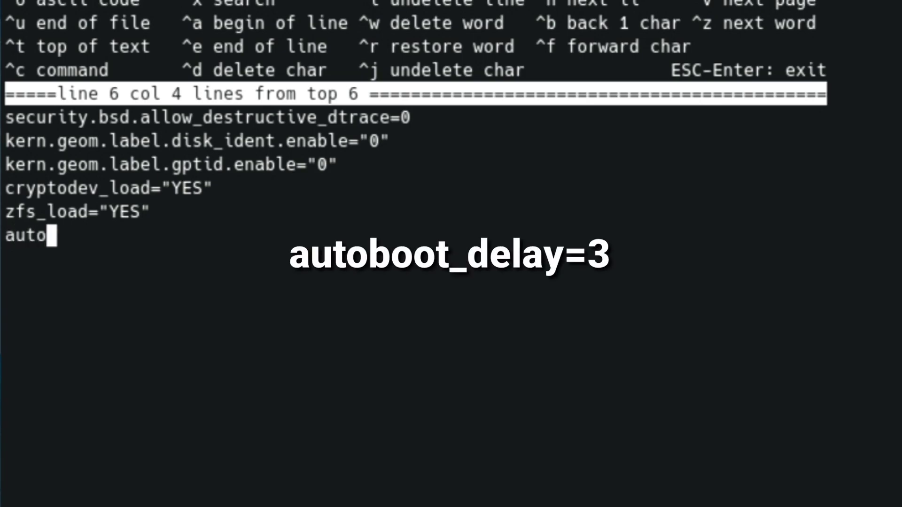
pyautogui.write('boot_delay')
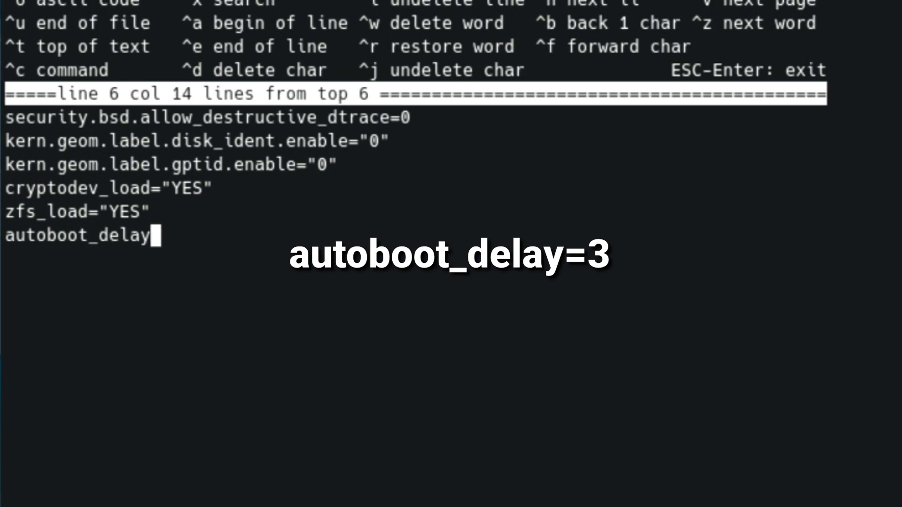
pyautogui.write('=')
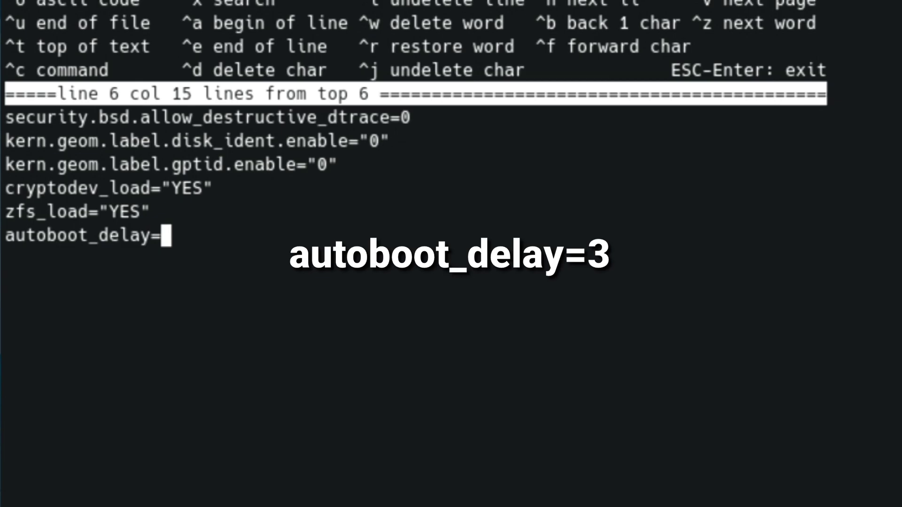
pyautogui.write('3')
pyautogui.press('Return')
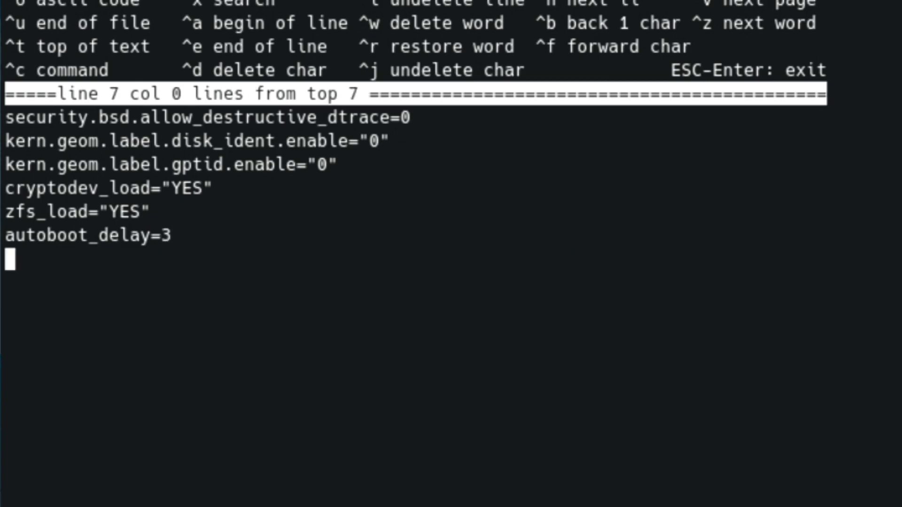
pyautogui.press('Escape')
pyautogui.press('Return')
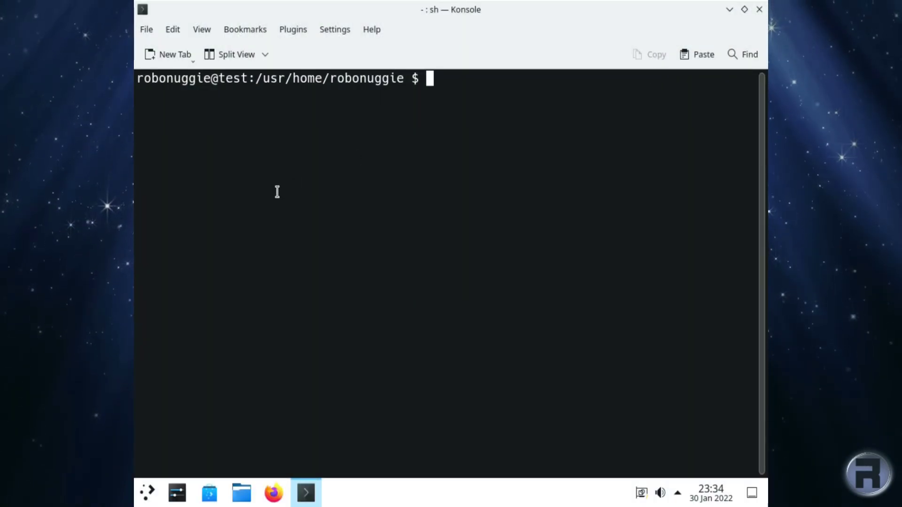
# Append vfs.usermount=1, kern.sched.preempt_thresh=224, hw.syscond.bell=0 and kern.ipc.shm_allow_removed=1 to /etc/sysctl.conf
pyautogui.write('doas edit ')
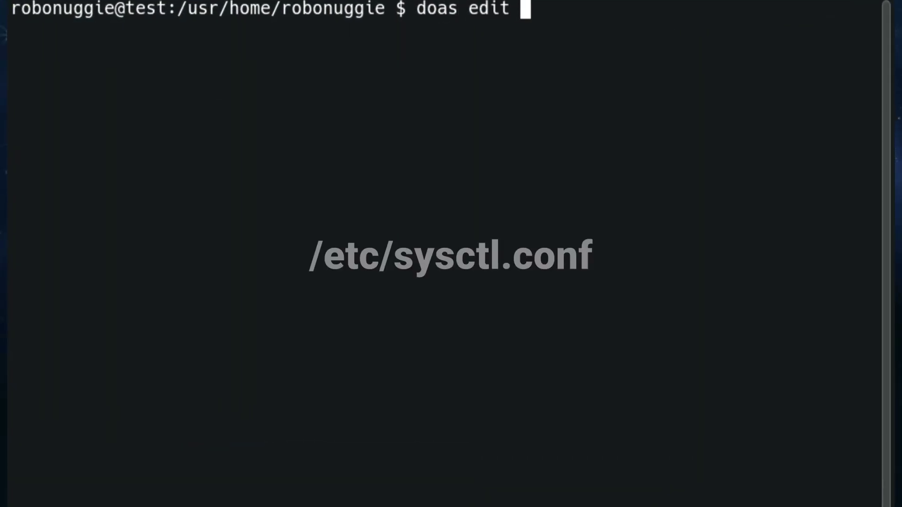
pyautogui.write('/etc/sy')
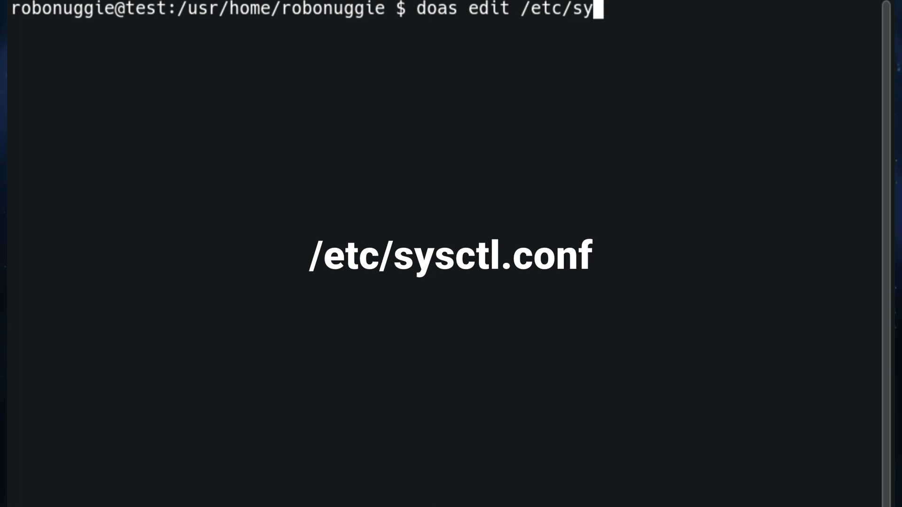
pyautogui.write('sctl.conf')
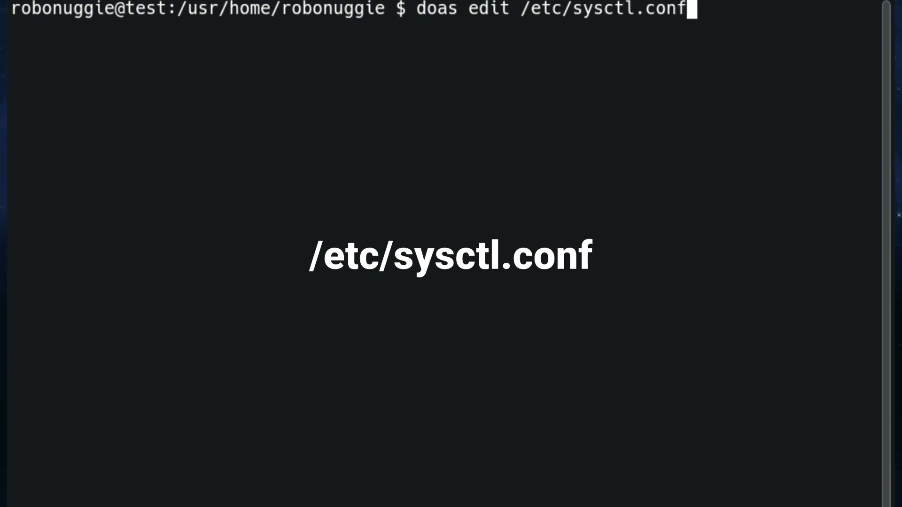
pyautogui.press('Return')
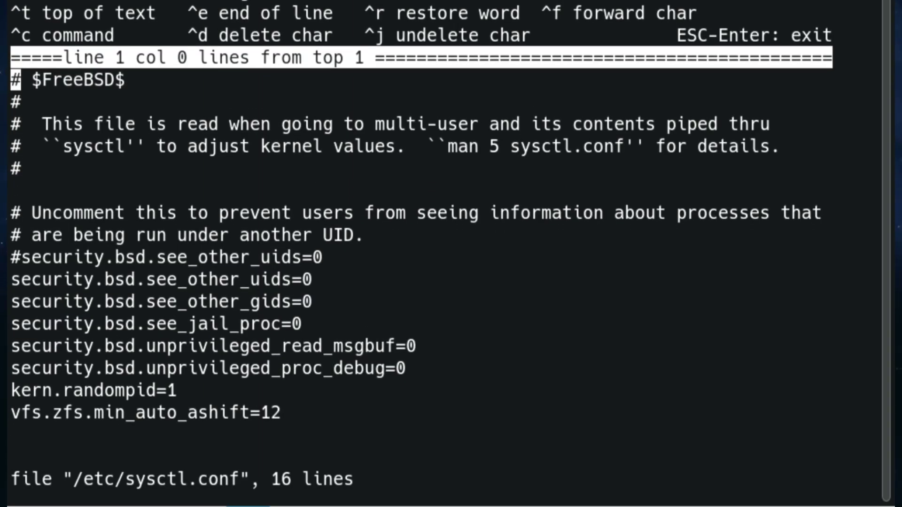
pyautogui.press('Down')
pyautogui.press('Down')
pyautogui.press('Down')
pyautogui.press('Down')
pyautogui.press('Down')
pyautogui.press('Down')
pyautogui.press('Down')
pyautogui.press('Down')
pyautogui.press('Down')
pyautogui.press('Down')
pyautogui.press('Down')
pyautogui.press('Down')
pyautogui.press('Down')
pyautogui.press('Down')
pyautogui.press('Down')
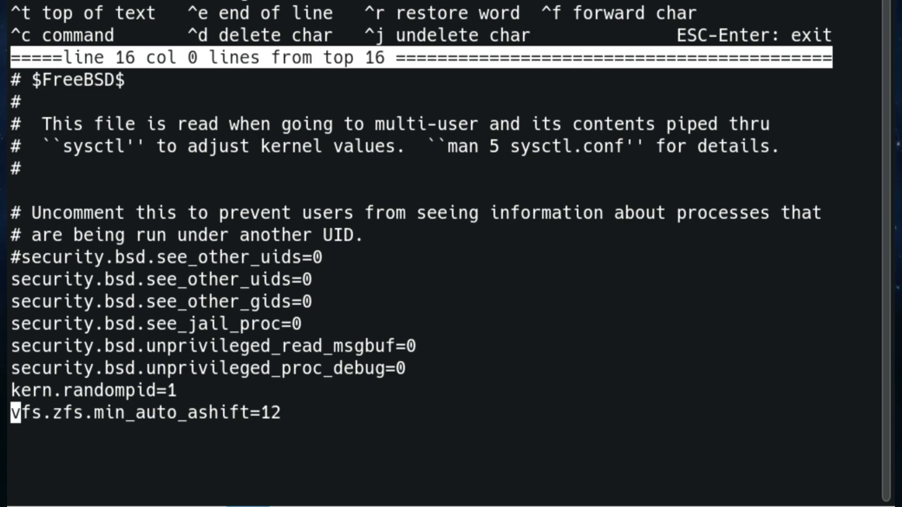
pyautogui.press('Right')
pyautogui.press('Right')
pyautogui.press('Right')
pyautogui.press('Right')
pyautogui.press('Right')
pyautogui.press('Right')
pyautogui.press('Right')
pyautogui.press('Right')
pyautogui.press('Right')
pyautogui.press('Right')
pyautogui.press('Right')
pyautogui.press('Right')
pyautogui.press('Right')
pyautogui.press('Right')
pyautogui.press('Right')
pyautogui.press('Right')
pyautogui.press('Right')
pyautogui.press('Right')
pyautogui.press('Right')
pyautogui.press('Right')
pyautogui.press('Right')
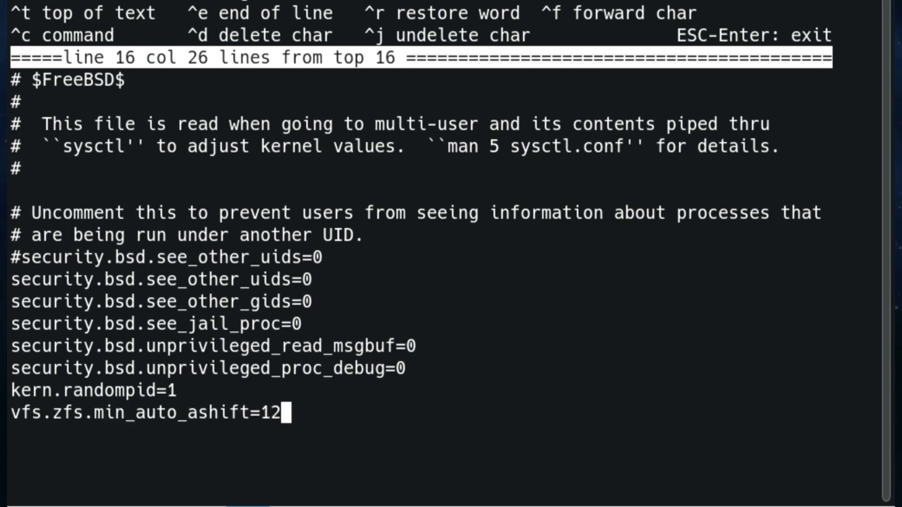
pyautogui.press('Return')
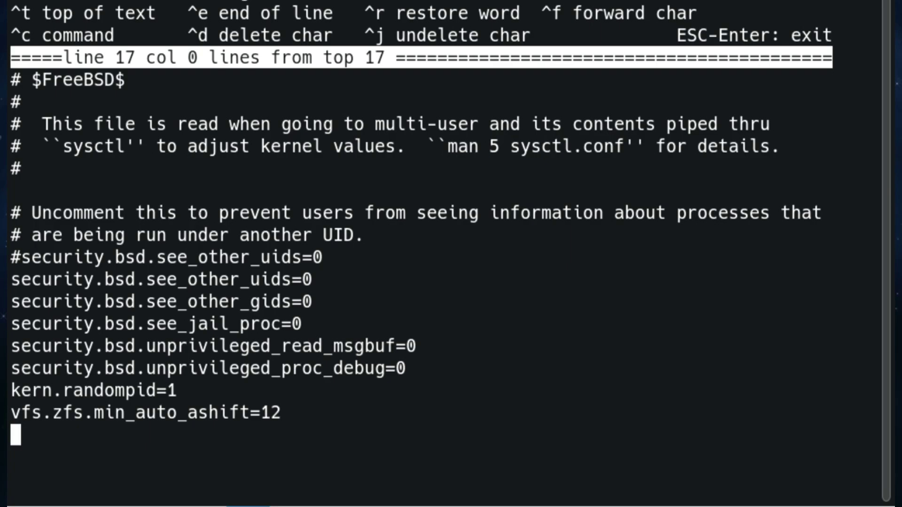
pyautogui.write('vfs.u')
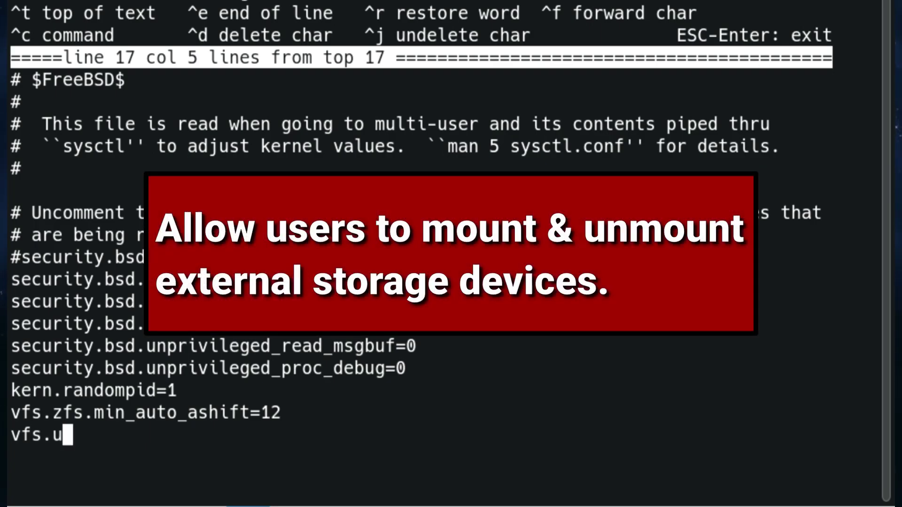
pyautogui.write('sermount')
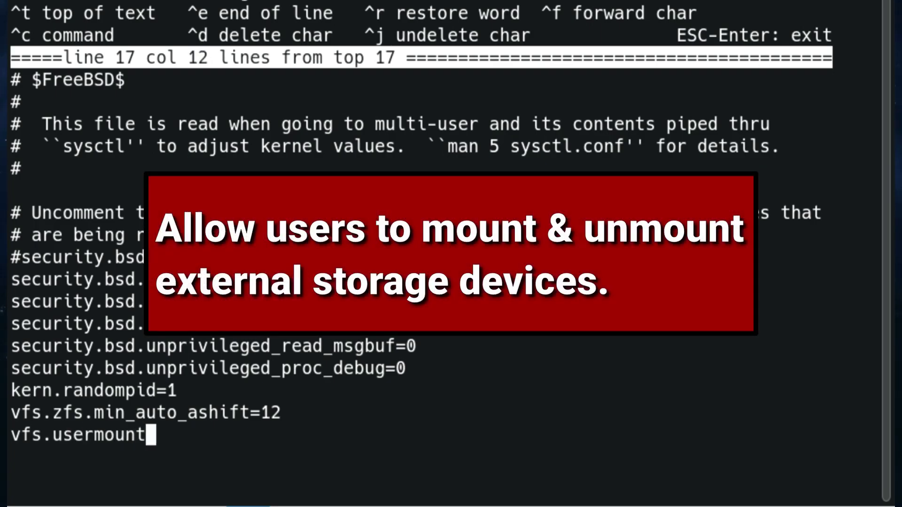
pyautogui.write('=1')
pyautogui.press('Return')
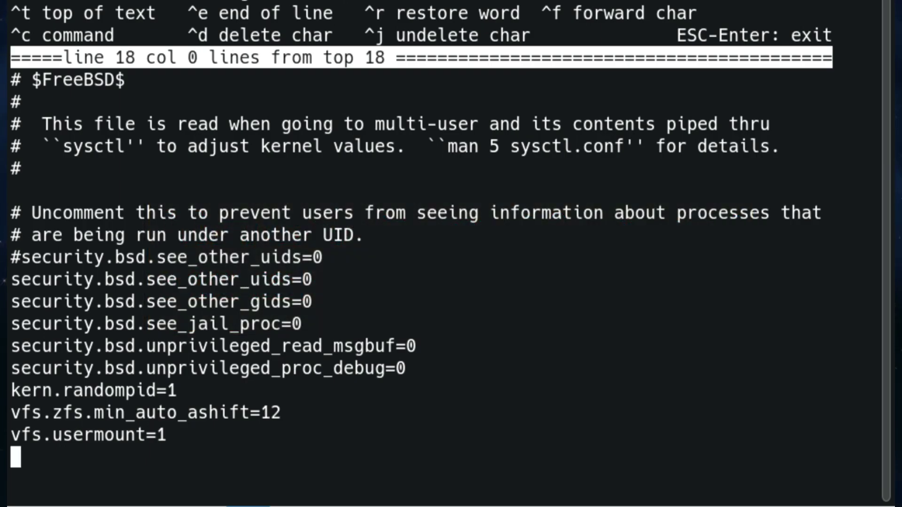
pyautogui.write('kern.sched.')
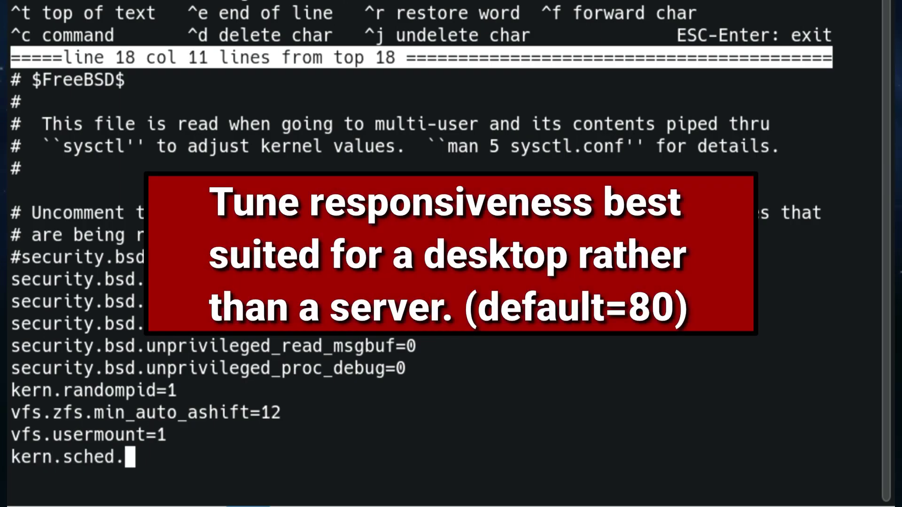
pyautogui.write('preempt_thresh=224')
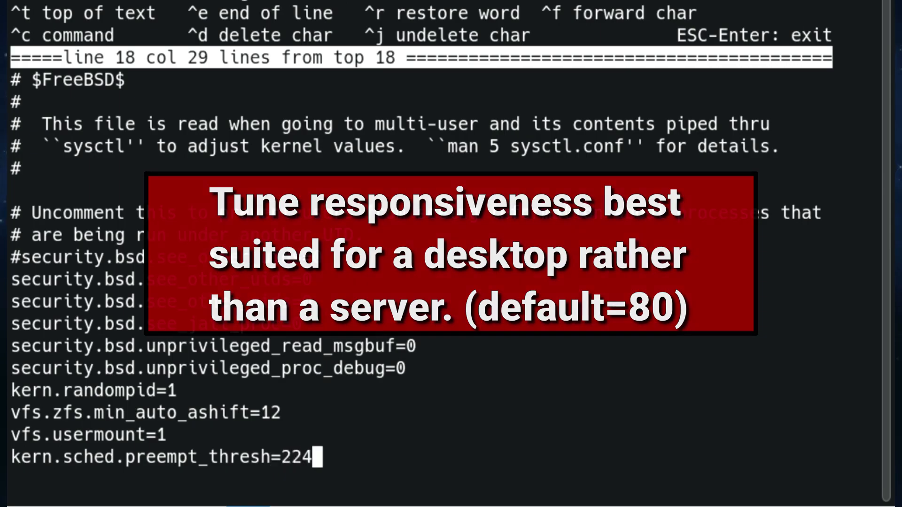
pyautogui.press('Return')
pyautogui.write('hw')
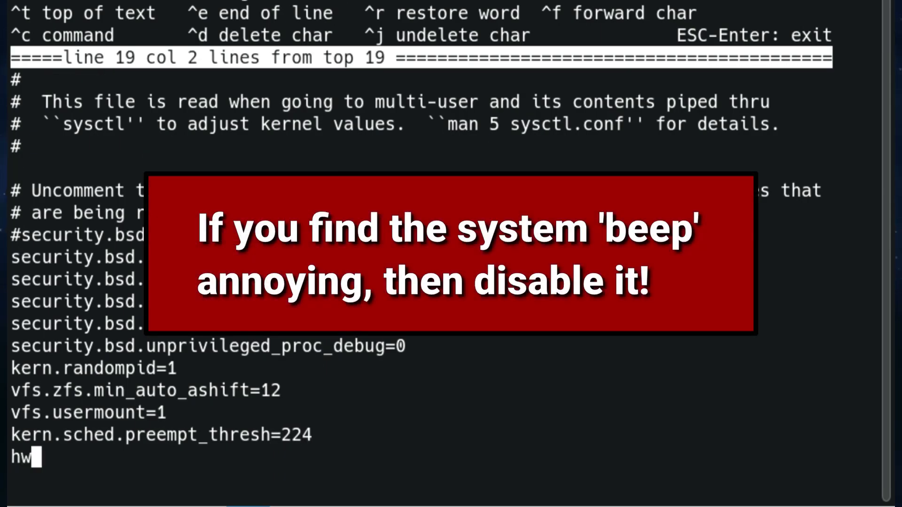
pyautogui.write('.syscond.bell=0')
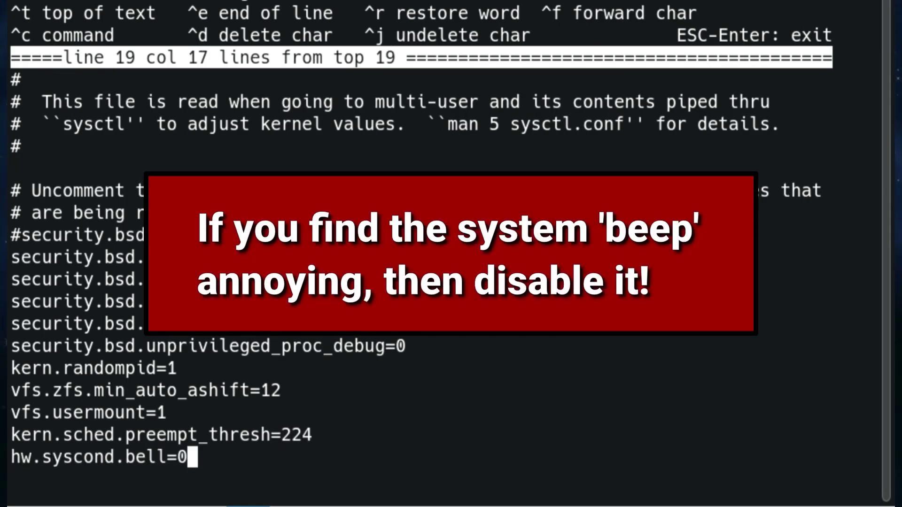
pyautogui.press('Return')
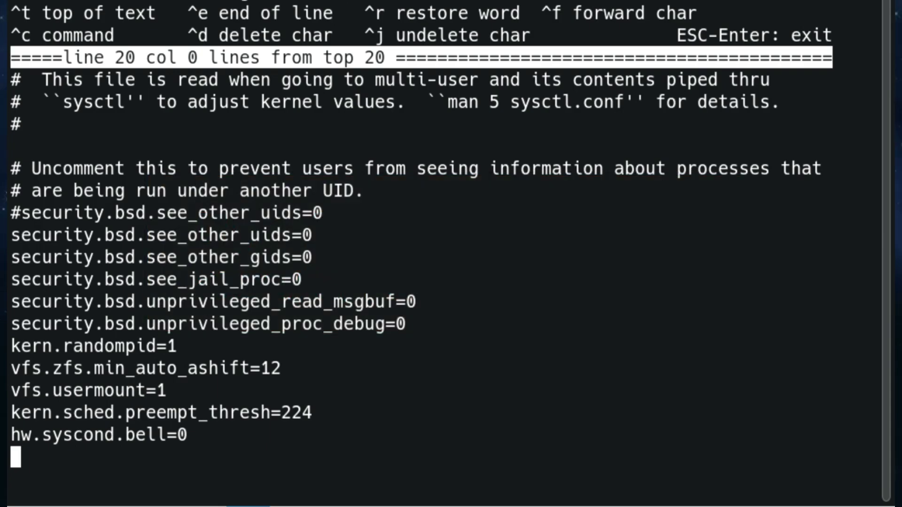
pyautogui.write('kern.ipc.sh')
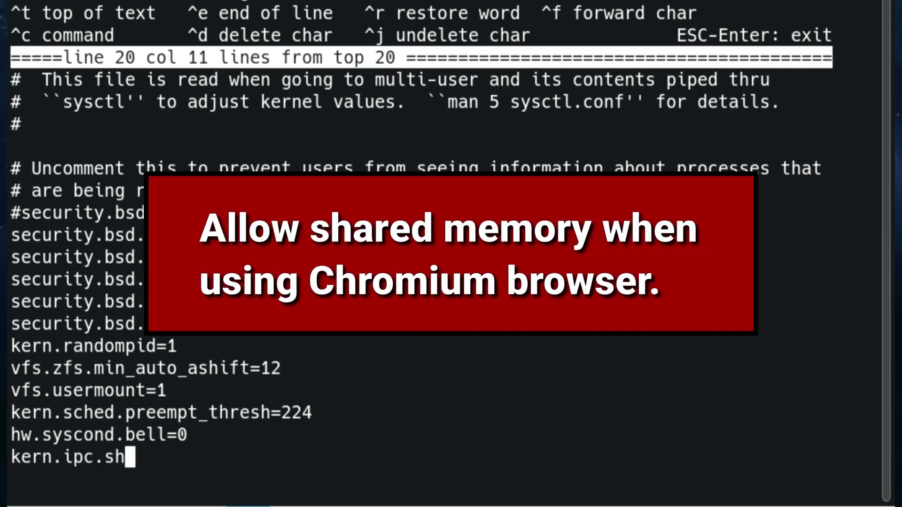
pyautogui.write('m_allow_re')
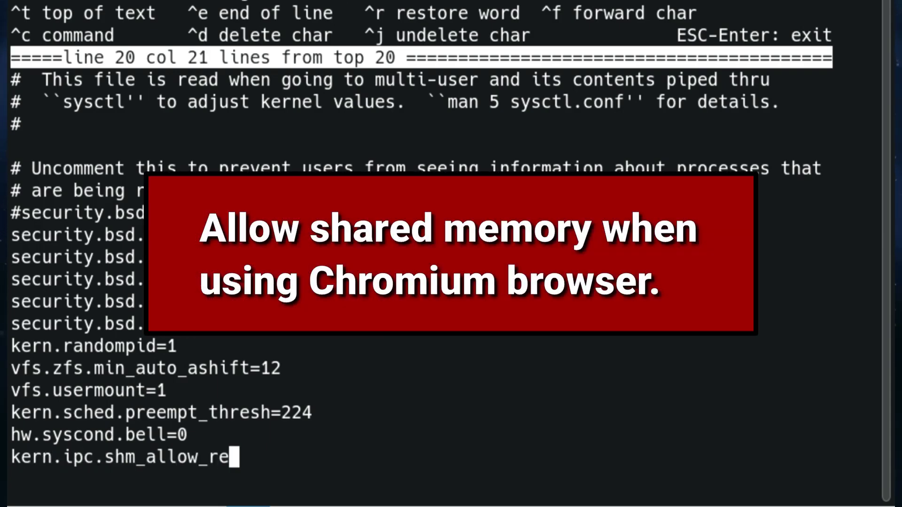
pyautogui.write('moved=1')
pyautogui.press('Return')
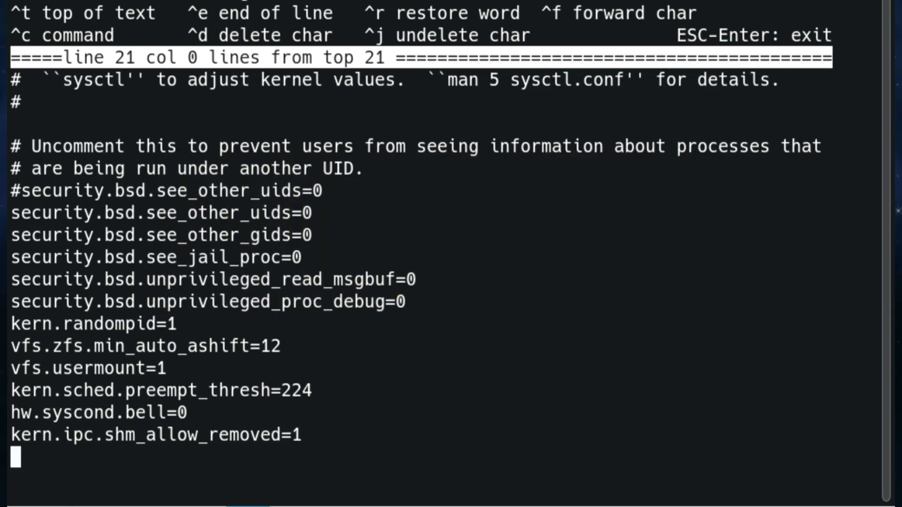
# Insert a # separator line above the new settings and save /etc/sysctl.conf
pyautogui.press('Up')
pyautogui.press('Up')
pyautogui.press('Up')
pyautogui.press('Up')
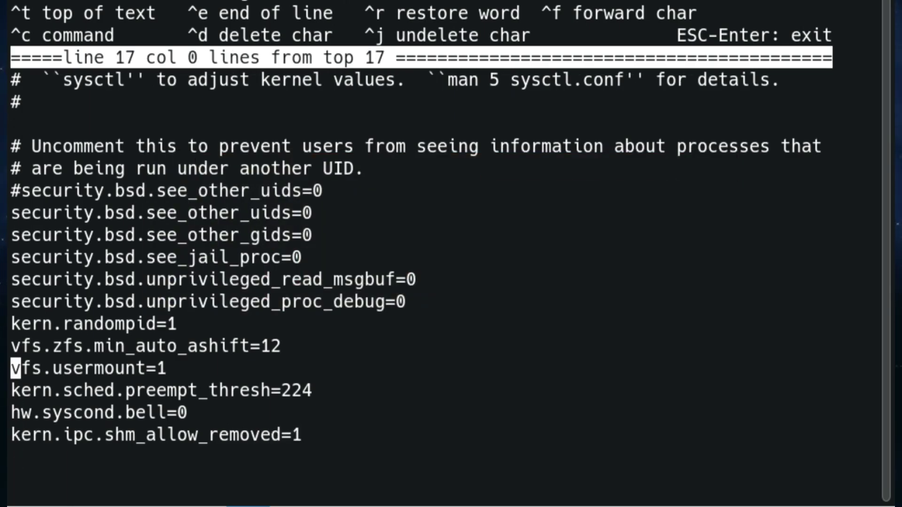
pyautogui.press('Return')
pyautogui.press('Up')
pyautogui.write('#')
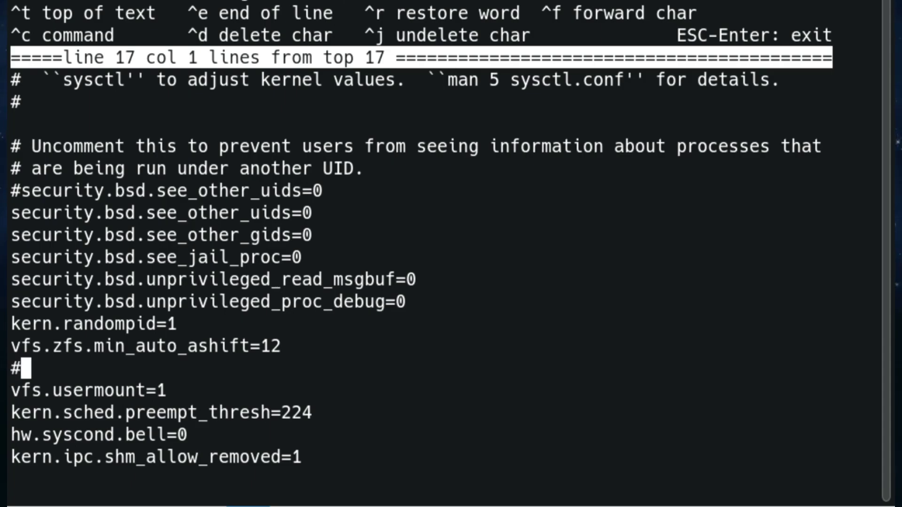
pyautogui.write('###############################################')
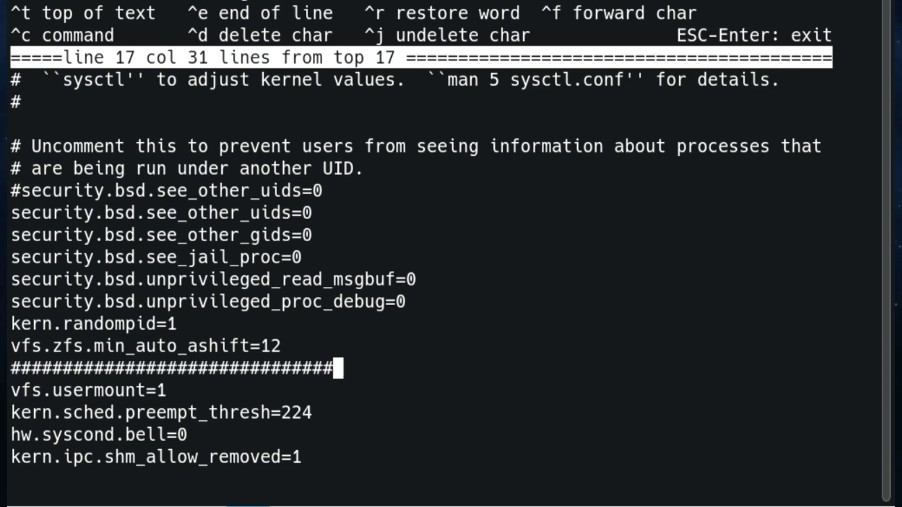
pyautogui.press('Down')
pyautogui.press('Down')
pyautogui.press('Down')
pyautogui.press('Down')
pyautogui.press('Return')
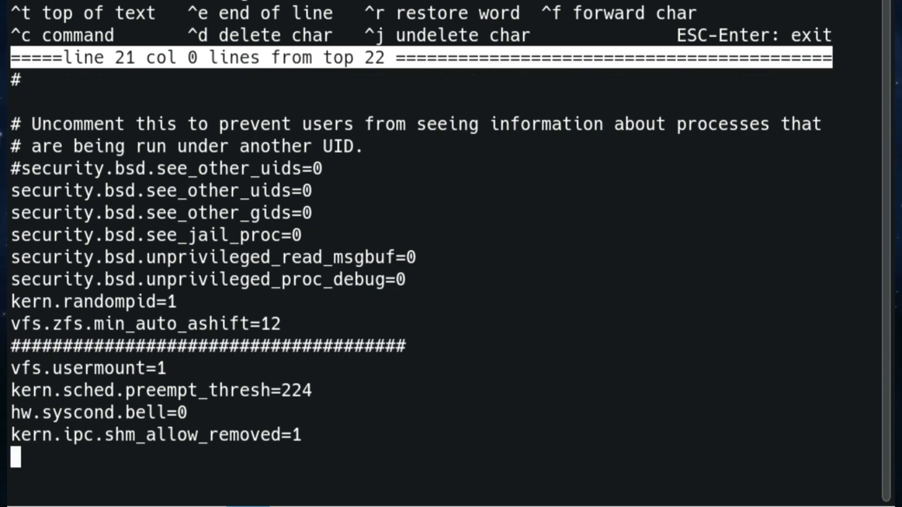
pyautogui.press('Escape')
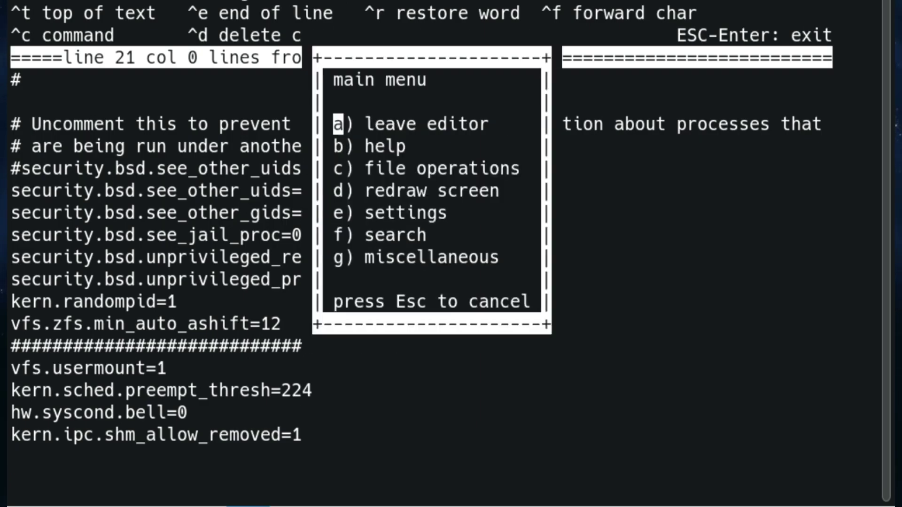
pyautogui.press('Return')
# Open /boot/loader.conf with doas and append a # separator line and loader_logo="beastie"
pyautogui.write('do')
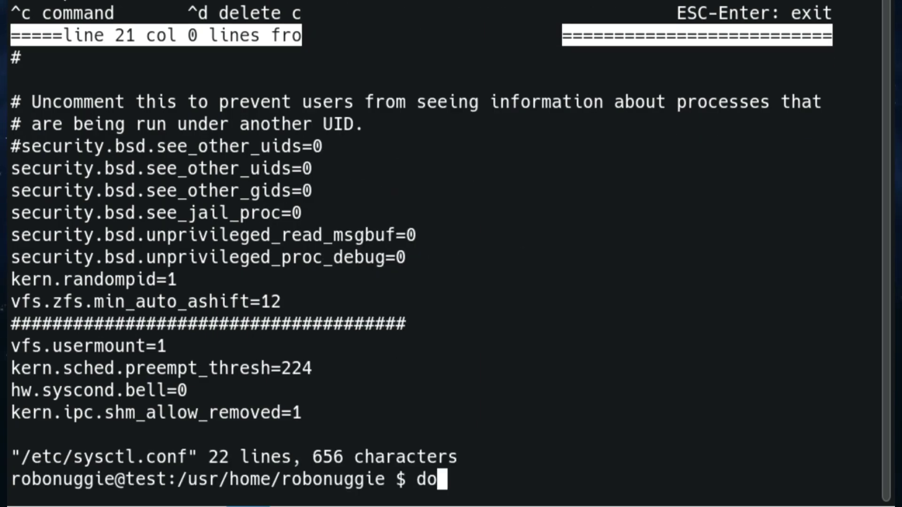
pyautogui.write('as edit /')
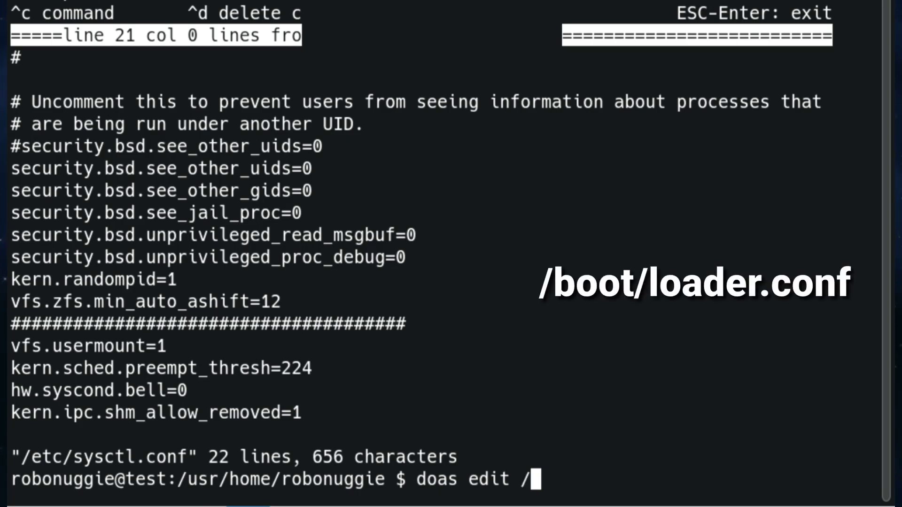
pyautogui.write('boot/loader.conf')
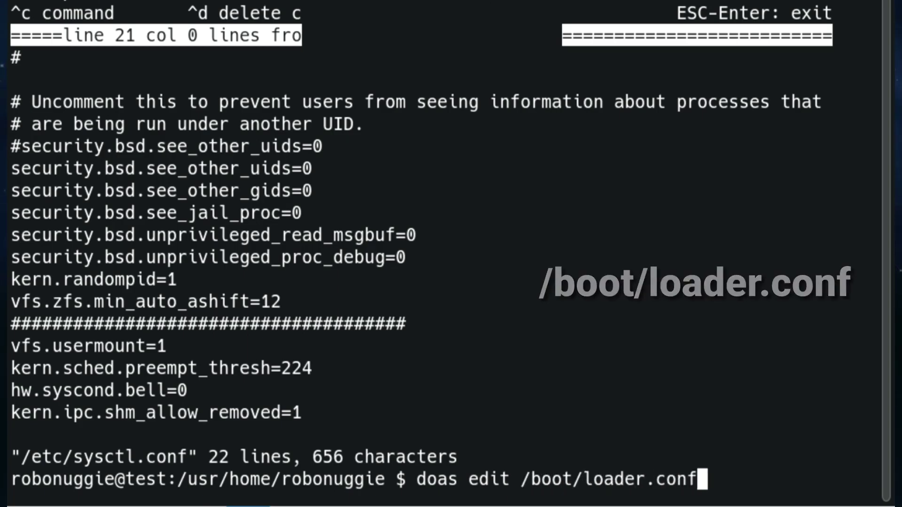
pyautogui.press('Return')
pyautogui.press('Down')
pyautogui.press('Down')
pyautogui.press('Down')
pyautogui.press('Down')
pyautogui.press('Down')
pyautogui.press('Down')
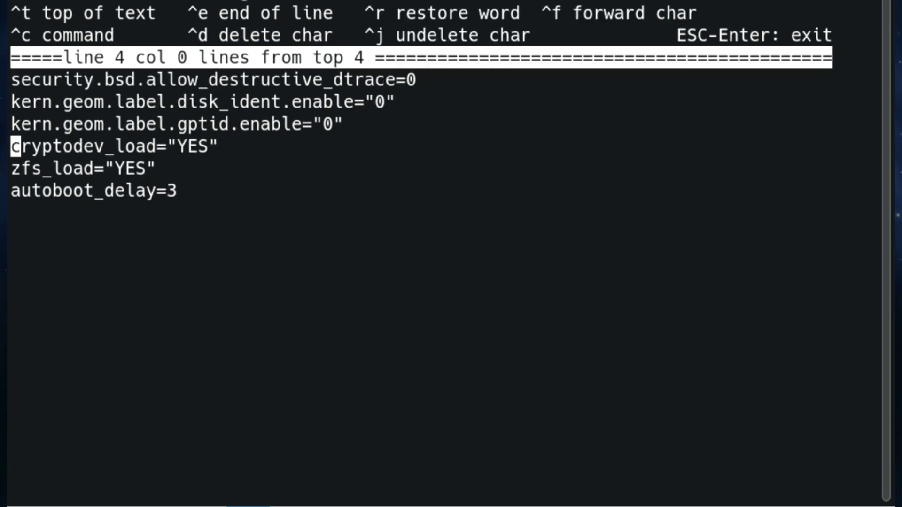
pyautogui.write('####################################')
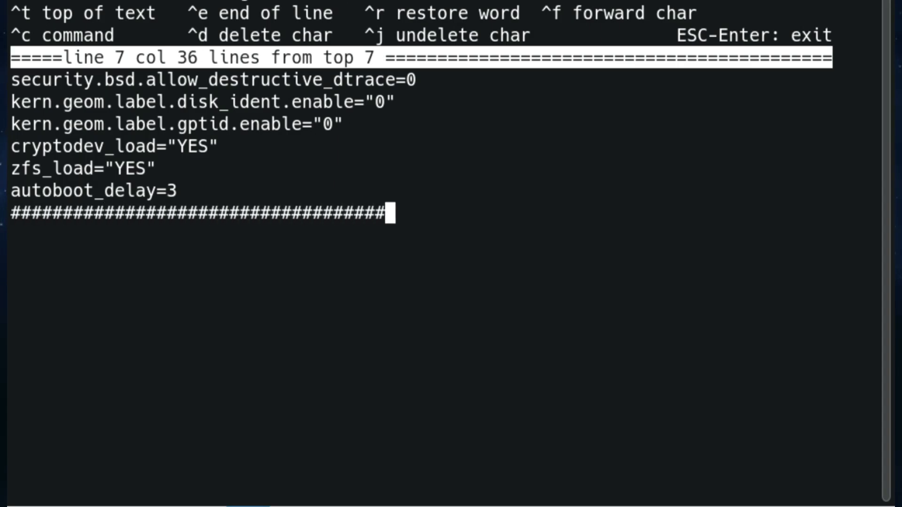
pyautogui.press('Return')
pyautogui.write('lo')
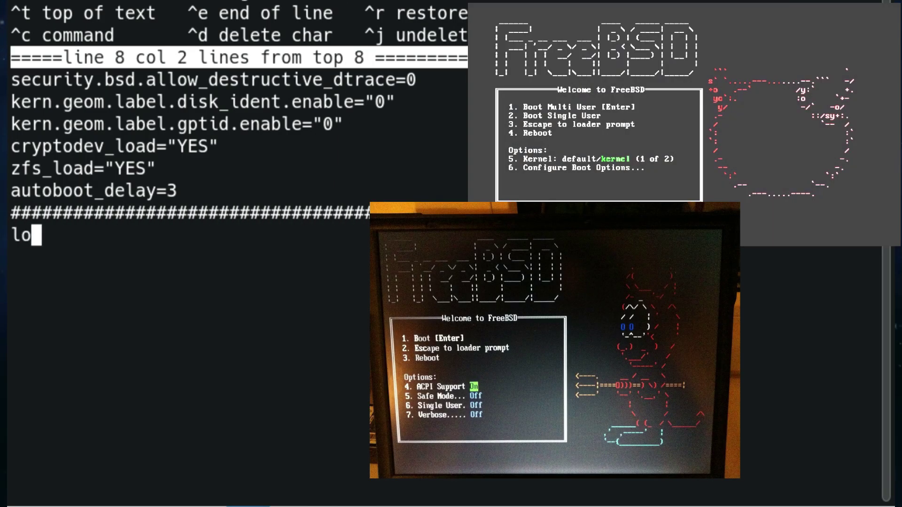
pyautogui.write('ader_')
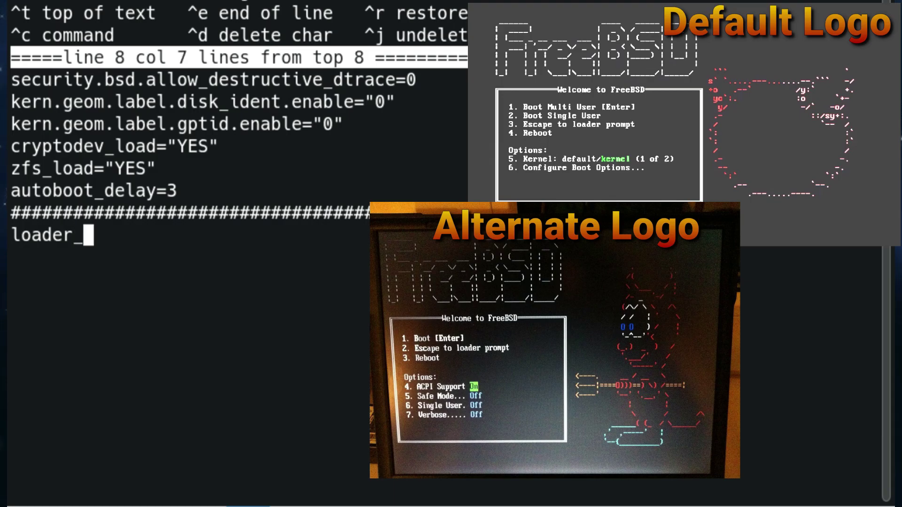
pyautogui.write('logo=')
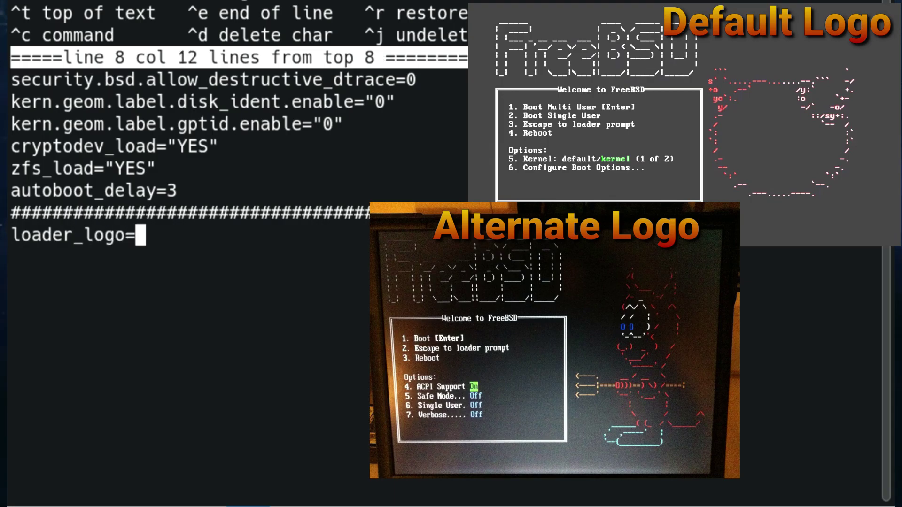
pyautogui.write('"be')
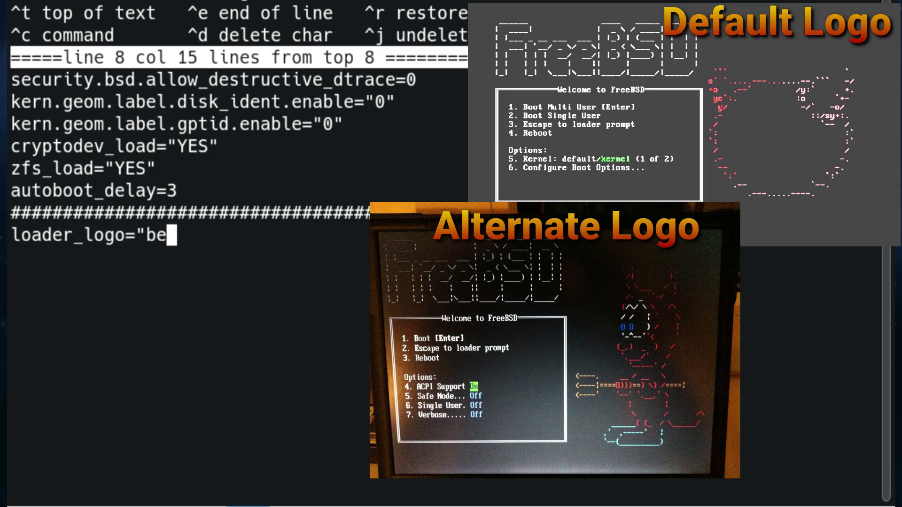
pyautogui.write('astie')
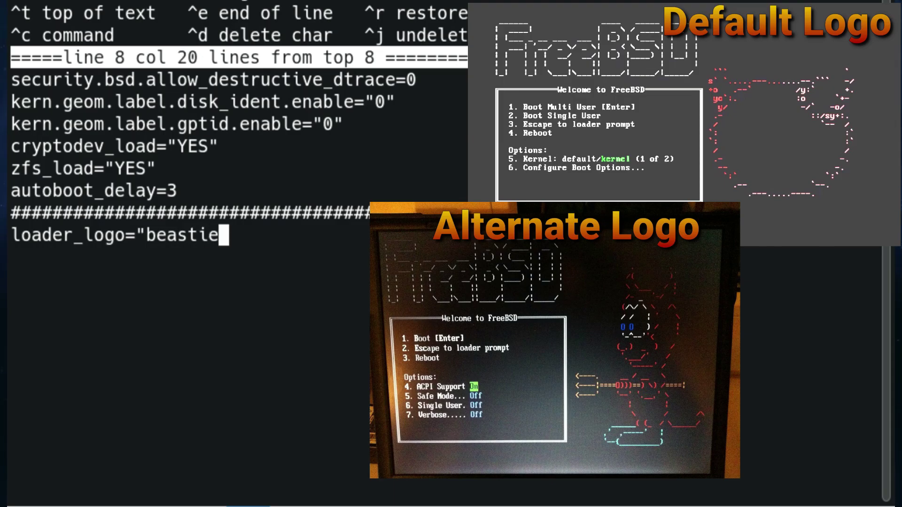
pyautogui.write('"')
# Add coretemp_load="YES", tmpfs_load="YES" and aio_load="YES" lines to loader.conf
pyautogui.press('Return')
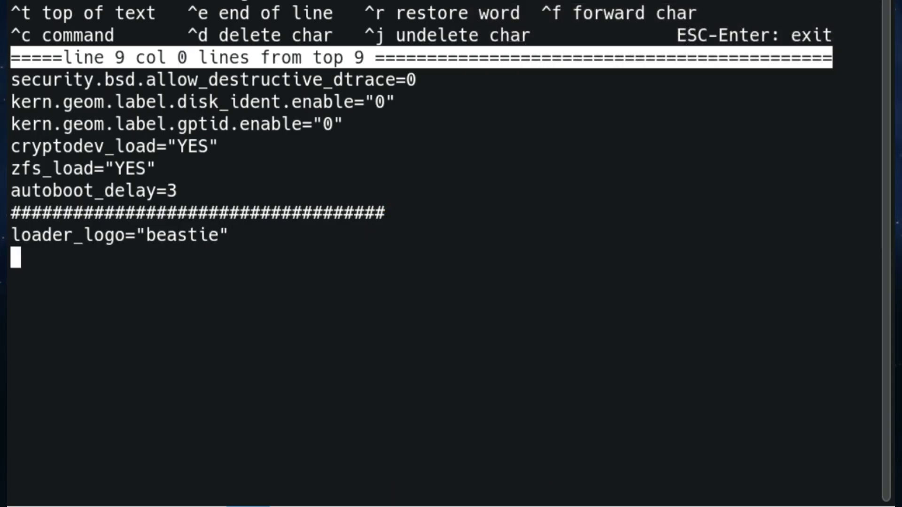
pyautogui.write('co')
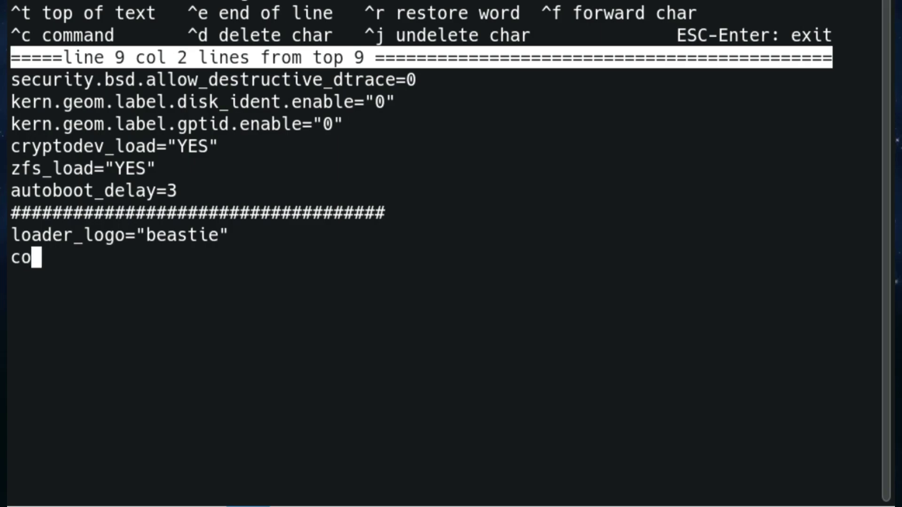
pyautogui.write('retemp_')
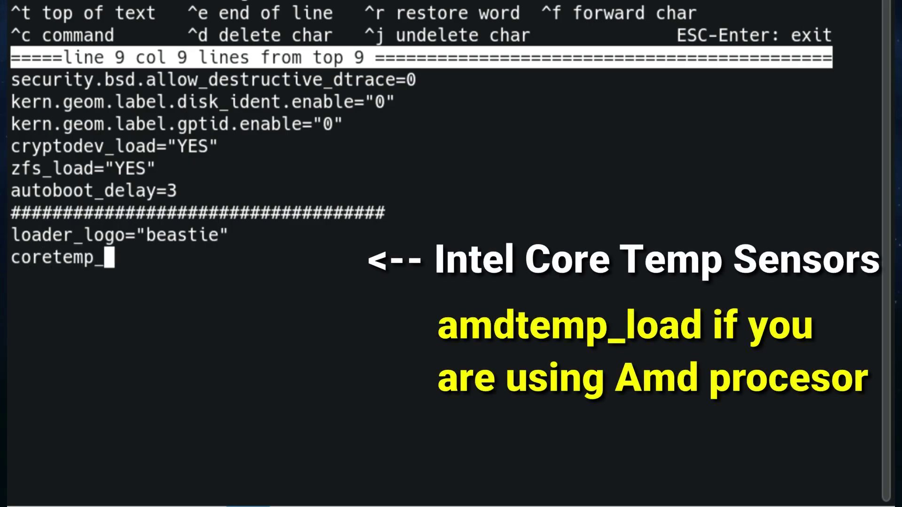
pyautogui.write('load="YES"')
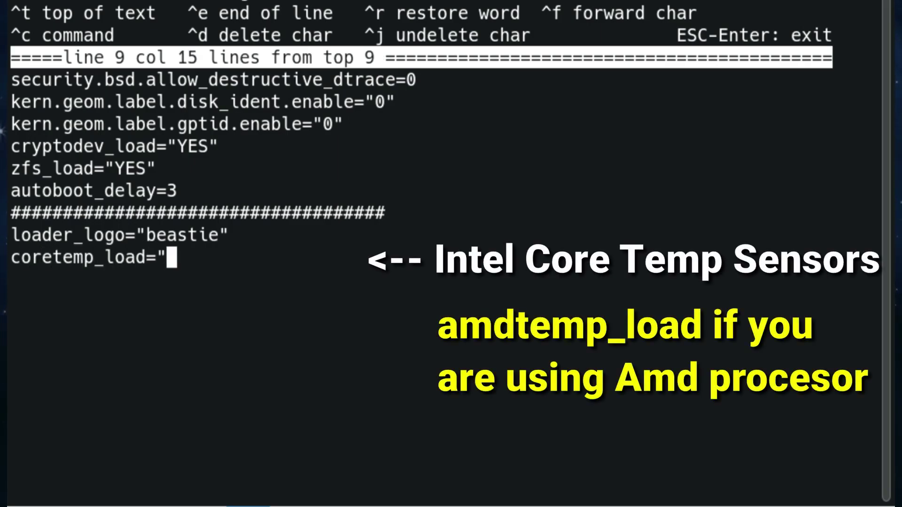
pyautogui.press('Return')
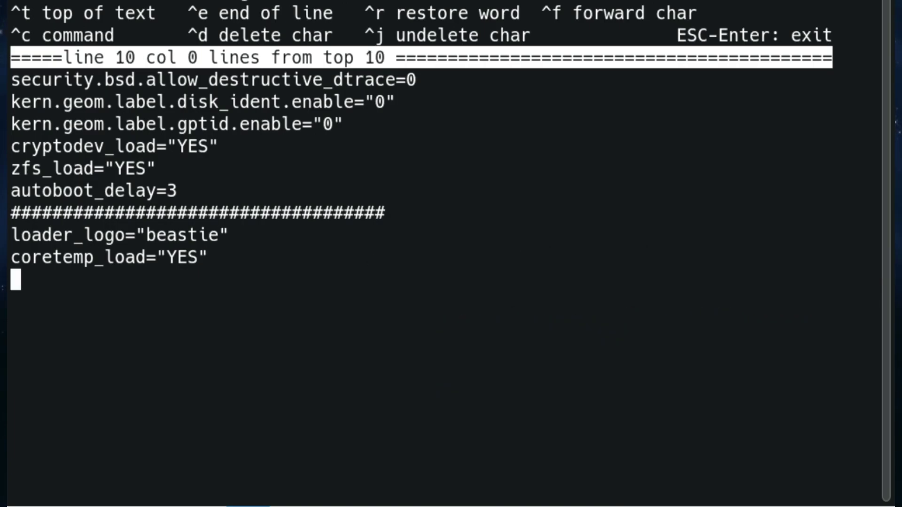
pyautogui.write('tmp')
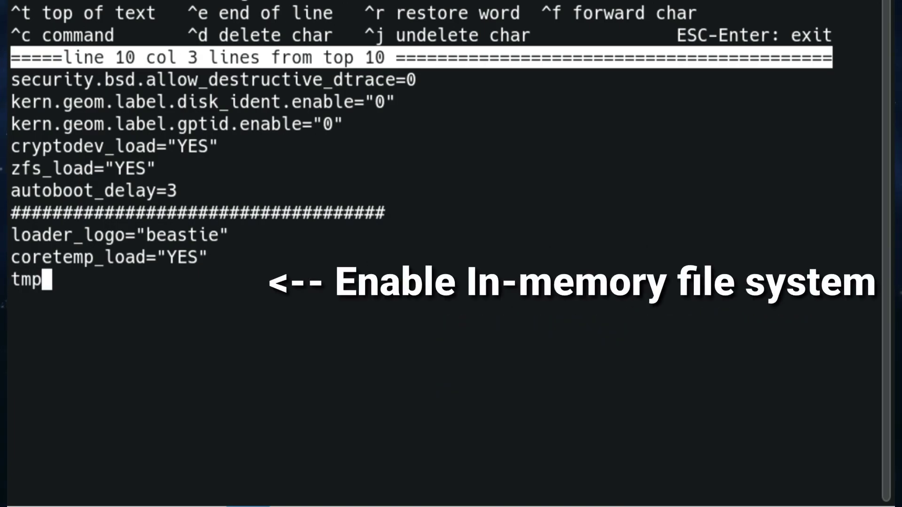
pyautogui.write('fs_loa')
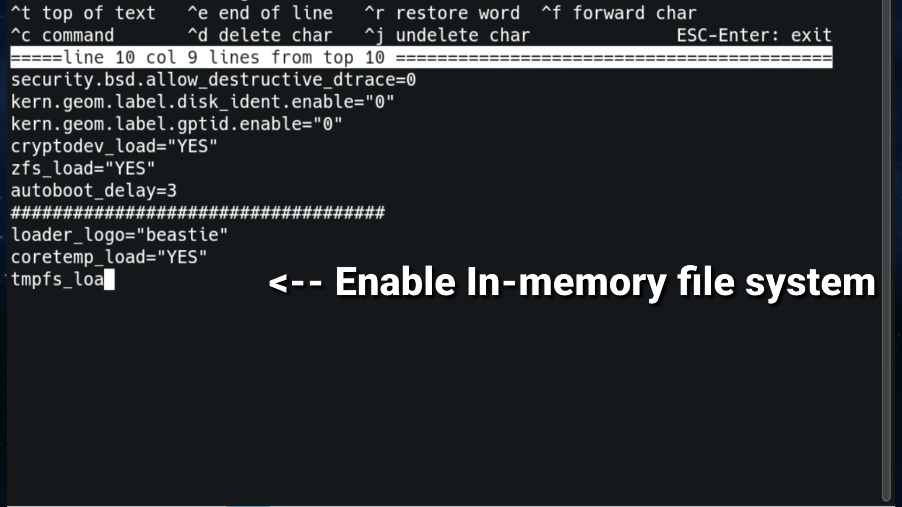
pyautogui.write('d="')
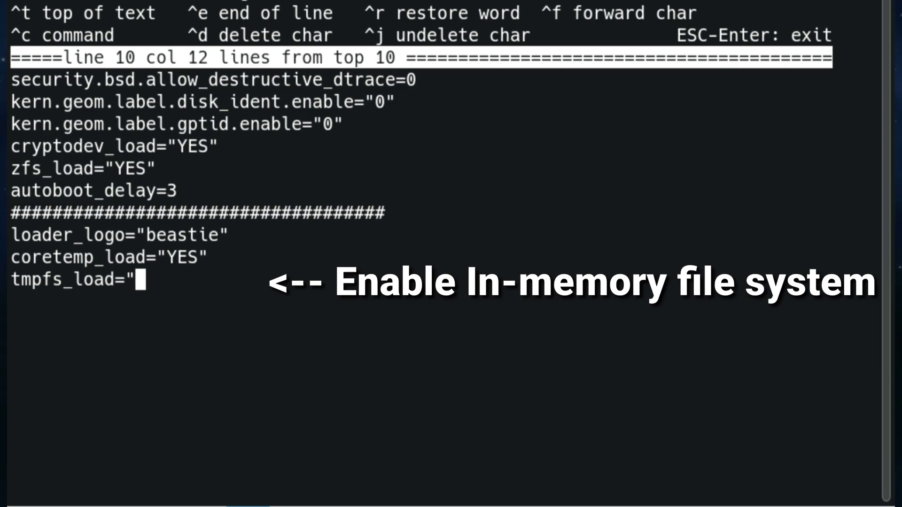
pyautogui.write('YES"')
pyautogui.press('Return')
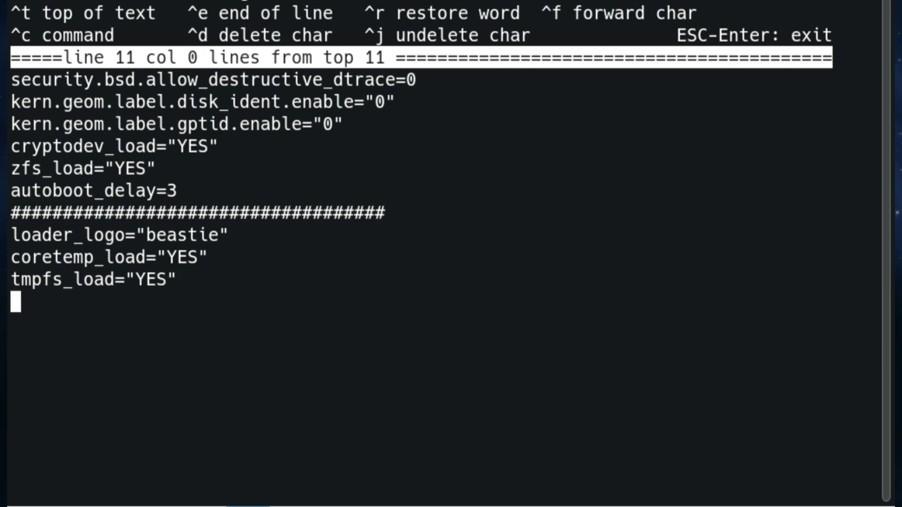
pyautogui.write('aio_')
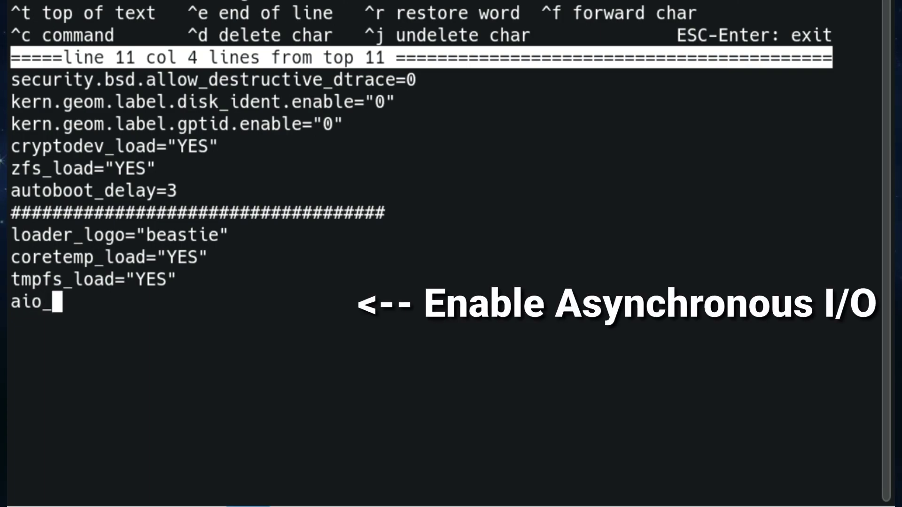
pyautogui.write('load=')
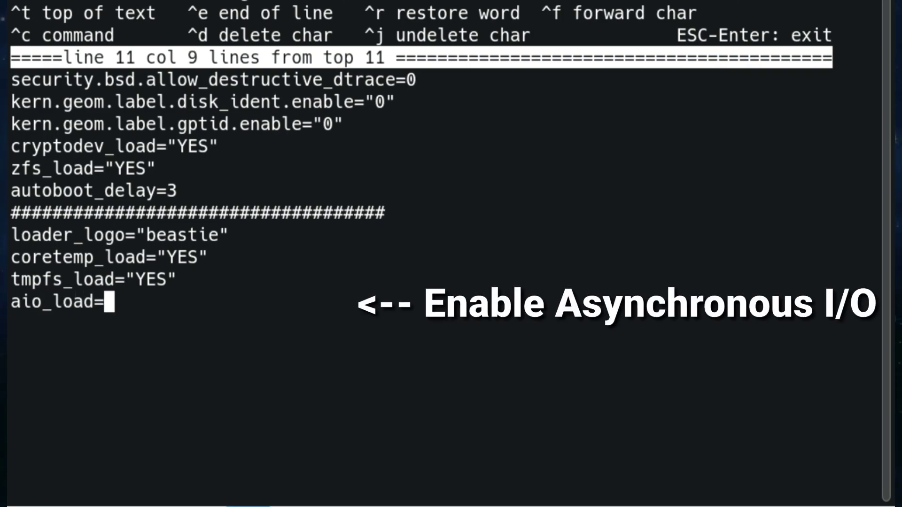
pyautogui.write('"YES"')
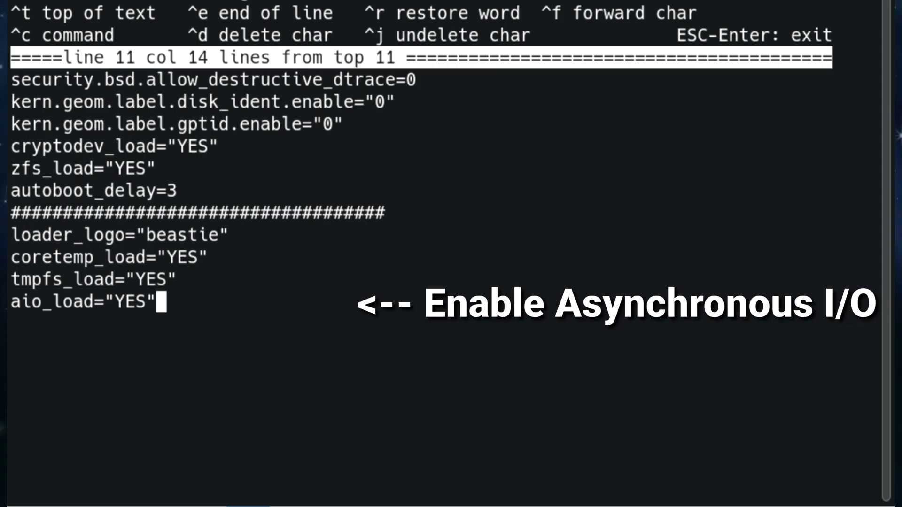
pyautogui.press('Return')
# Save loader.conf, leave the editor, and begin the doas edit /etc/rc.conf command
pyautogui.press('Escape')
pyautogui.press('a')
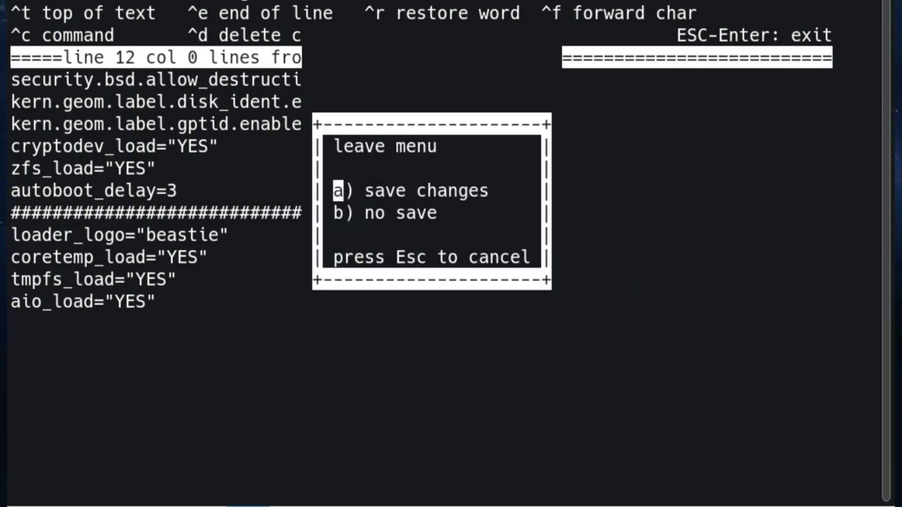
pyautogui.write('ado')
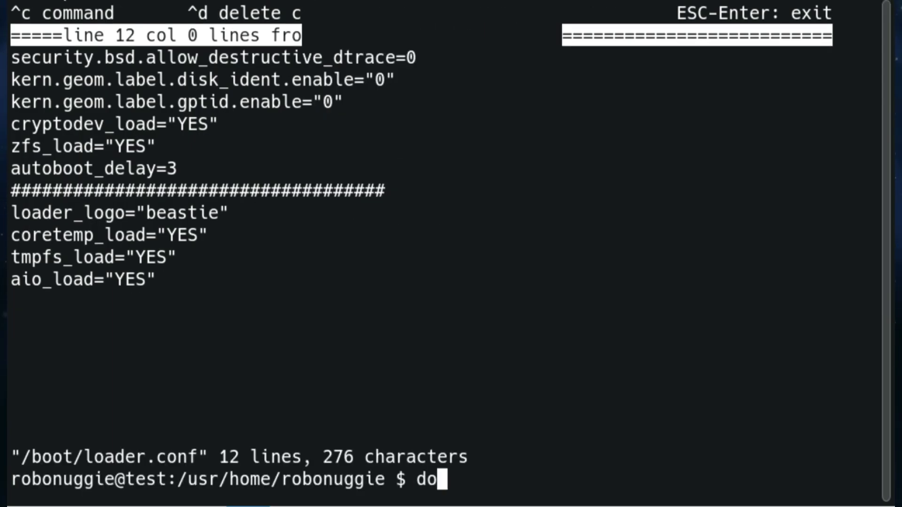
pyautogui.write('as edit')
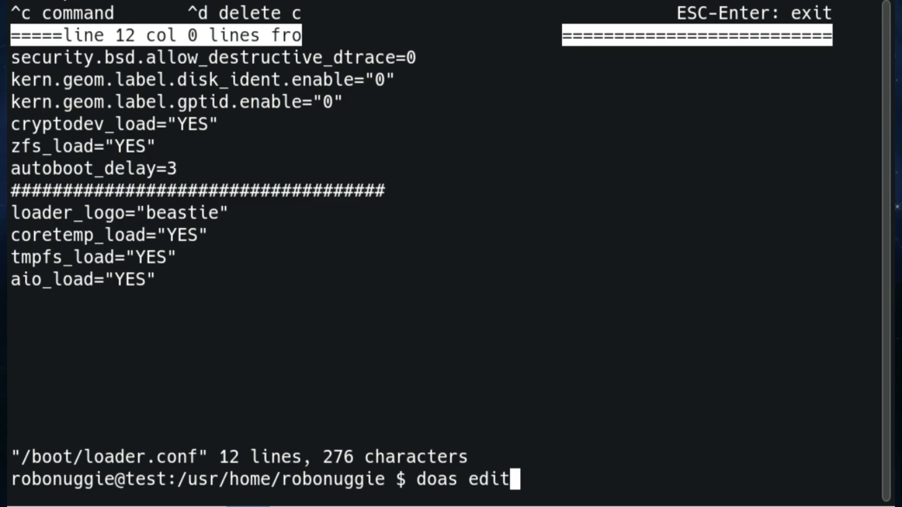
pyautogui.write(' /etc/rc.conf')
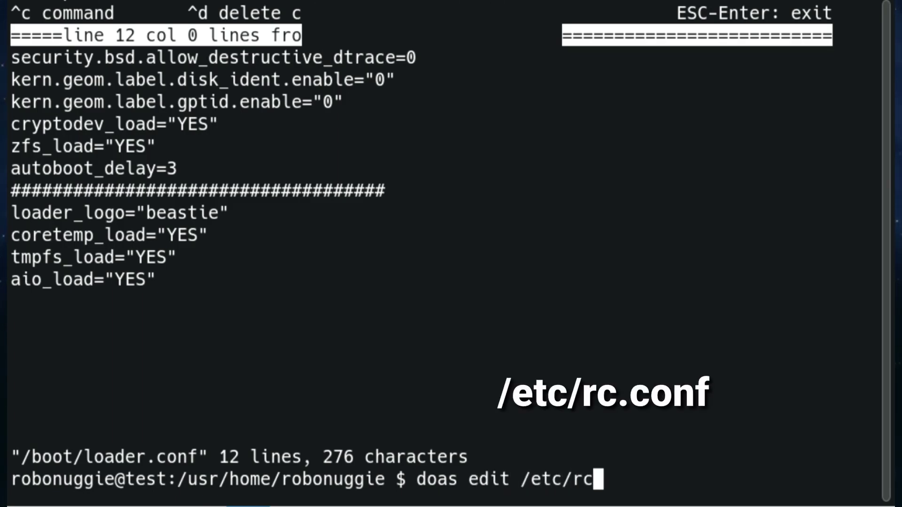
# In /etc/rc.conf, remove the blank line and add a # separator line after sddm_enable
pyautogui.press('Return')
pyautogui.press('Down')
pyautogui.press('Down')
pyautogui.press('Down')
pyautogui.press('Down')
pyautogui.press('Down')
pyautogui.press('Down')
pyautogui.press('Down')
pyautogui.press('Down')
pyautogui.press('Down')
pyautogui.press('Down')
pyautogui.press('Down')
pyautogui.press('Down')
pyautogui.press('Down')
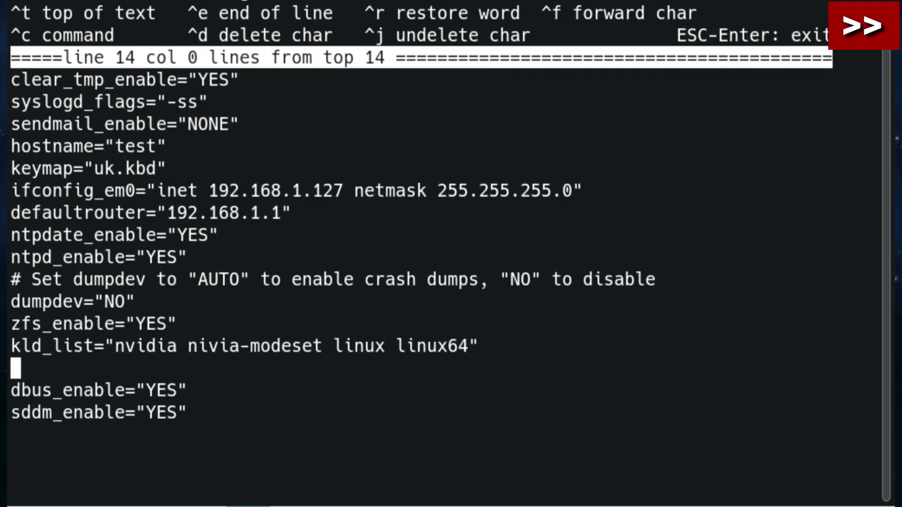
pyautogui.press('Delete')
pyautogui.press('Down')
pyautogui.press('Right')
pyautogui.press('Right')
pyautogui.press('Right')
pyautogui.press('Down')
pyautogui.write('###############################################')
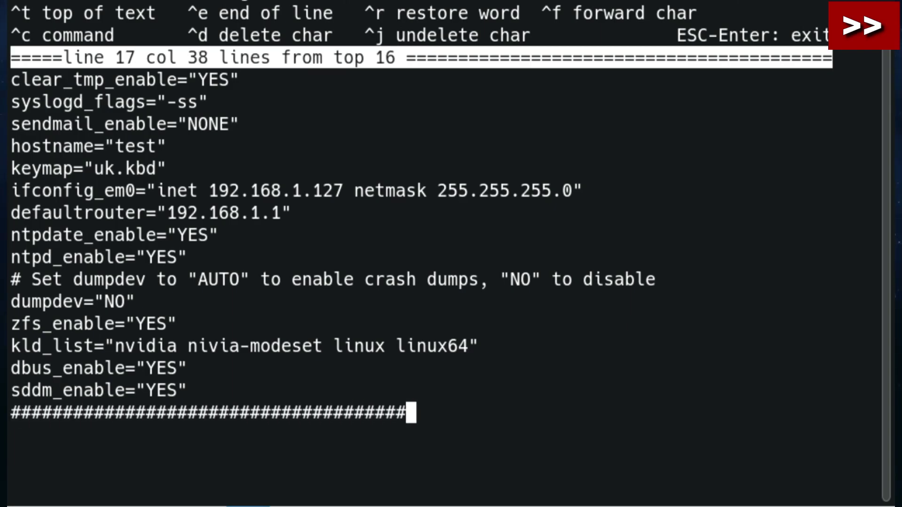
pyautogui.press('Left')
pyautogui.press('Left')
pyautogui.press('Left')
pyautogui.press('Left')
pyautogui.press('Left')
pyautogui.press('Left')
pyautogui.press('Left')
pyautogui.press('Left')
pyautogui.press('Left')
pyautogui.press('Left')
pyautogui.press('Left')
pyautogui.press('Left')
pyautogui.press('Left')
pyautogui.press('Left')
pyautogui.press('Left')
pyautogui.press('Left')
pyautogui.press('Left')
pyautogui.press('Left')
pyautogui.press('Left')
pyautogui.press('Left')
pyautogui.press('Up')
pyautogui.press('Up')
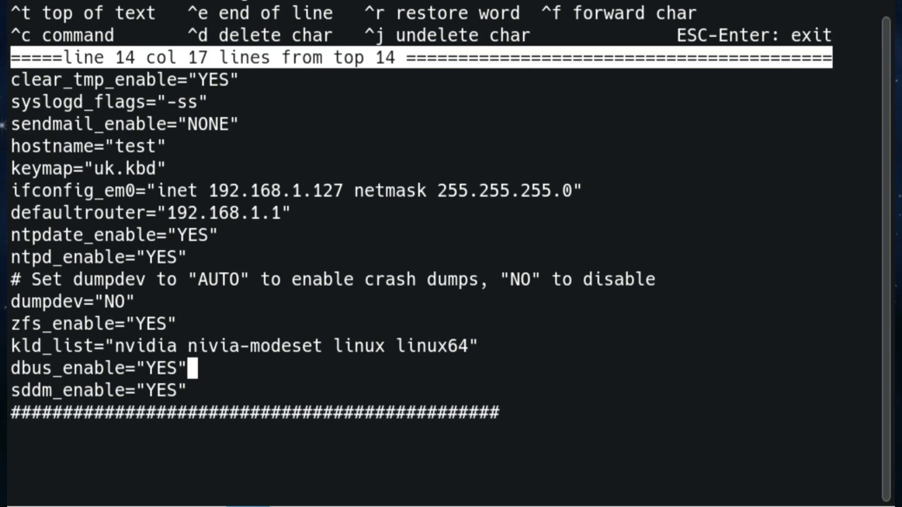
# Correct 'nivia-modeset' to 'nvidia-modeset' in the kld_list line
pyautogui.click(224, 346)
pyautogui.press('Right')
pyautogui.write('di')
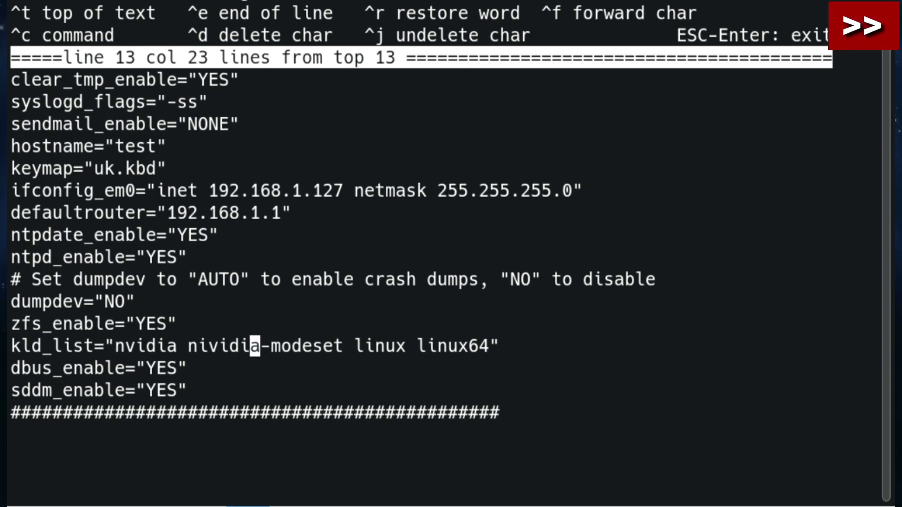
pyautogui.press('BackSpace')
pyautogui.press('BackSpace')
pyautogui.press('BackSpace')
pyautogui.press('BackSpace')
pyautogui.press('BackSpace')
pyautogui.press('BackSpace')
pyautogui.press('Right')
pyautogui.press('BackSpace')
pyautogui.write('nvi')
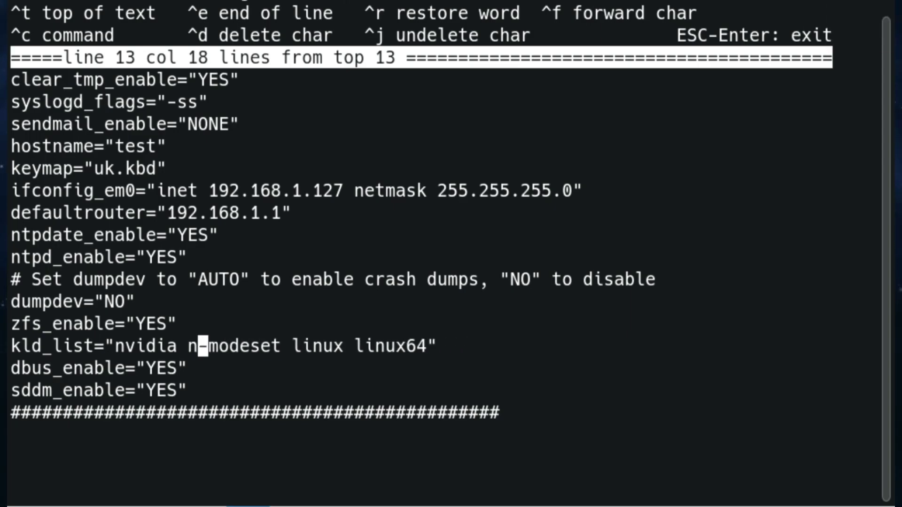
pyautogui.write('di')
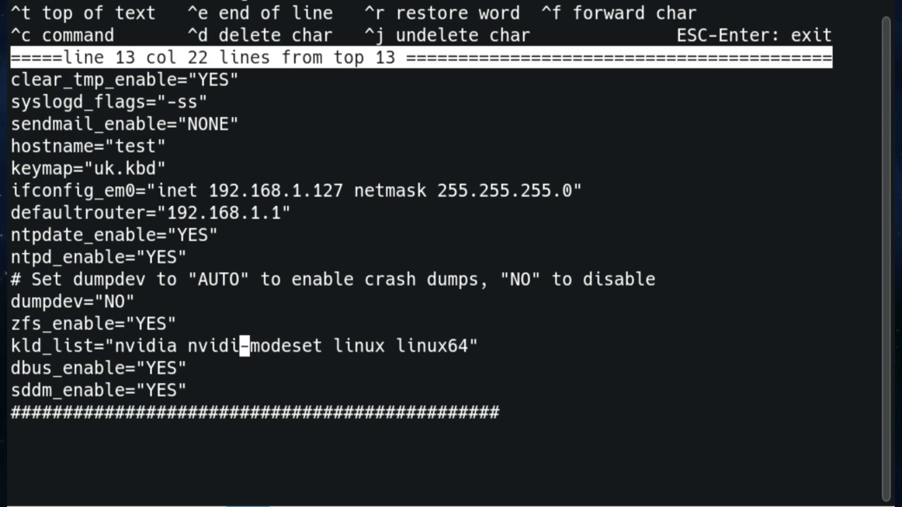
pyautogui.write('as')
pyautogui.press('BackSpace')
pyautogui.press('Down')
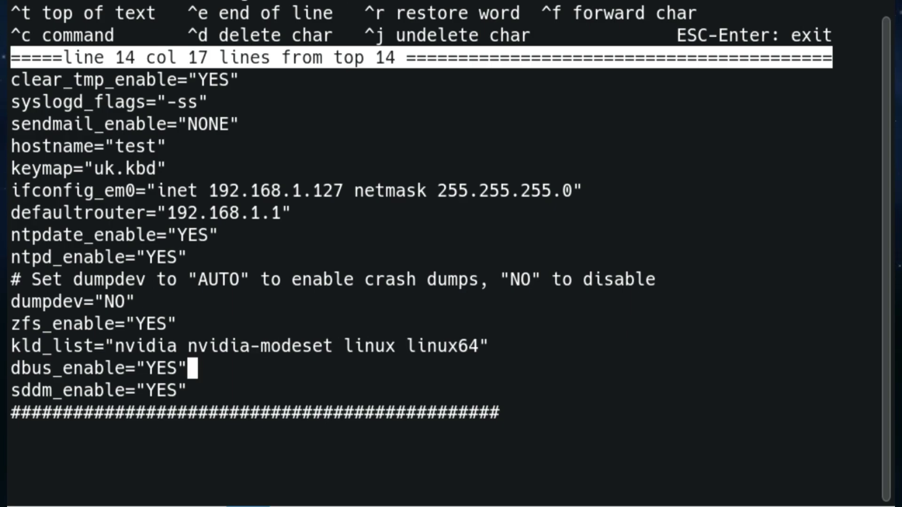
pyautogui.press('Down')
pyautogui.press('Down')
pyautogui.press('Down')
pyautogui.press('Right')
pyautogui.press('Right')
pyautogui.press('Right')
pyautogui.press('Right')
pyautogui.press('Right')
pyautogui.press('Right')
pyautogui.press('Right')
pyautogui.press('Right')
pyautogui.press('Right')
pyautogui.press('Right')
pyautogui.press('Right')
pyautogui.press('Right')
pyautogui.press('Right')
pyautogui.press('Right')
pyautogui.press('Right')
pyautogui.press('Right')
pyautogui.press('Right')
pyautogui.press('Right')
pyautogui.press('Right')
pyautogui.press('Right')
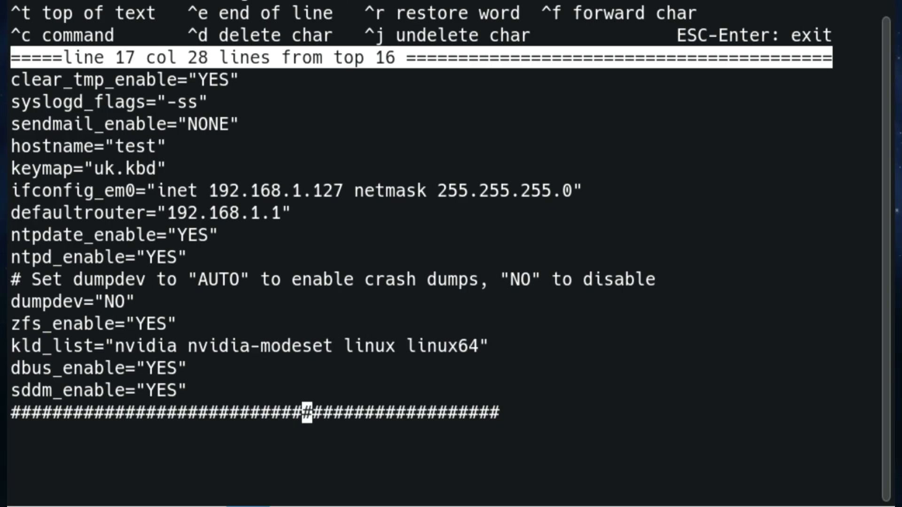
# Add ntpd_flags="-g" on a new line below the separator
pyautogui.press('Return')
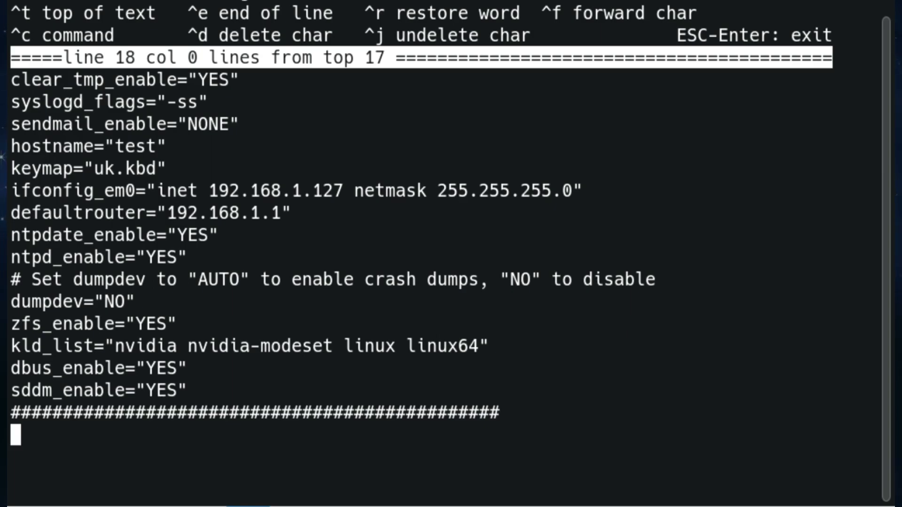
pyautogui.write('ntpd')
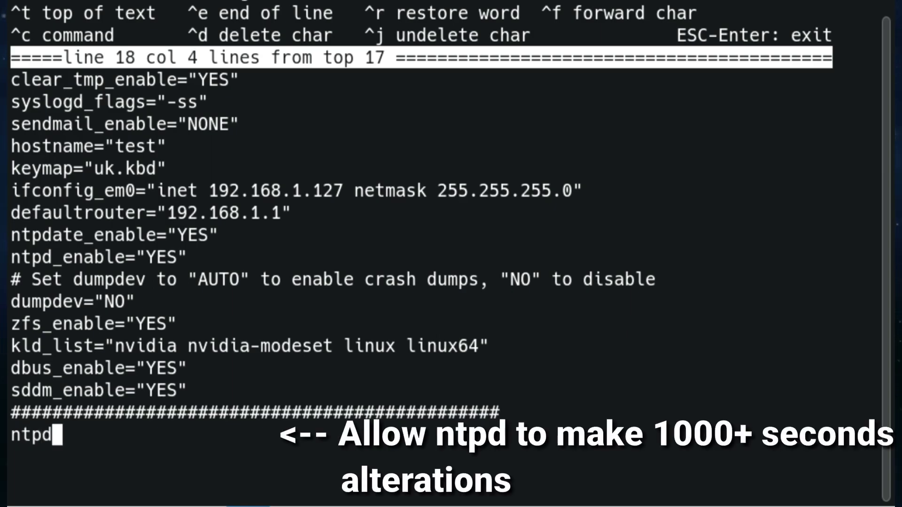
pyautogui.write('_fla')
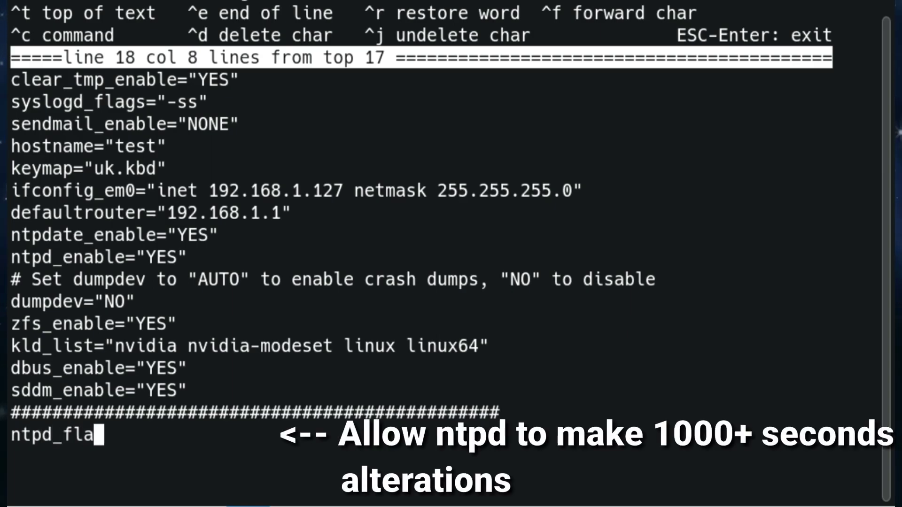
pyautogui.write('gs="-g')
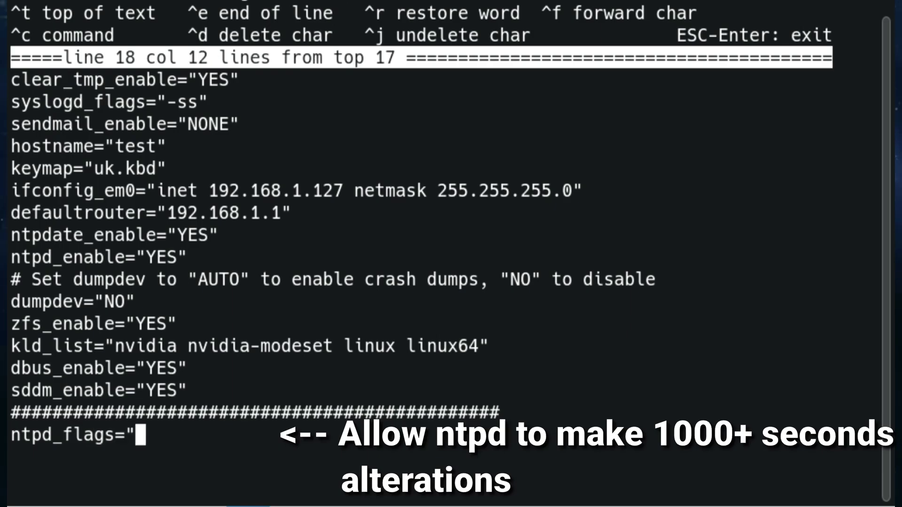
pyautogui.write('"')
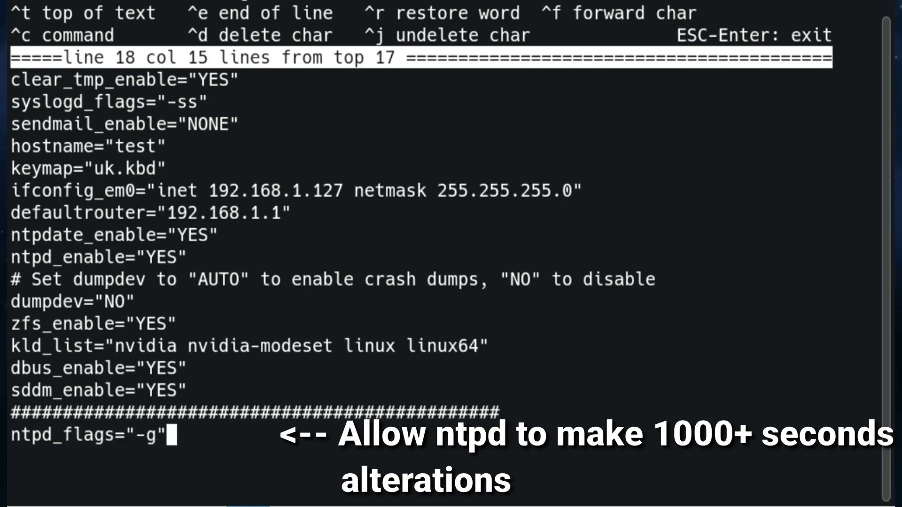
pyautogui.press('Return')
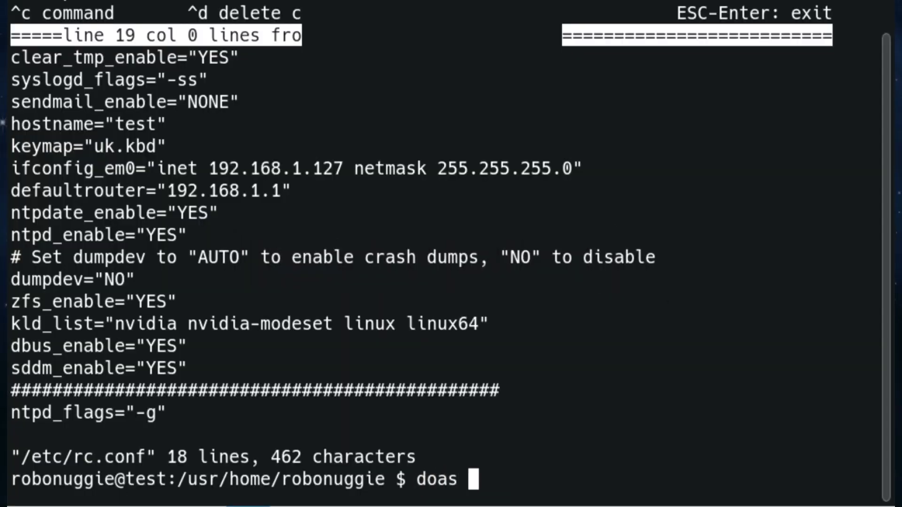
# Install automount with doas pkg install, confirming the 8 packages
pyautogui.write('pkg ins')
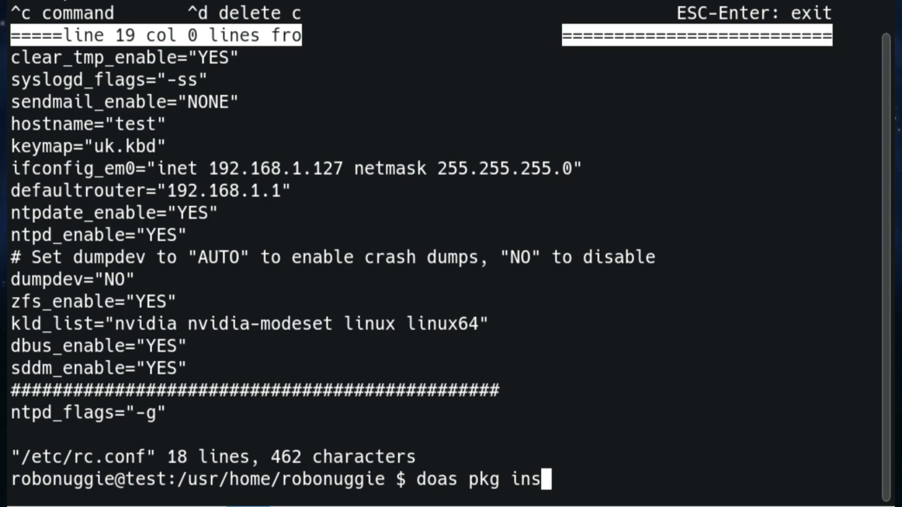
pyautogui.write('tall a')
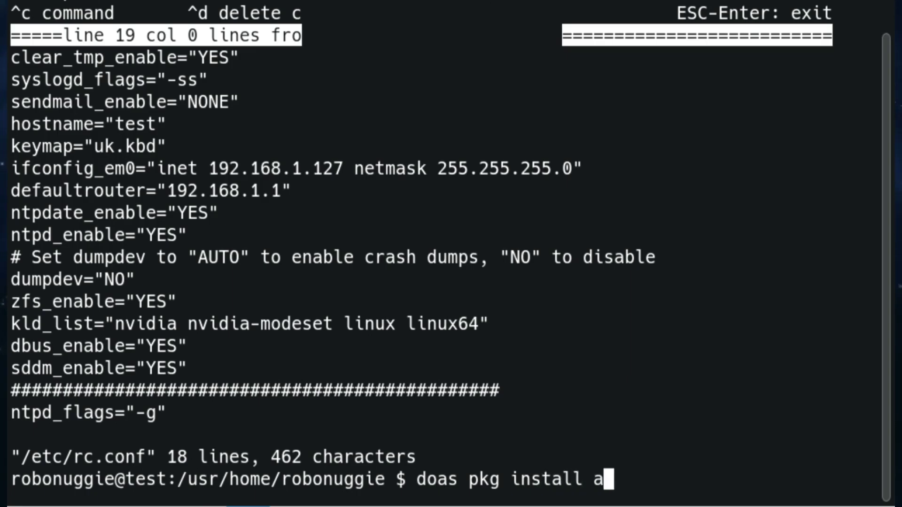
pyautogui.write('utom')
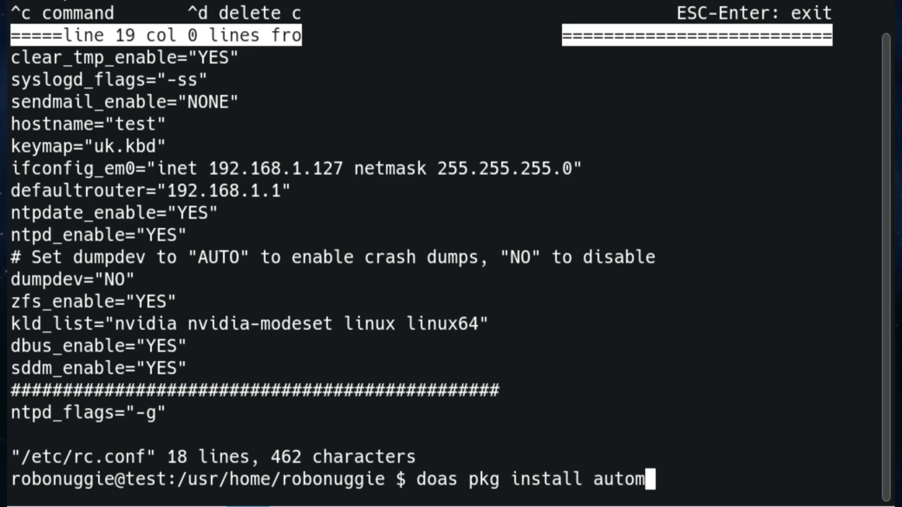
pyautogui.write('ount')
pyautogui.press('Return')
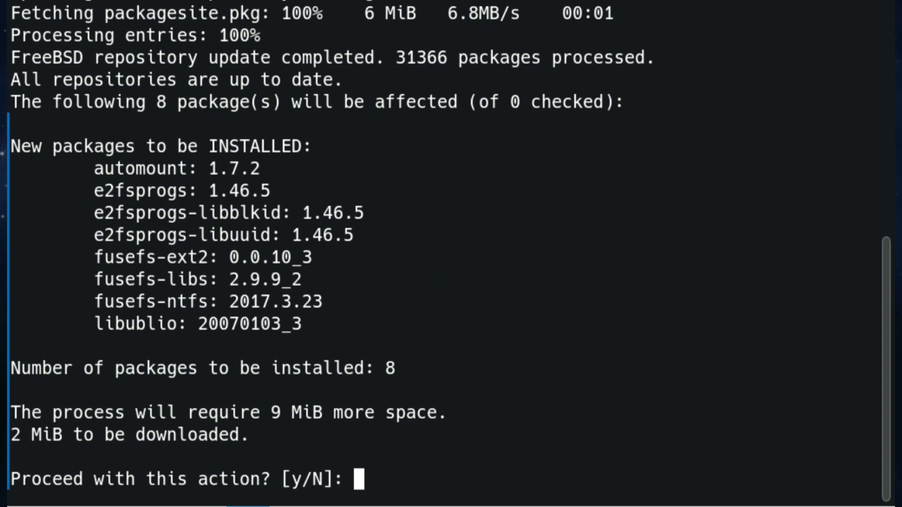
pyautogui.write('y')
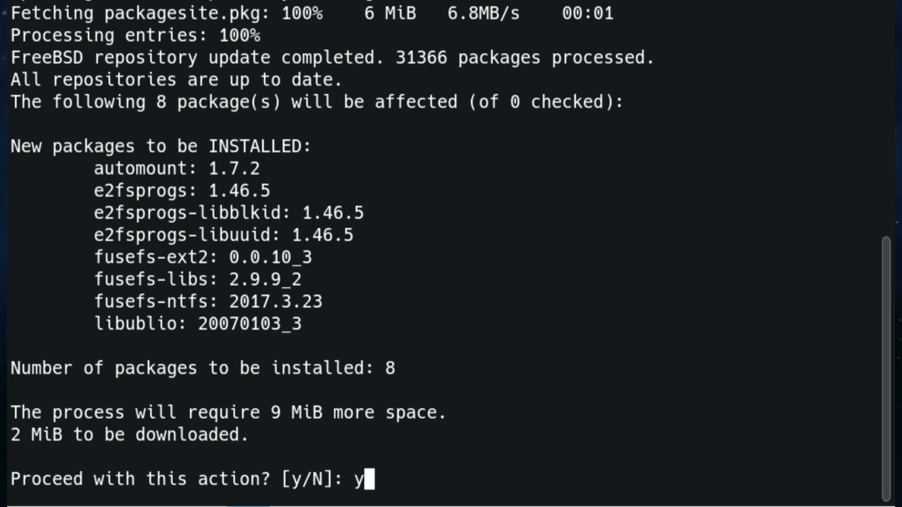
pyautogui.press('Return')
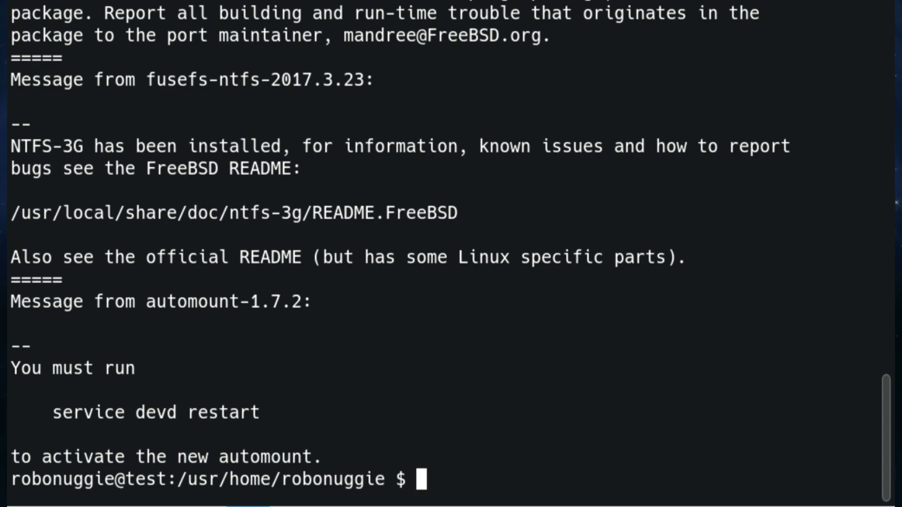
# Open a new /usr/local/etc/automount.conf as root with doas edit
pyautogui.write('doas edi')
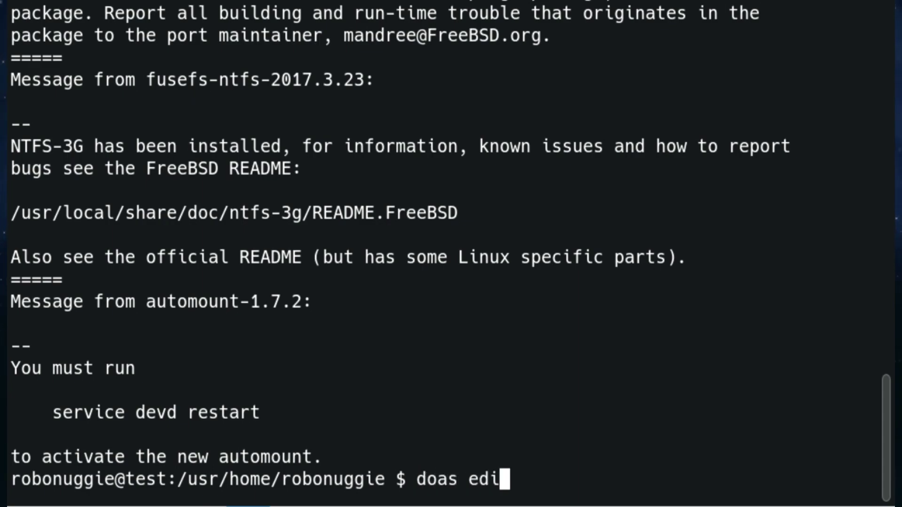
pyautogui.write('t /usr')
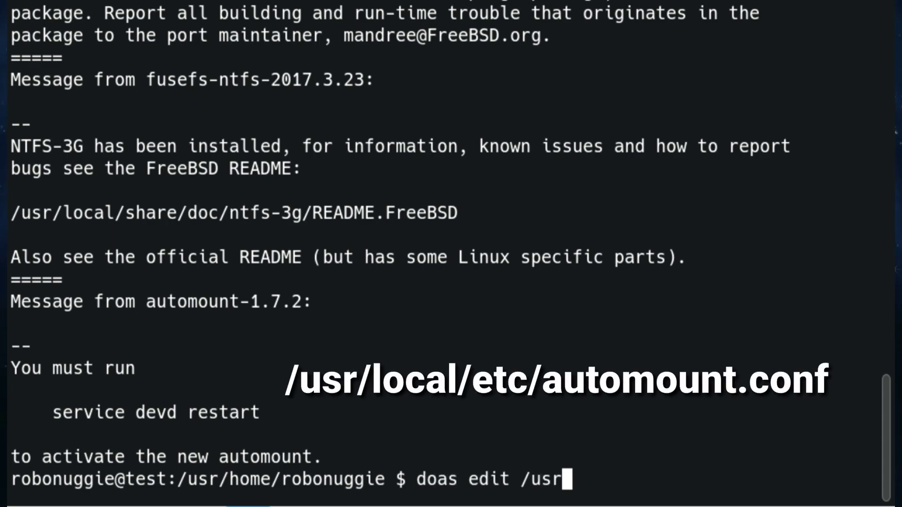
pyautogui.write('/')
pyautogui.write('local')
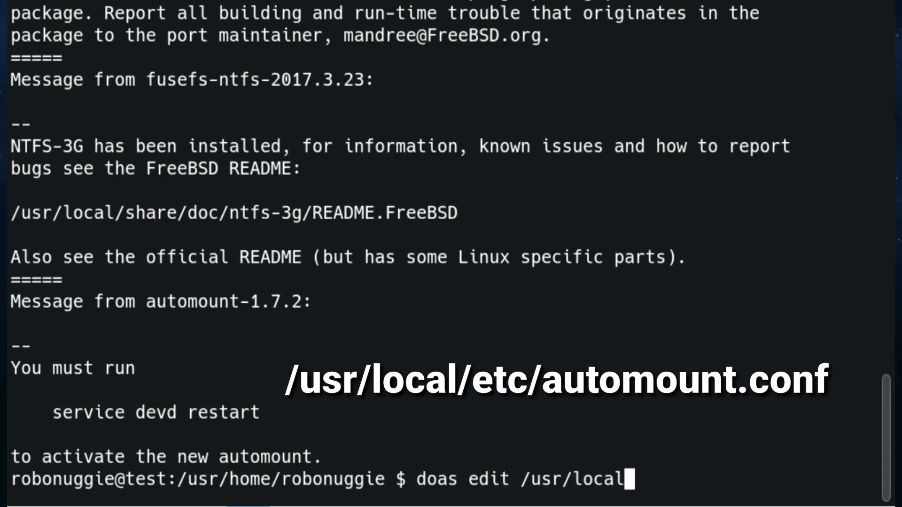
pyautogui.write('/etc/a')
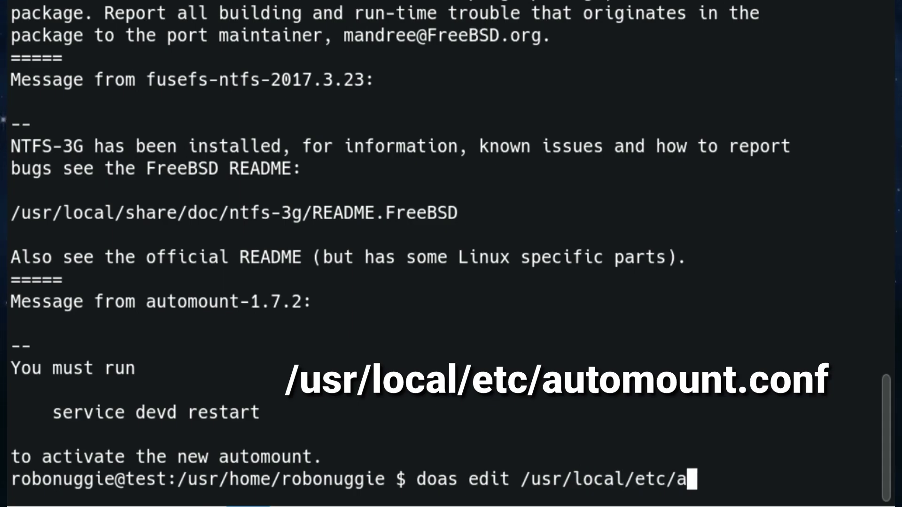
pyautogui.write('utomoun')
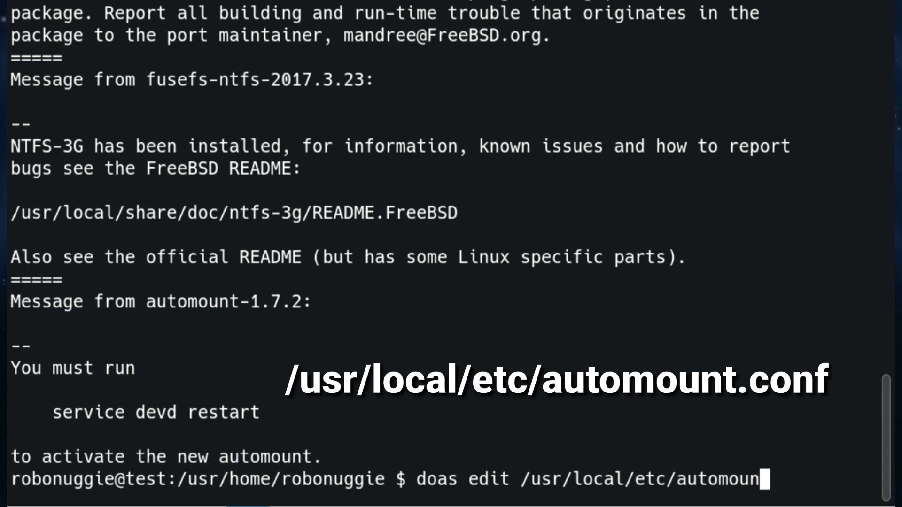
pyautogui.write('t.conf')
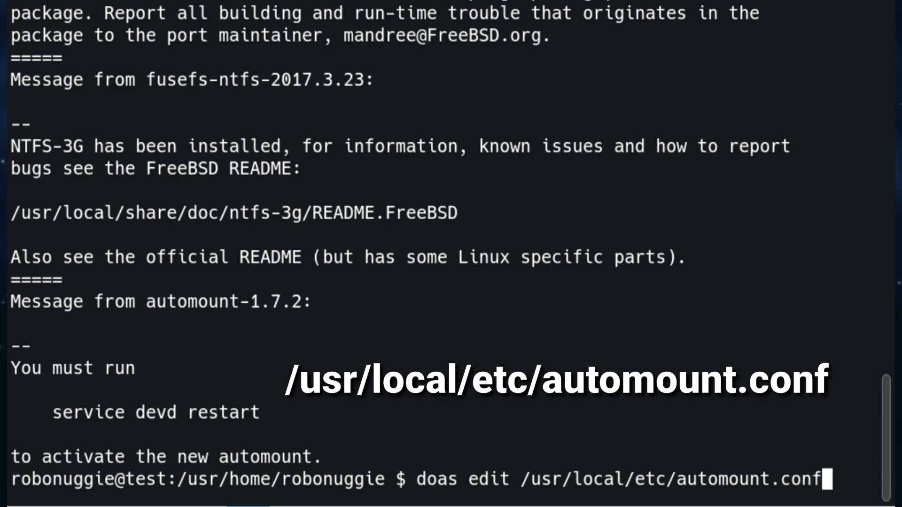
pyautogui.press('Return')
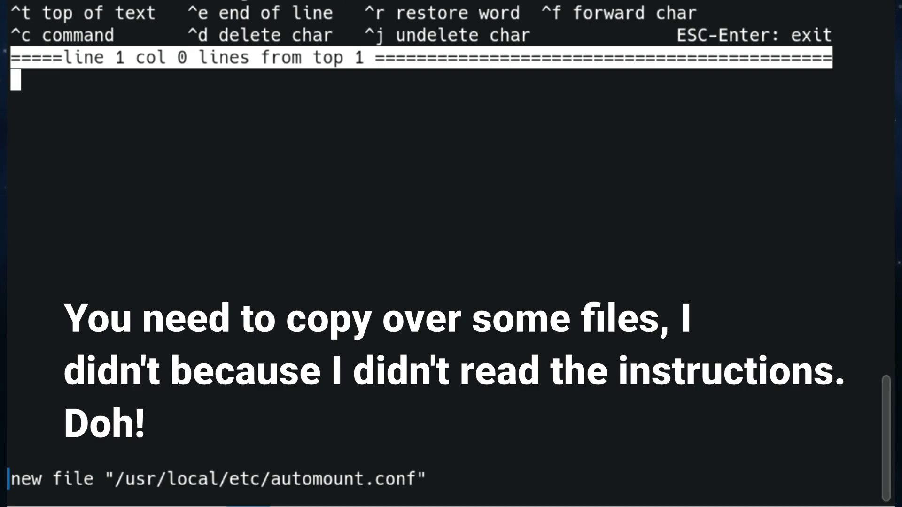
# Enter USERMOUNT=YES, ATIME=NO, REMOVEDIRS=YES, FM="dolphin", USER set to the login name, and ENCODING=en_GB.UTF-8
pyautogui.write('USERMOUNT=YES')
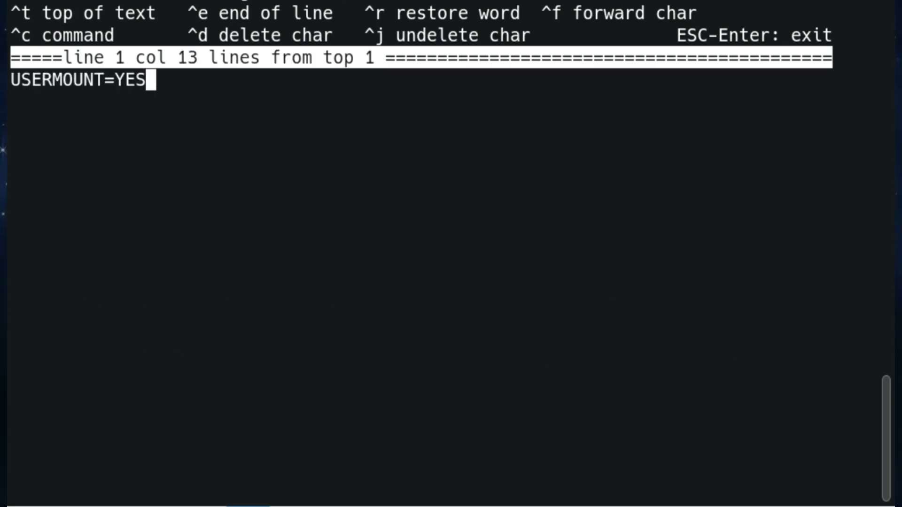
pyautogui.press('Return')
pyautogui.write('ATIME=NO')
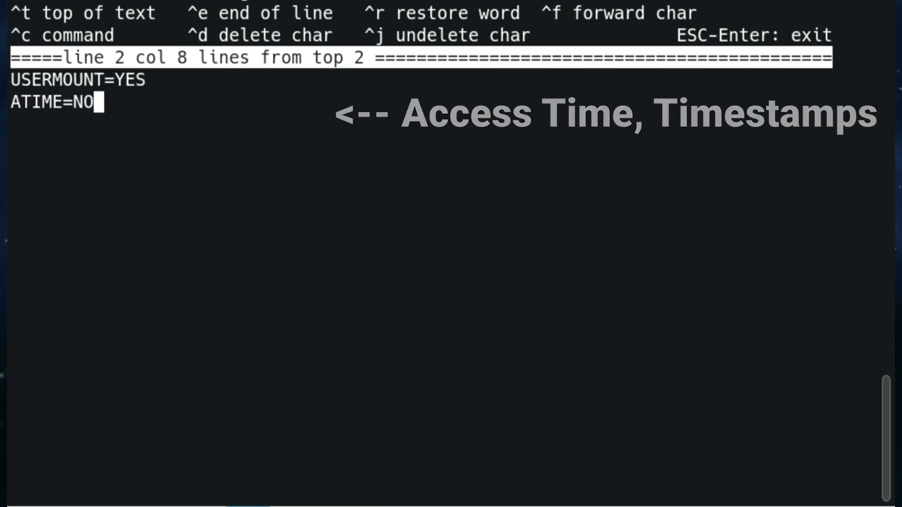
pyautogui.press('Return')
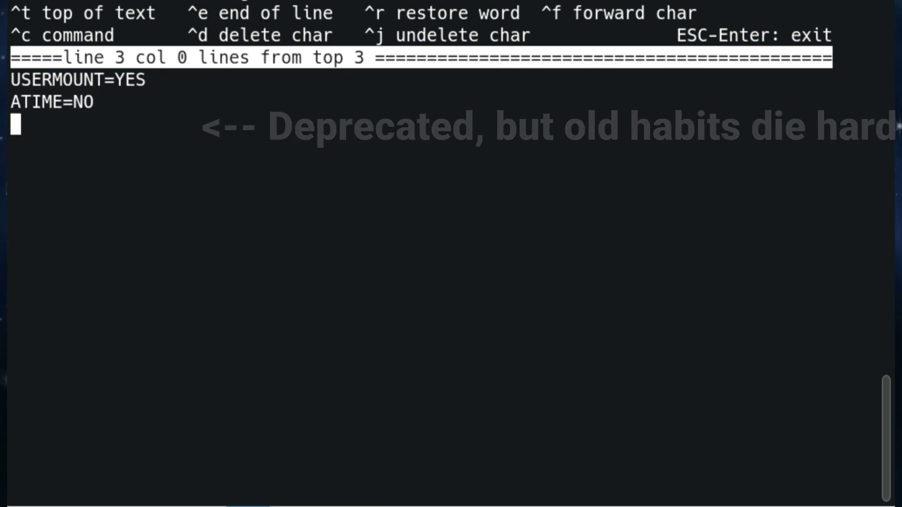
pyautogui.write('REMOVEDIRS=')
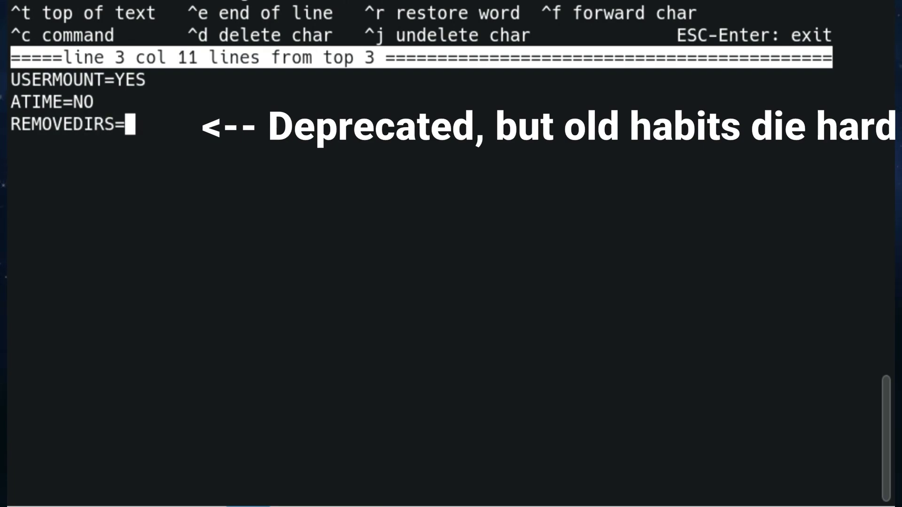
pyautogui.write('YES')
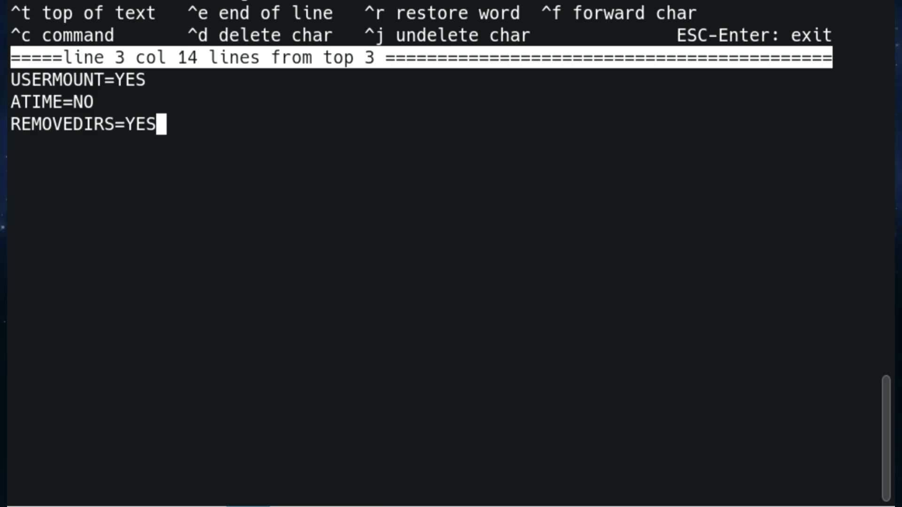
pyautogui.press('Return')
pyautogui.write('FM')
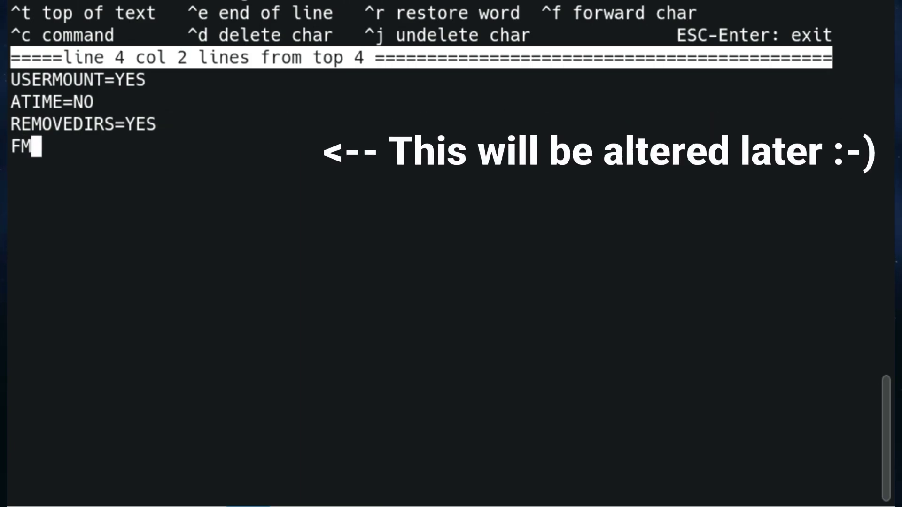
pyautogui.write('="dol')
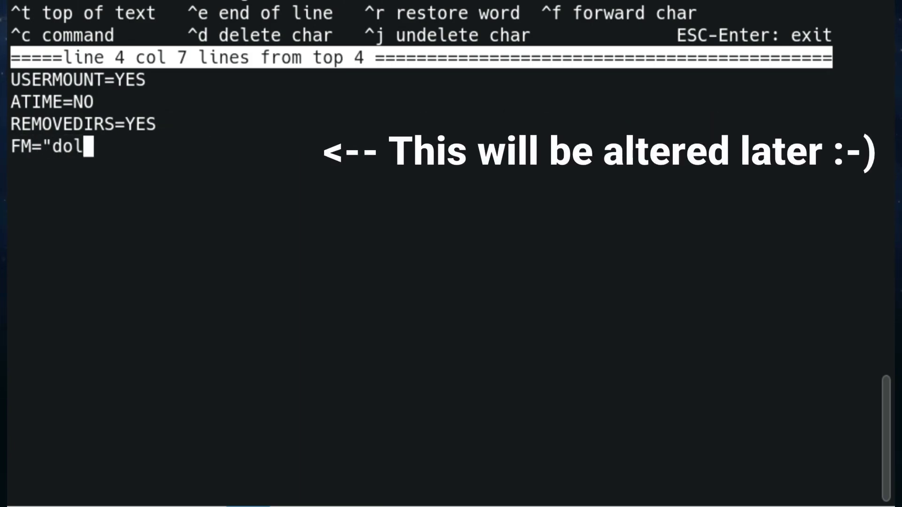
pyautogui.write('phin"')
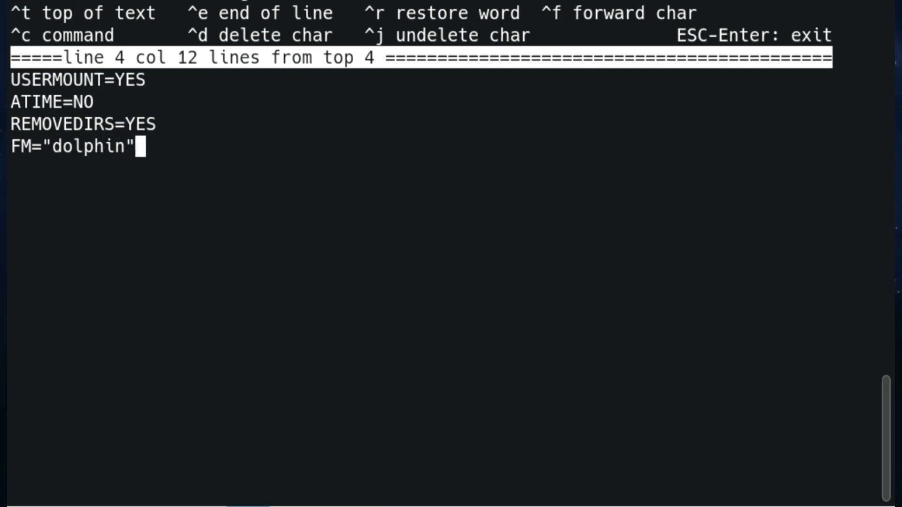
pyautogui.press('Return')
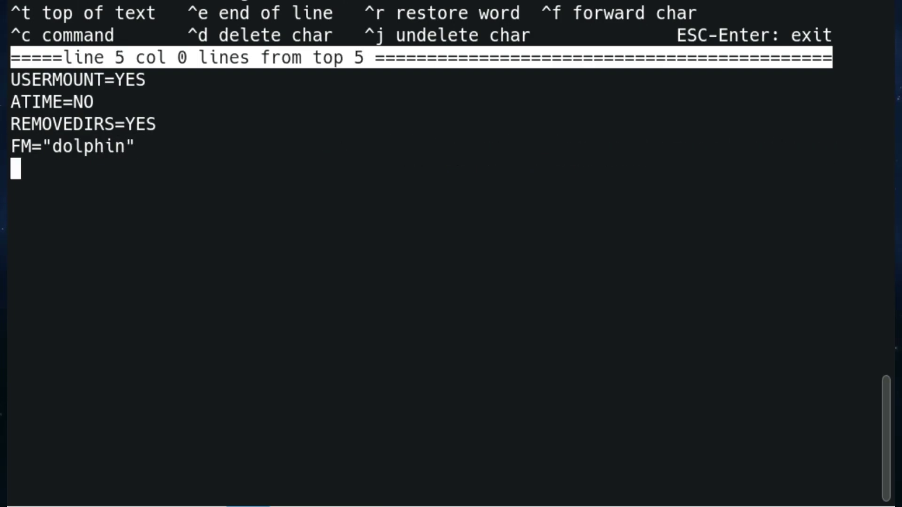
pyautogui.write('USER=')
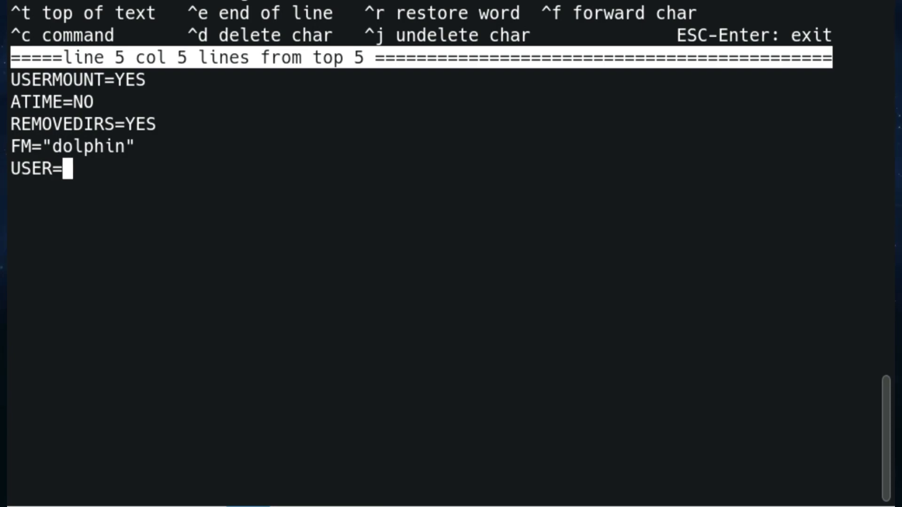
pyautogui.write('robonu')
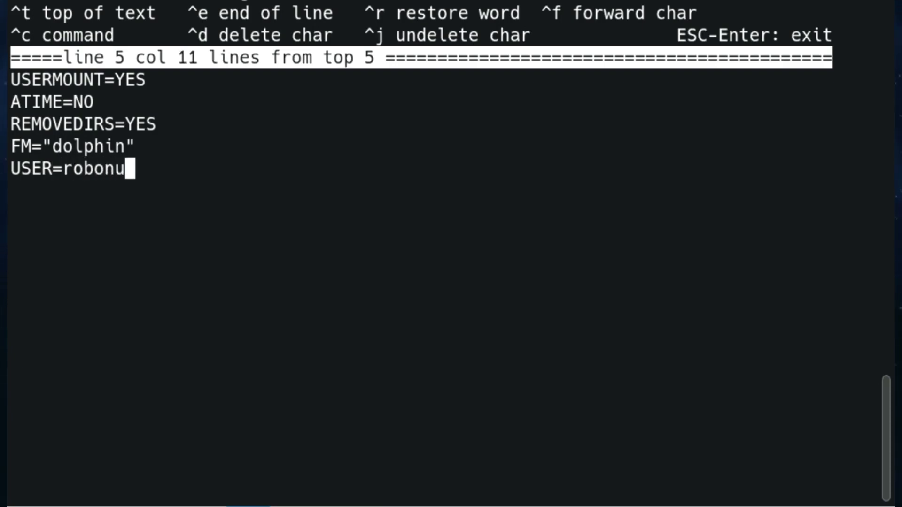
pyautogui.write('ggie')
pyautogui.press('Return')
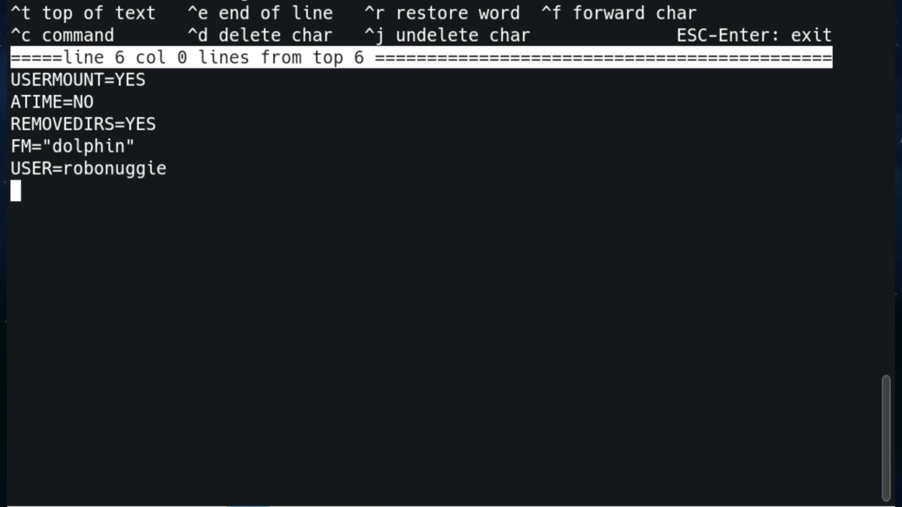
pyautogui.write('ENCODIN')
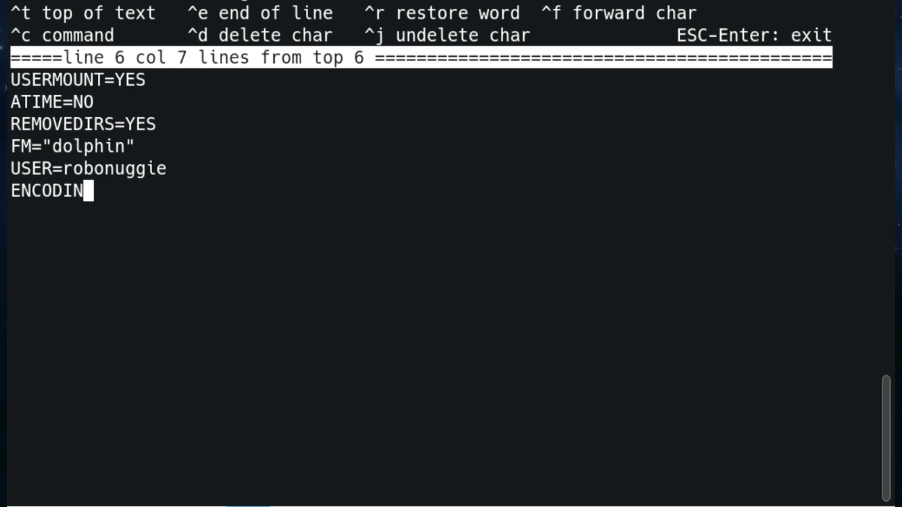
pyautogui.write('G=en_')
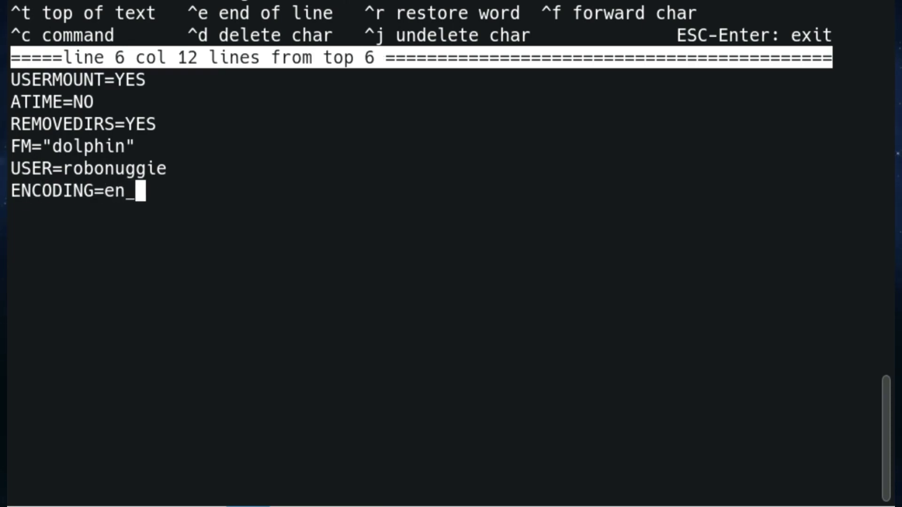
pyautogui.write('GB.')
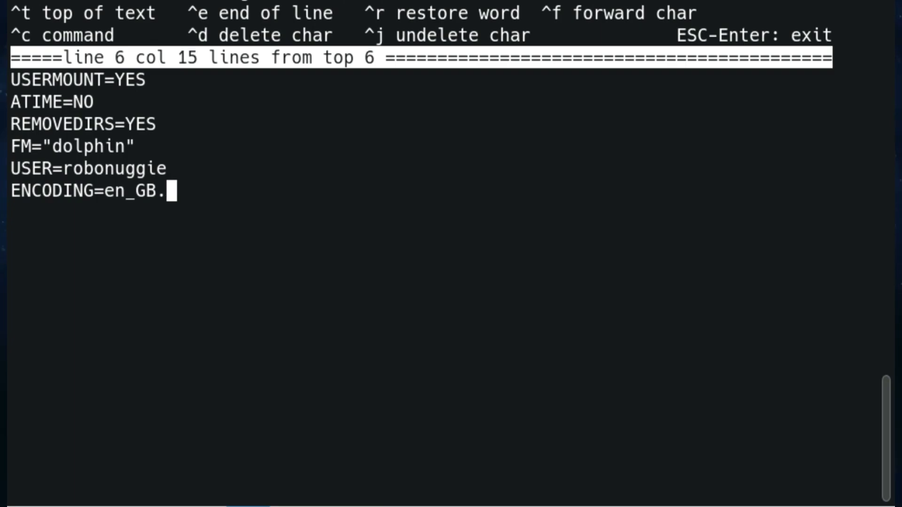
pyautogui.write('UTF-8')
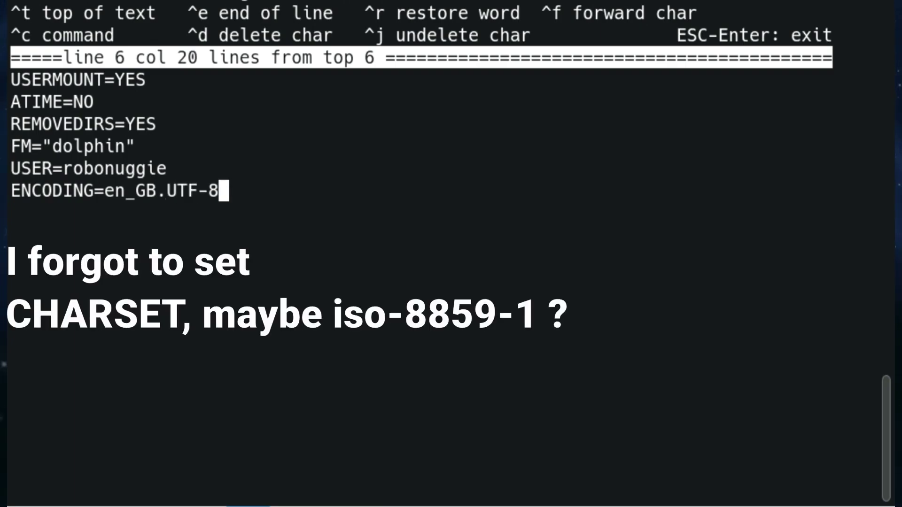
pyautogui.press('Return')
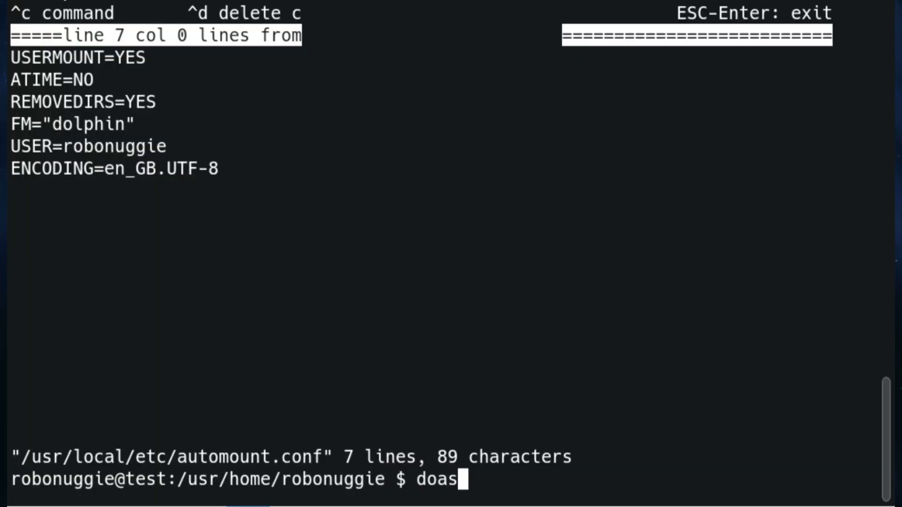
# Type the doas edit /etc/login.conf command at the prompt
pyautogui.write('as ')
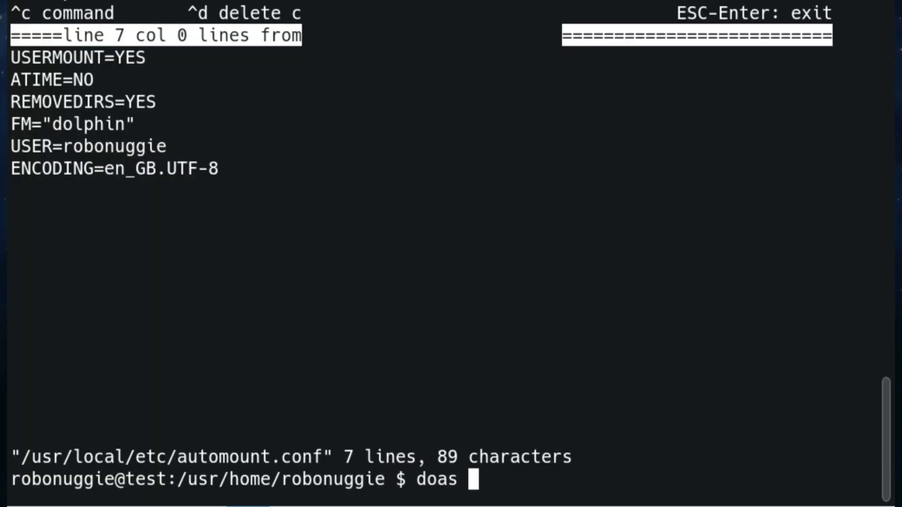
pyautogui.write('edit /')
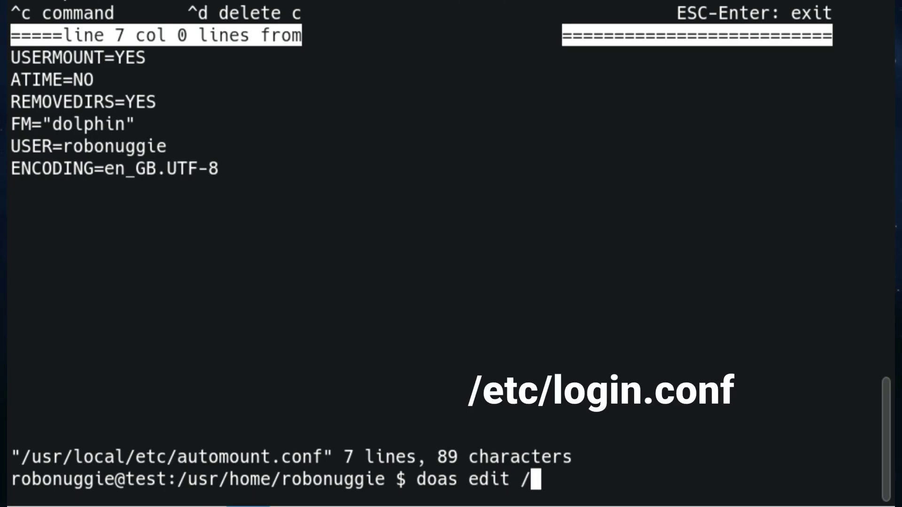
pyautogui.write('etc/login.c')
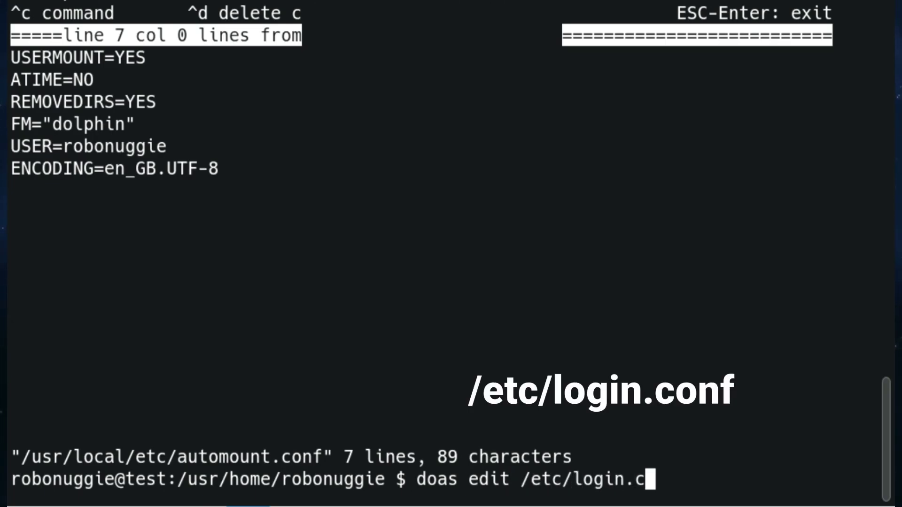
pyautogui.write('onf')
# Continue the :lang=C.UTF-8: line with a backslash and add an indented :lang=en_GB.UTF-8: entry
pyautogui.press('Return')
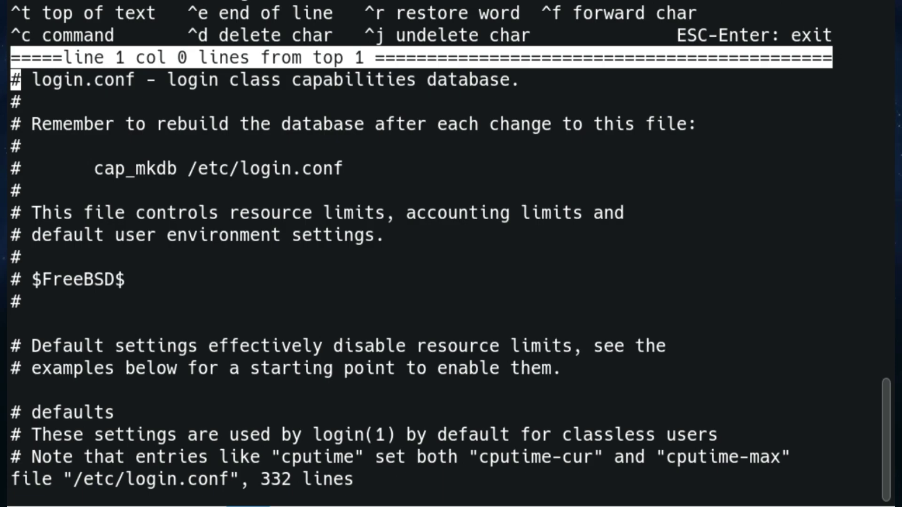
pyautogui.press('Down')
pyautogui.press('Down')
pyautogui.press('Down')
pyautogui.press('Down')
pyautogui.press('Down')
pyautogui.press('Down')
pyautogui.press('Down')
pyautogui.press('Down')
pyautogui.press('Down')
pyautogui.press('Down')
pyautogui.press('Down')
pyautogui.press('Down')
pyautogui.press('Down')
pyautogui.press('Down')
pyautogui.press('Down')
pyautogui.press('Down')
pyautogui.press('Down')
pyautogui.press('Down')
pyautogui.press('Down')
pyautogui.press('Down')
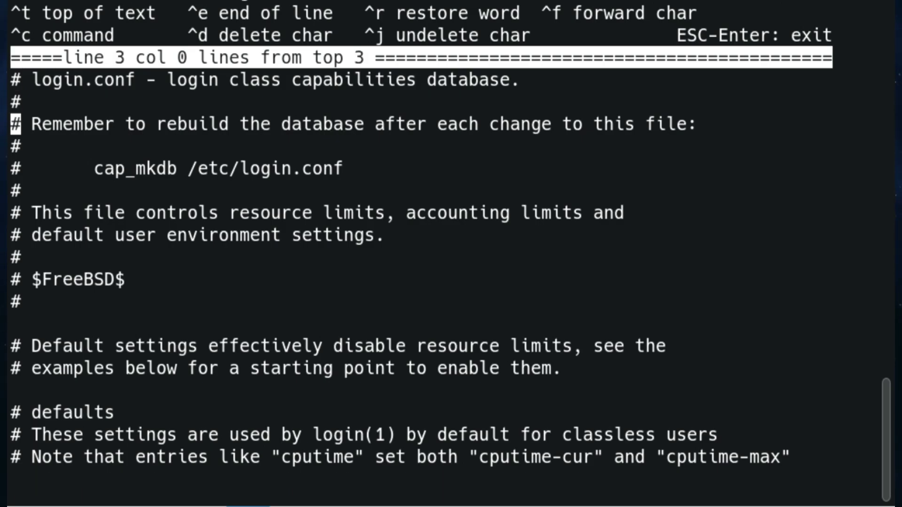
pyautogui.press('Down')
pyautogui.press('Down')
pyautogui.press('Down')
pyautogui.press('Down')
pyautogui.press('Down')
pyautogui.press('Down')
pyautogui.press('Down')
pyautogui.press('Down')
pyautogui.press('Down')
pyautogui.press('Down')
pyautogui.press('Down')
pyautogui.press('Down')
pyautogui.press('Down')
pyautogui.press('Down')
pyautogui.press('Down')
pyautogui.press('Down')
pyautogui.press('Down')
pyautogui.press('Down')
pyautogui.press('Down')
pyautogui.press('Down')
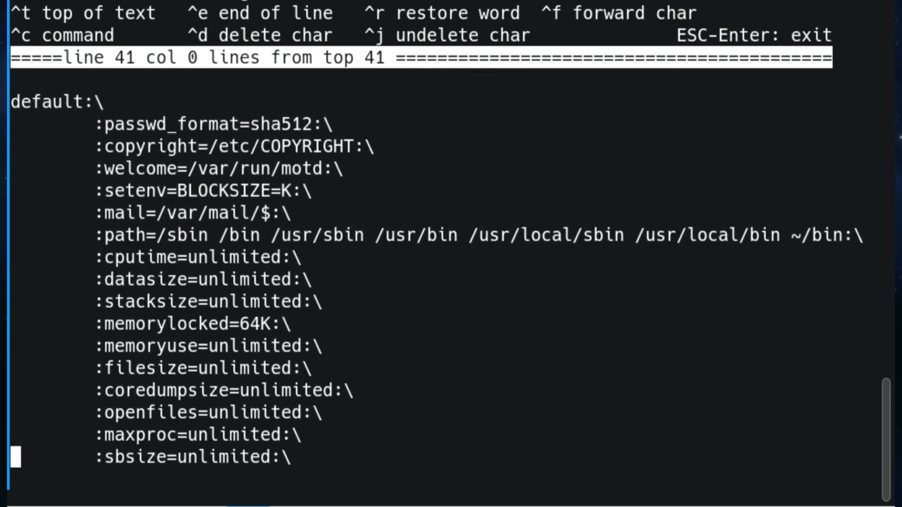
pyautogui.press('Down')
pyautogui.press('Down')
pyautogui.press('Up')
pyautogui.press('Up')
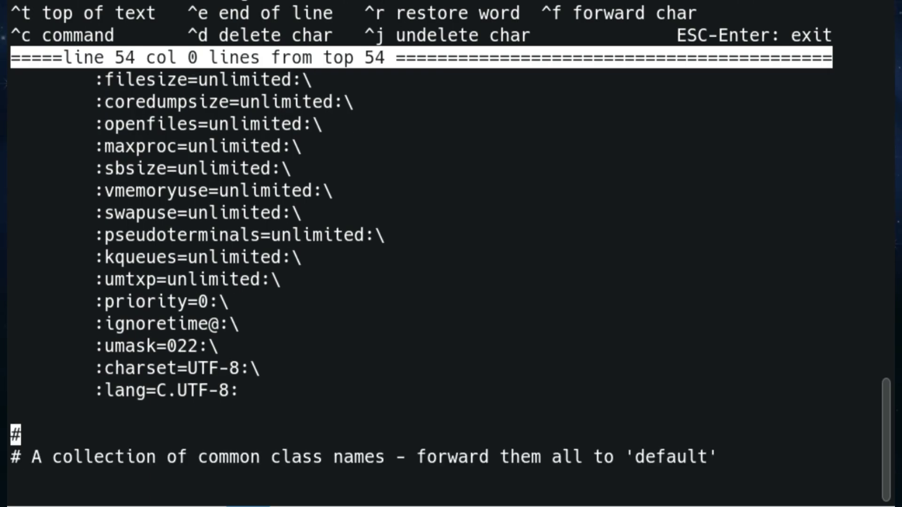
pyautogui.press('Left')
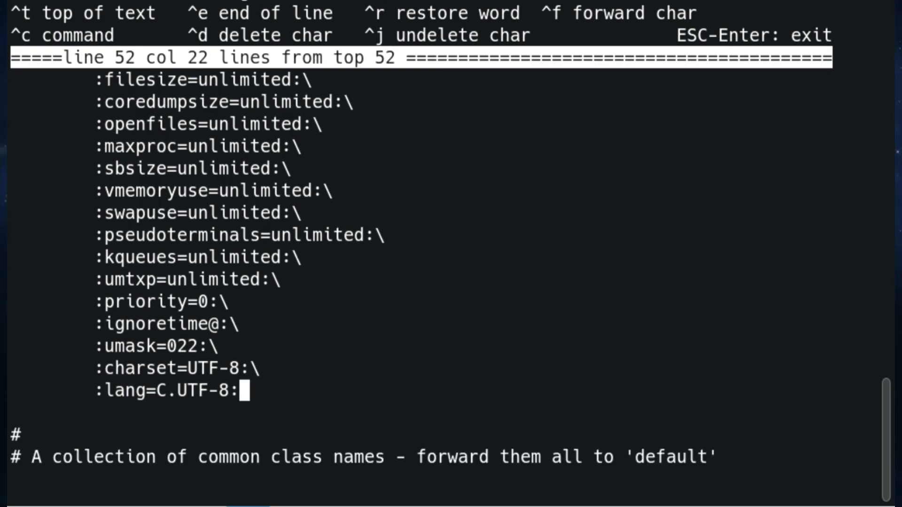
pyautogui.write('\\')
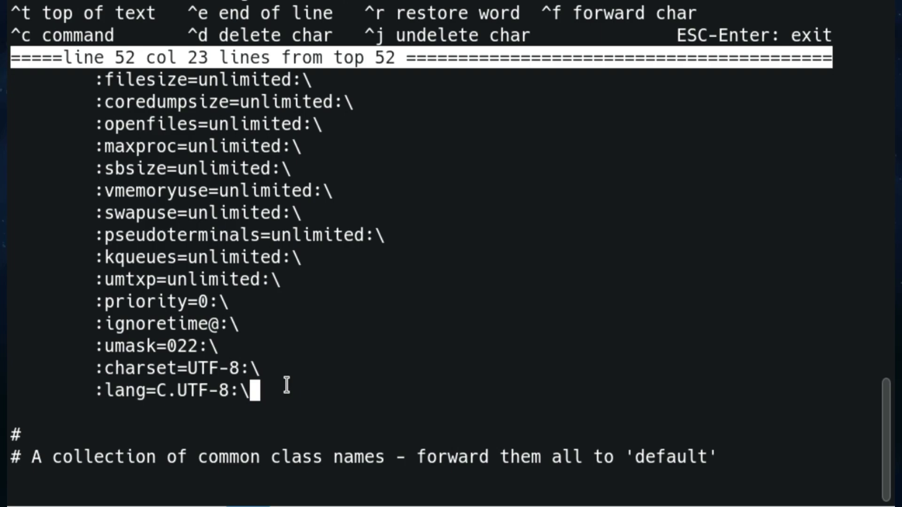
pyautogui.press('Return')
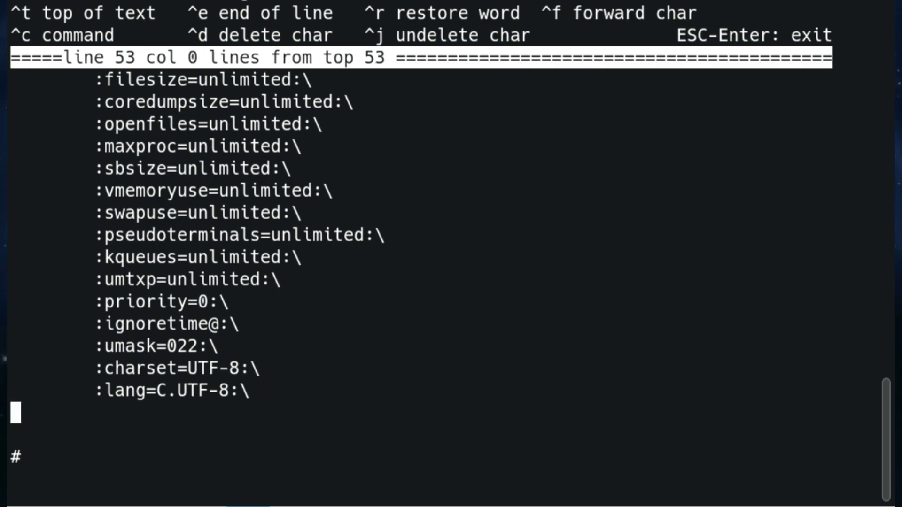
pyautogui.press('Tab')
pyautogui.write(':')
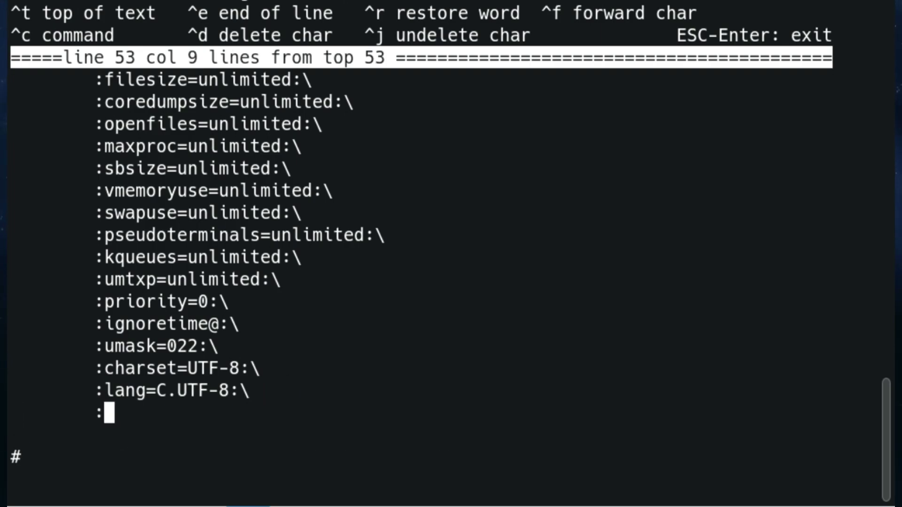
pyautogui.write('lang=')
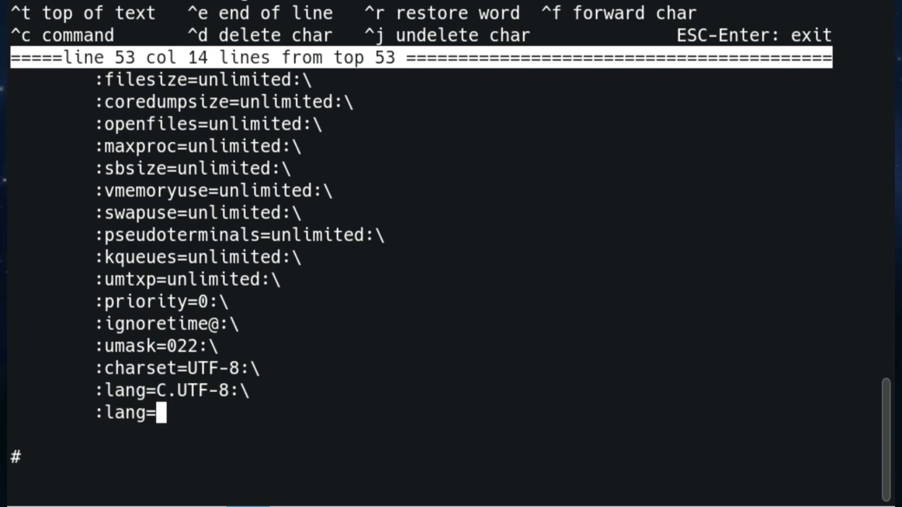
pyautogui.write('en_')
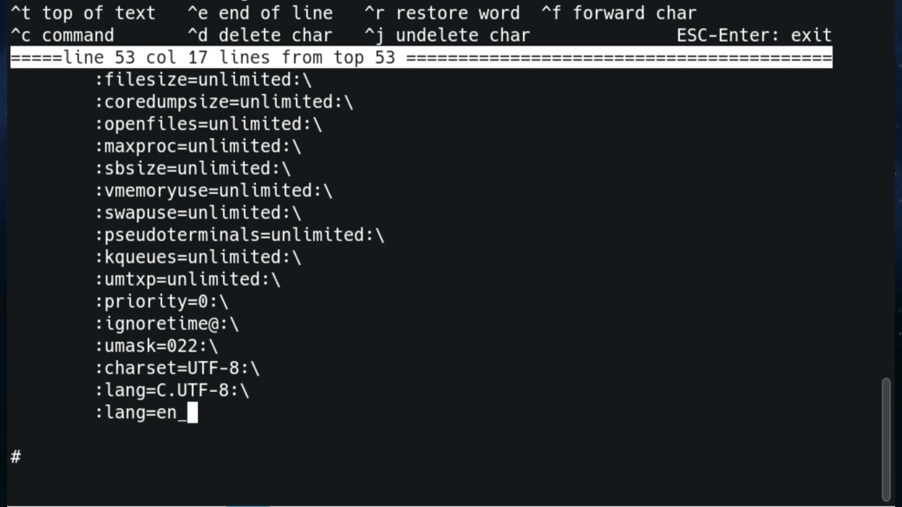
pyautogui.write('GB')
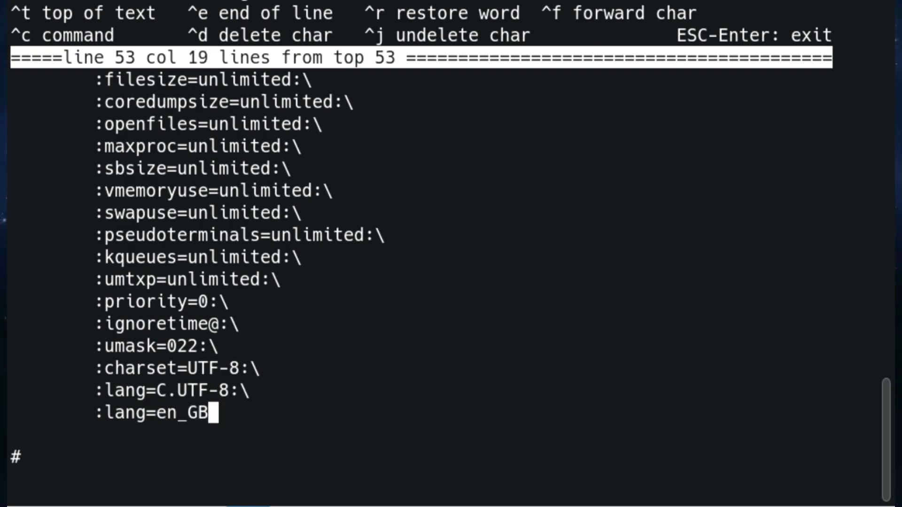
pyautogui.write('.UT')
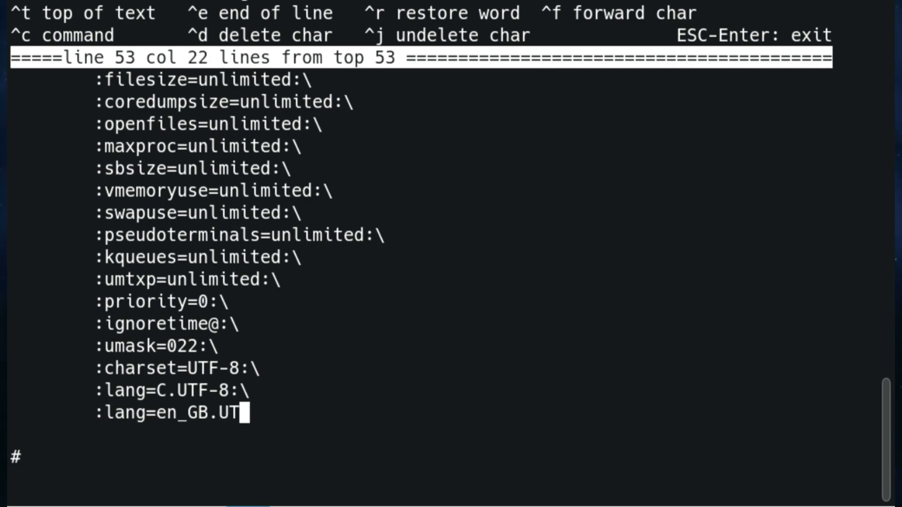
pyautogui.write('F-8')
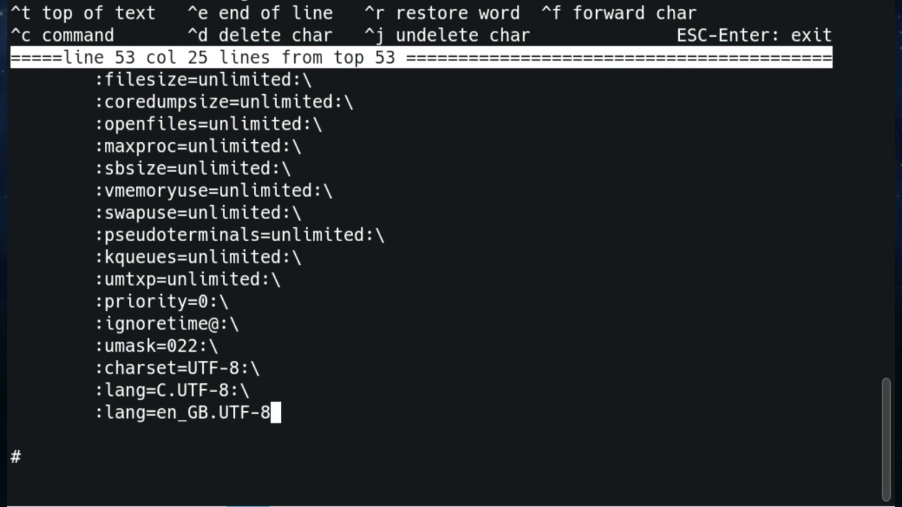
pyautogui.write(':')
# Save /etc/login.conf with the lang=en_GB.UTF-8 entry and rebuild it with doas cap_mkdb /etc/login.conf
pyautogui.press('Return')
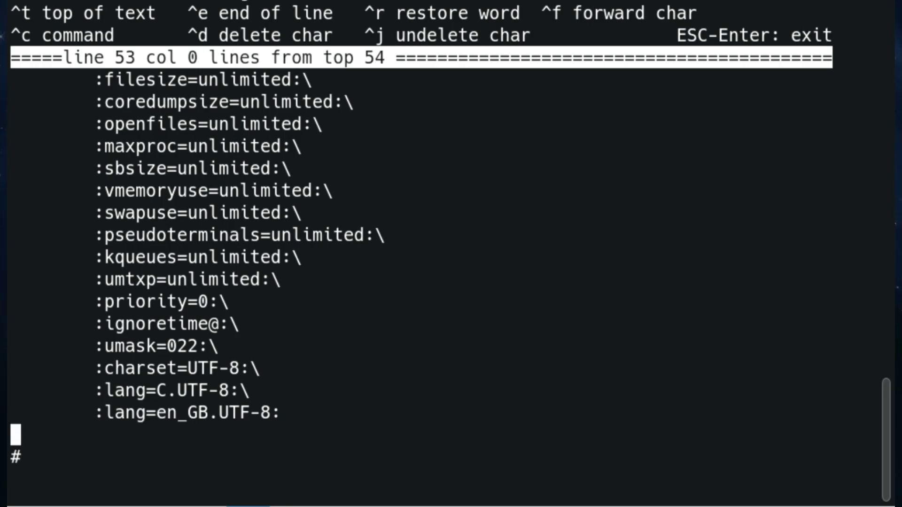
pyautogui.press('Escape')
pyautogui.write('a')
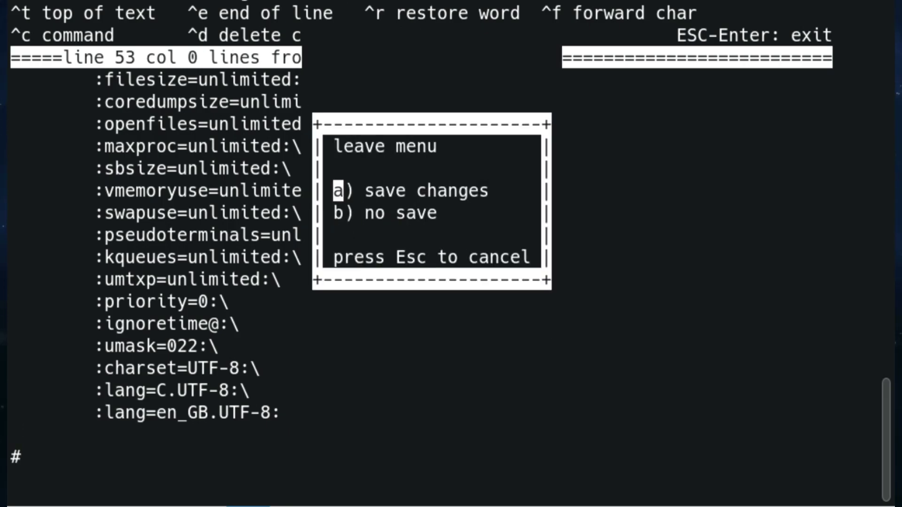
pyautogui.write('ad')
pyautogui.write('oas ')
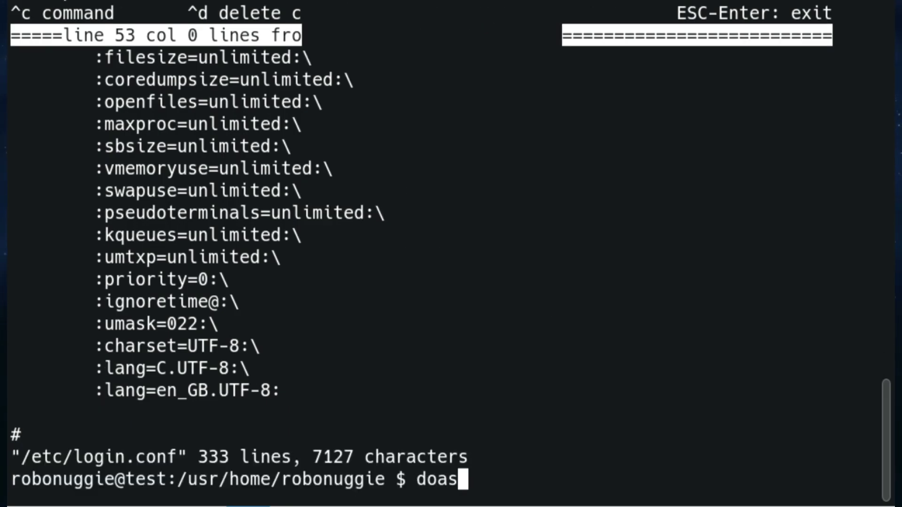
pyautogui.write('cap_')
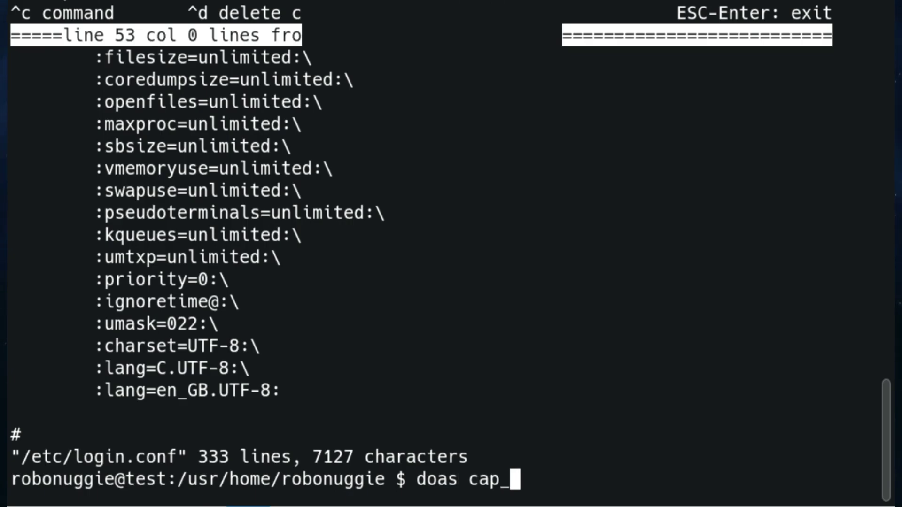
pyautogui.write('mkdb')
pyautogui.press('Return')
pyautogui.press('Up')
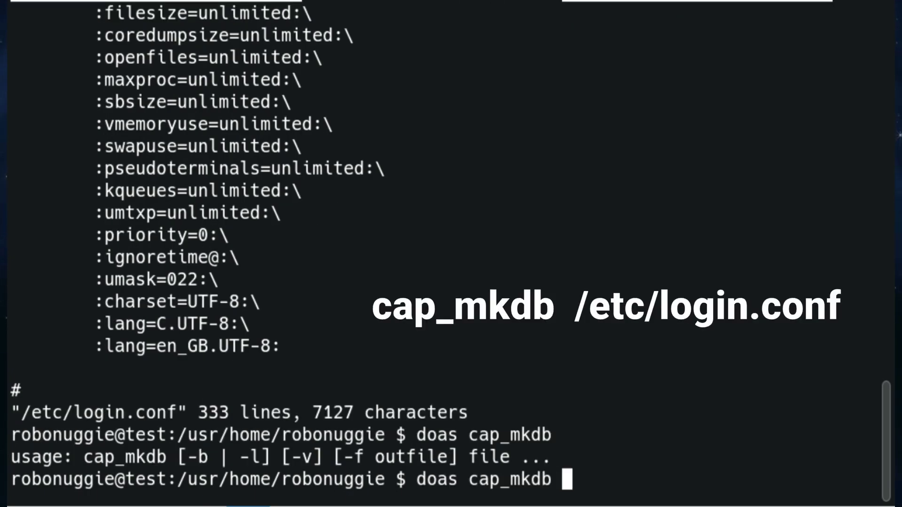
pyautogui.write('/etc')
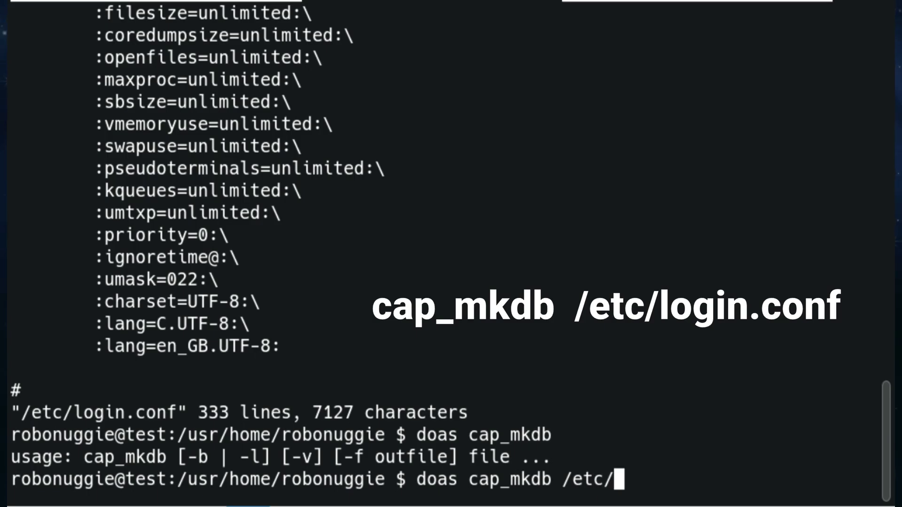
pyautogui.write('/login.conf')
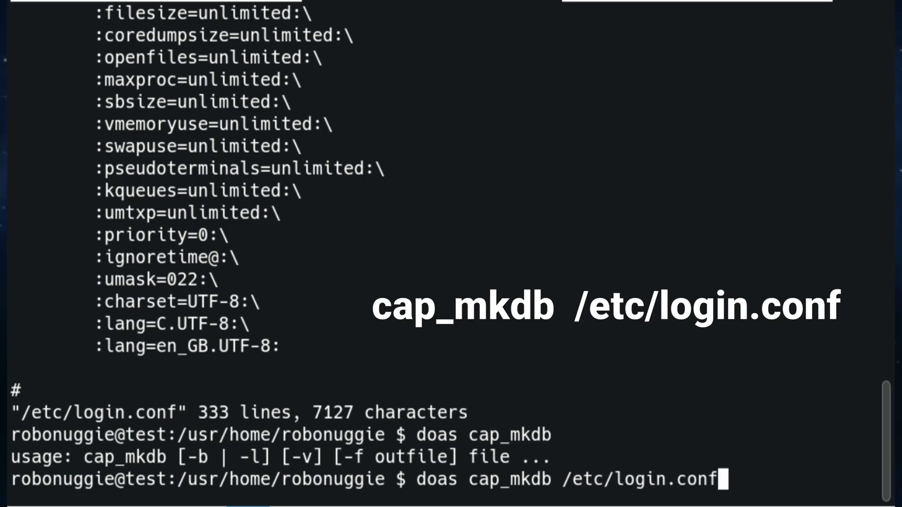
pyautogui.press('Return')
# Open .xinitrc with edit and insert a blank first line above the exec line
pyautogui.write('e')
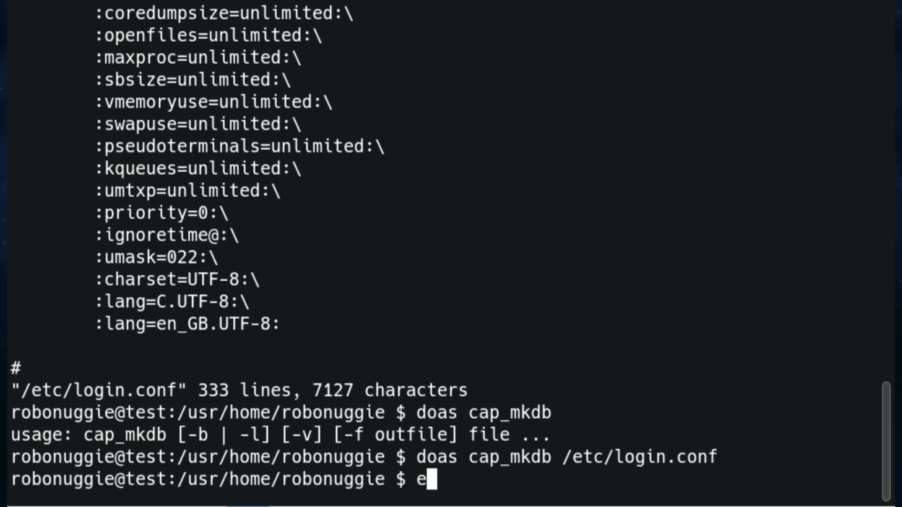
pyautogui.write('dit .')
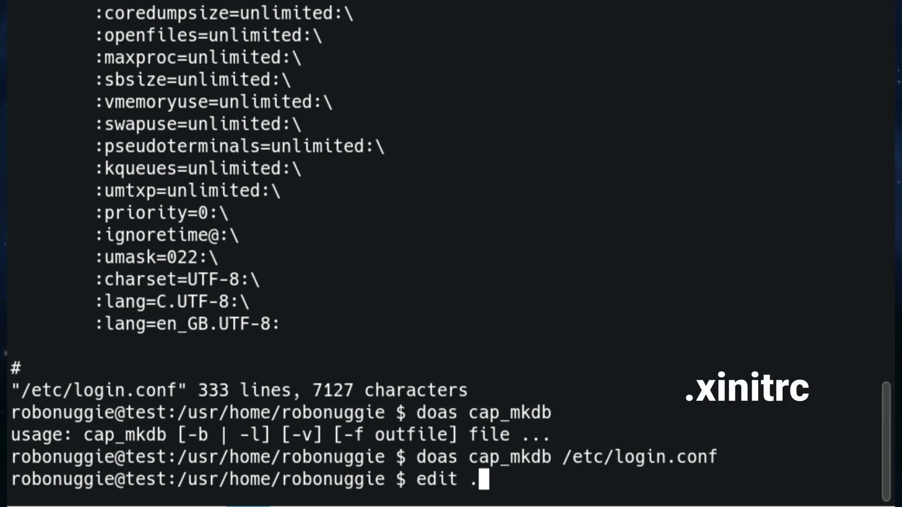
pyautogui.write('xinitr')
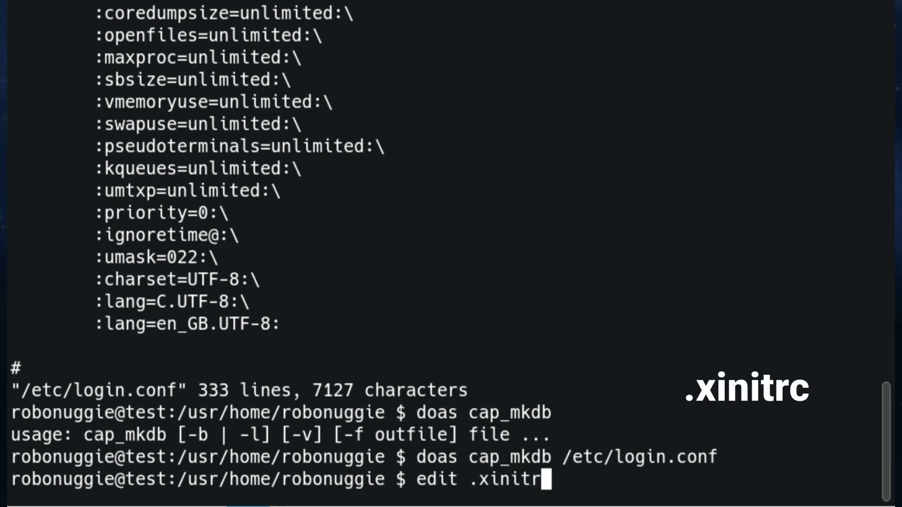
pyautogui.write('c')
pyautogui.press('Return')
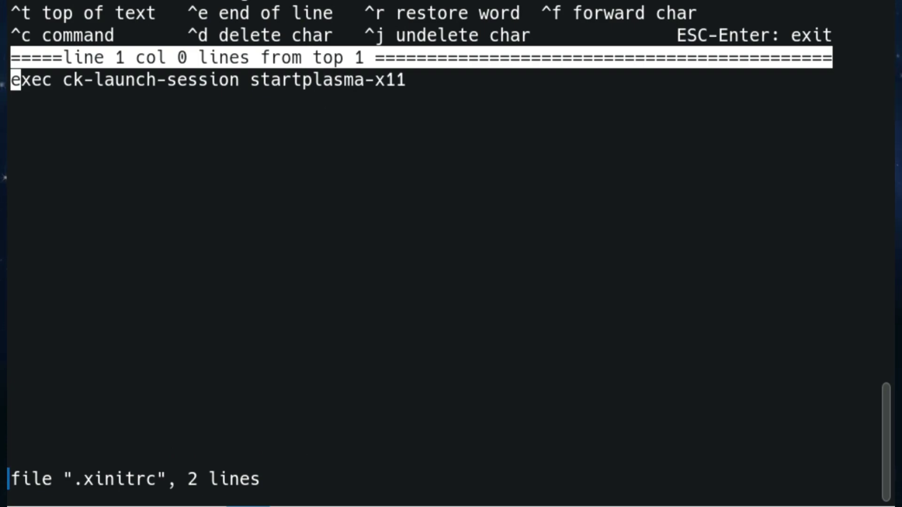
pyautogui.press('Down')
pyautogui.press('Up')
pyautogui.press('Return')
pyautogui.press('Up')
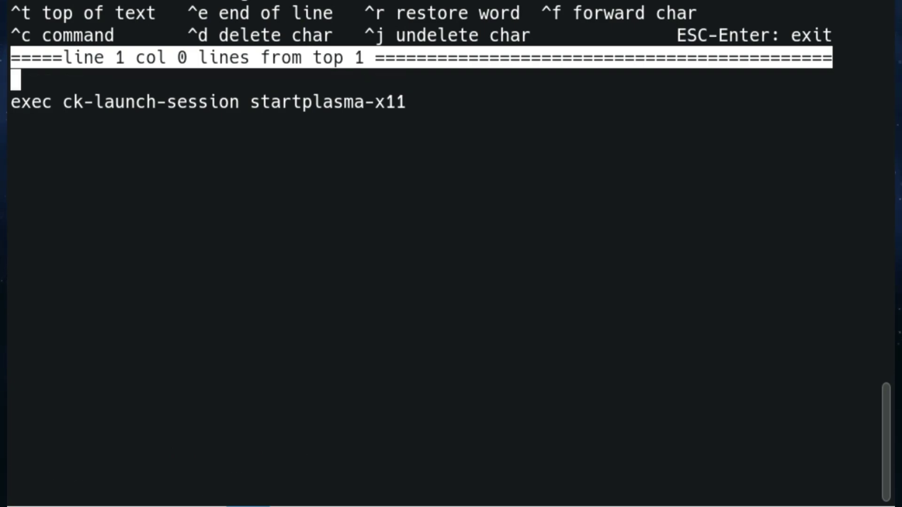
# Add two '#' separator lines at the top of .xinitrc
pyautogui.write('###########################################')
pyautogui.press('Home')
pyautogui.press('Return')
pyautogui.press('Up')
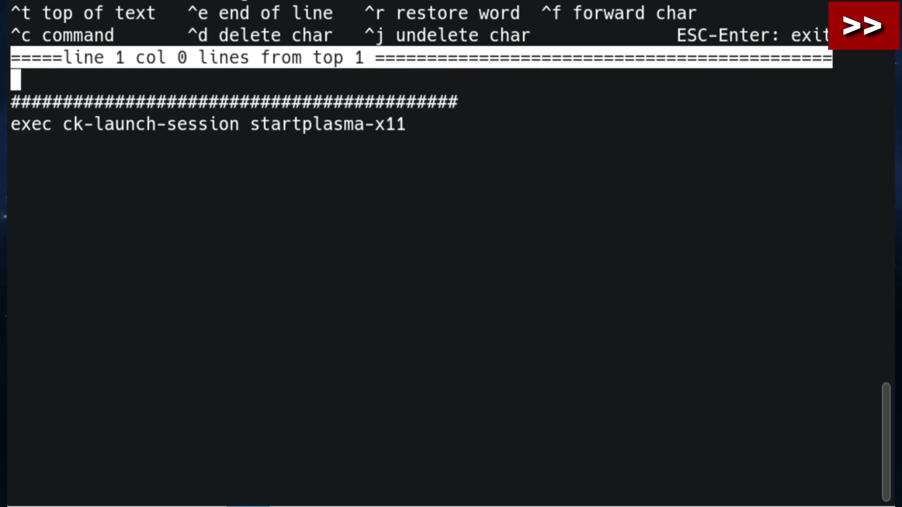
pyautogui.press('Return')
pyautogui.press('Up')
pyautogui.write('###########################################')
pyautogui.press('Down')
# Add exports for LC_ALL, LANG and LANGUAGE as en_GB.UTF-8, and MM_CHARSET=UTF-8
pyautogui.write('export LC_ALL=en_GB.UTF-8')
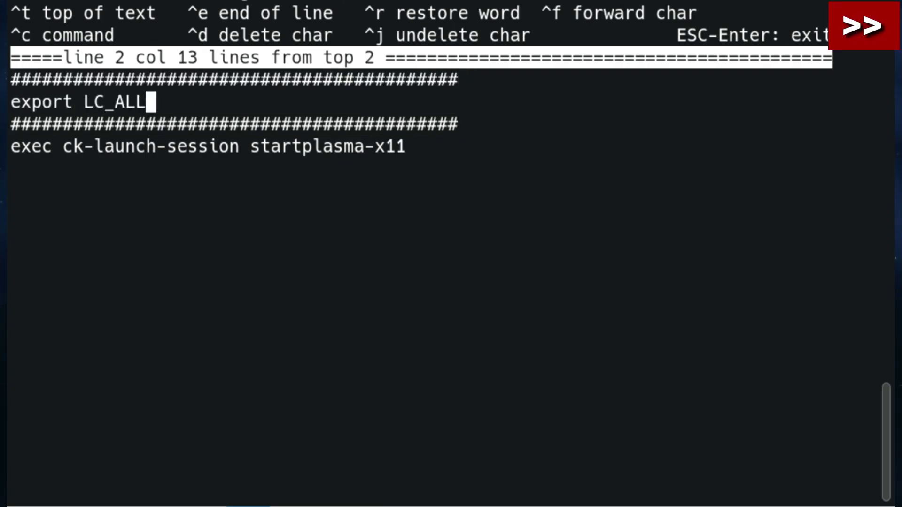
pyautogui.press('Return')
pyautogui.write('export MM_CHARSET=UTF-8')
pyautogui.press('Return')
pyautogui.write('export LANG=en_GB.UTF-8')
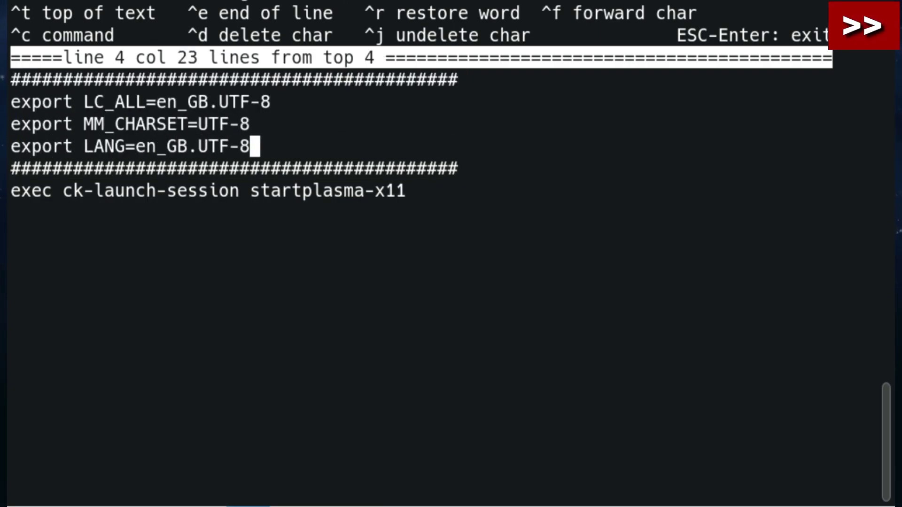
pyautogui.press('Return')
pyautogui.write('export LANGUAGE=en_GB.UTF-8')
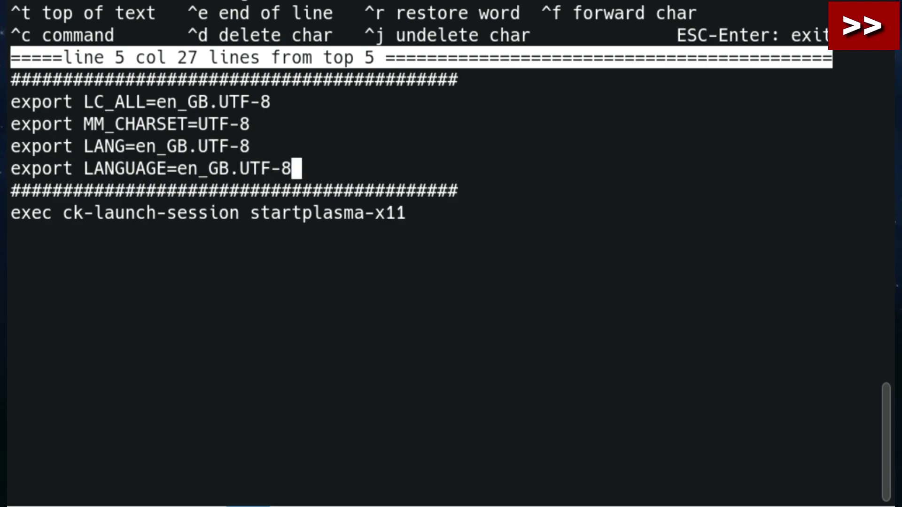
# Add export BROWSER=firefox and setxkbmap gb lines
pyautogui.press('Return')
pyautogui.write('export BROWSER=firefox')
pyautogui.press('Return')
pyautogui.write('setxkbmap gb')
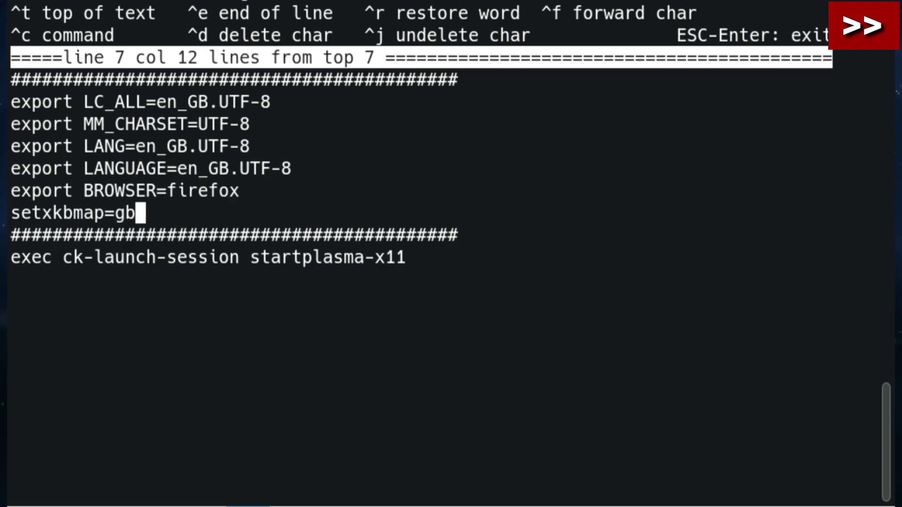
# Add xset s off, xset -dpms, xset s noblank and export GVS_DISABLE_FUSE=1
pyautogui.press('Return')
pyautogui.write('xset s off')
pyautogui.press('Return')
pyautogui.write('xset -dpms')
pyautogui.press('Return')
pyautogui.write('xset s noblank')
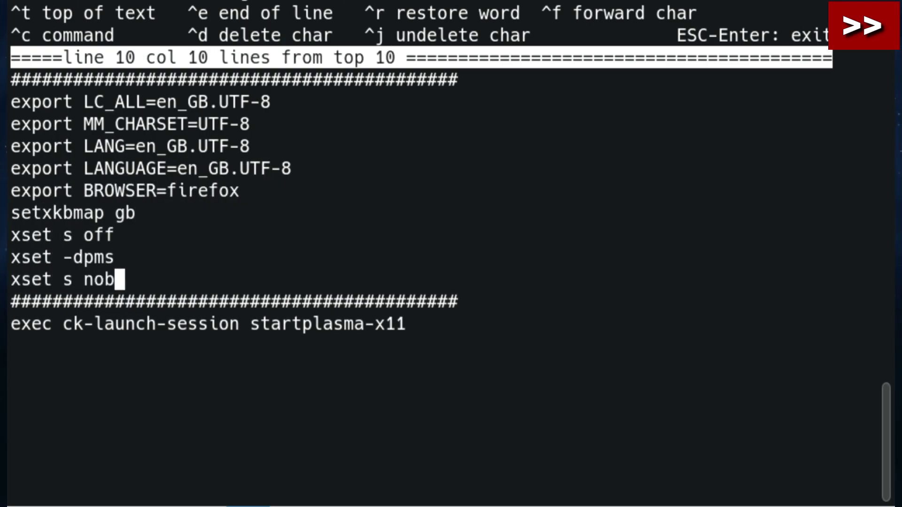
pyautogui.press('Return')
pyautogui.write('export GVS_DISABLE_FUSE=1')
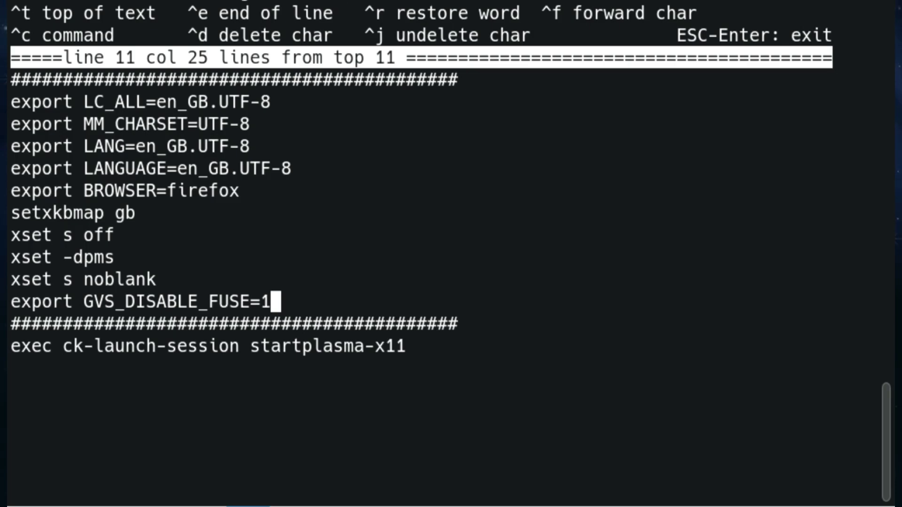
# Save .xinitrc and exit the editor back to the shell prompt
pyautogui.press('Escape')
pyautogui.press('Return')
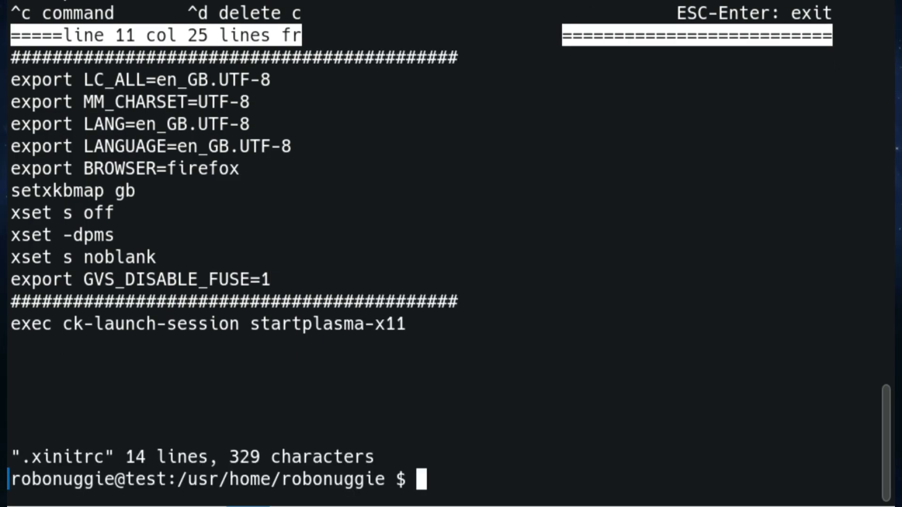
pyautogui.write('doas')
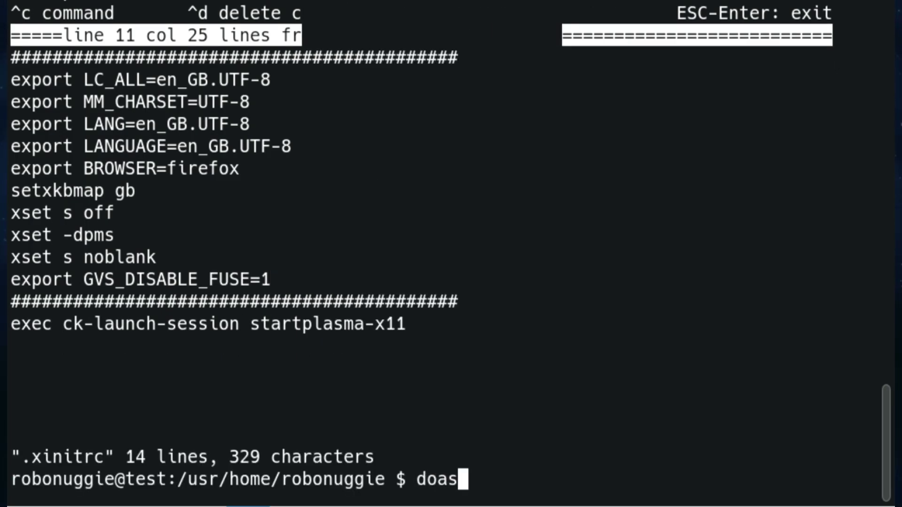
pyautogui.write(' reboo')
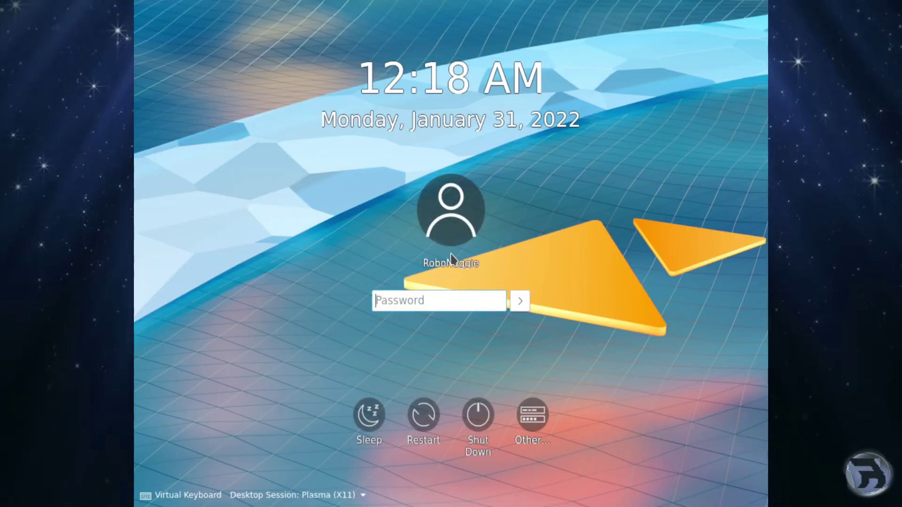
# After the reboot, enter the account password at the KDE login screen
pyautogui.write('••••••••')
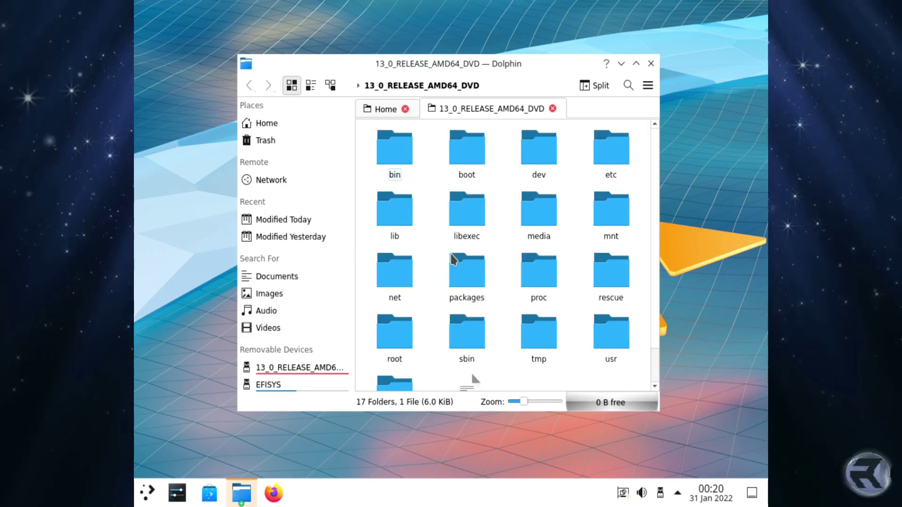
# Browse the Home folder and the 13_0_RELEASE_AMD64_DVD drive in Dolphin, then close it
pyautogui.click(384, 110)
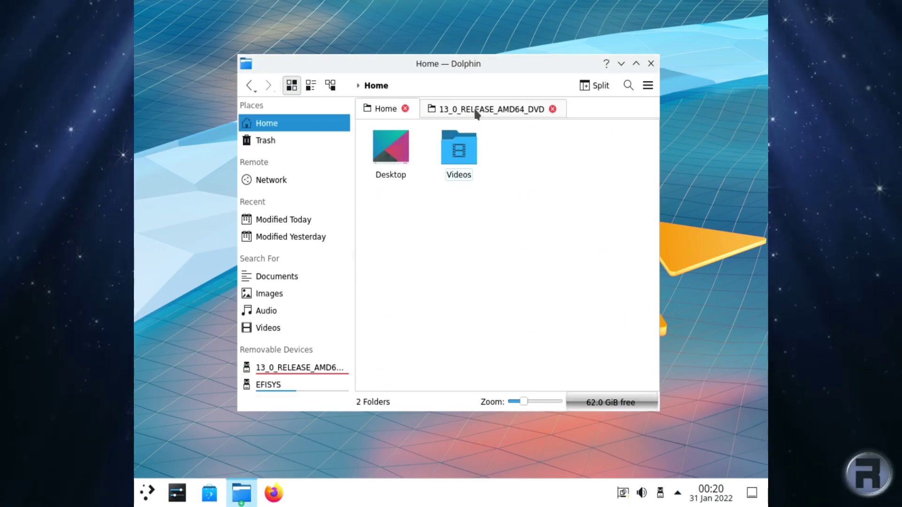
pyautogui.click(451, 108)
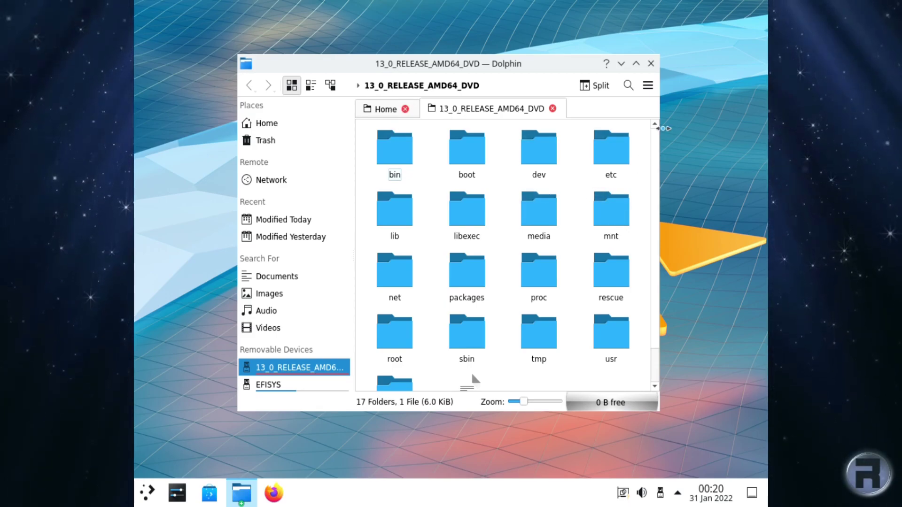
pyautogui.moveTo(655, 145); pyautogui.dragTo(657, 267)
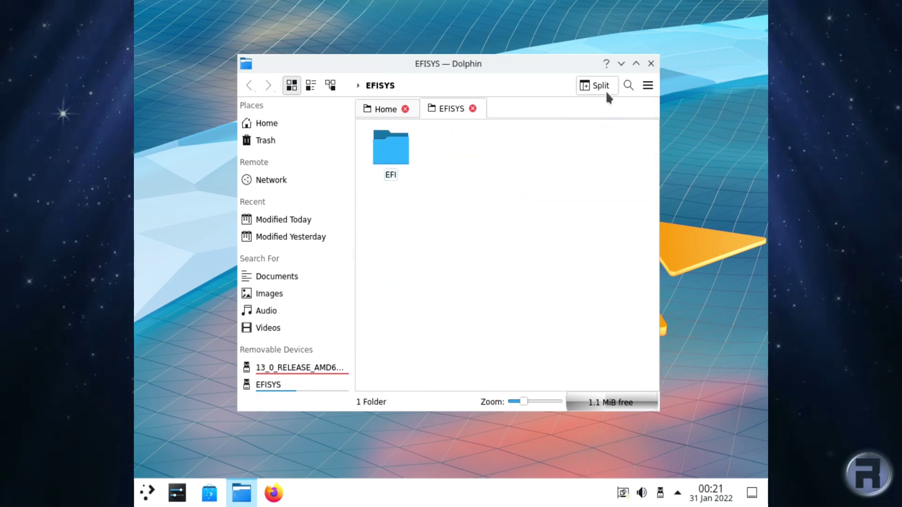
pyautogui.click(651, 65)
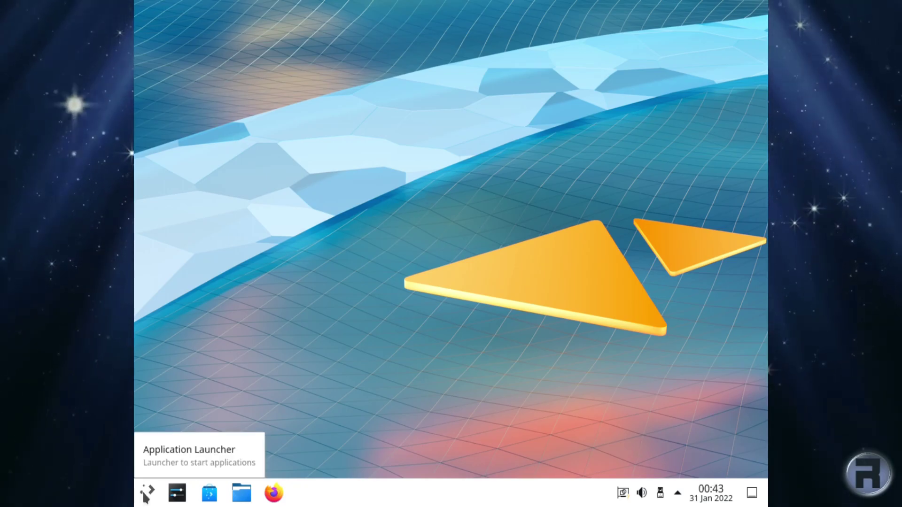
# Start Konsole from the Application Launcher and type doas edit /usr/local/etc/automount.conf
pyautogui.click(147, 492)
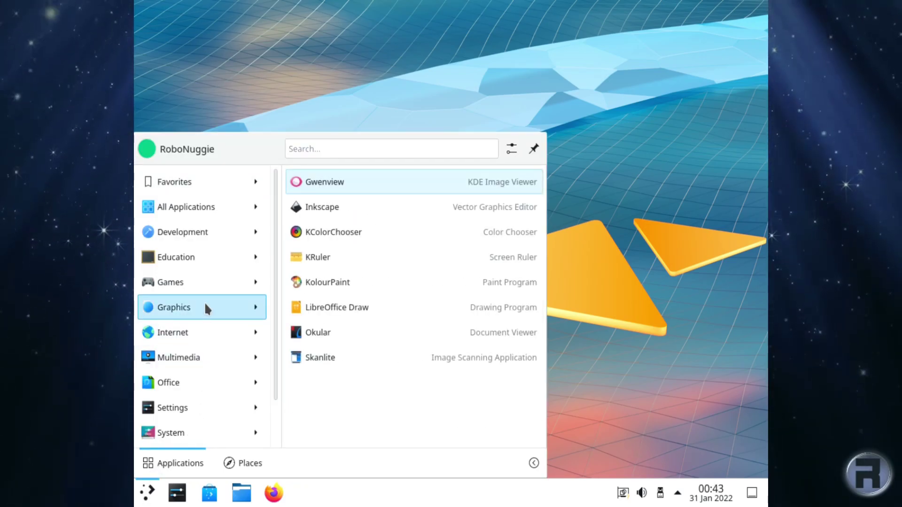
pyautogui.moveTo(163, 426)
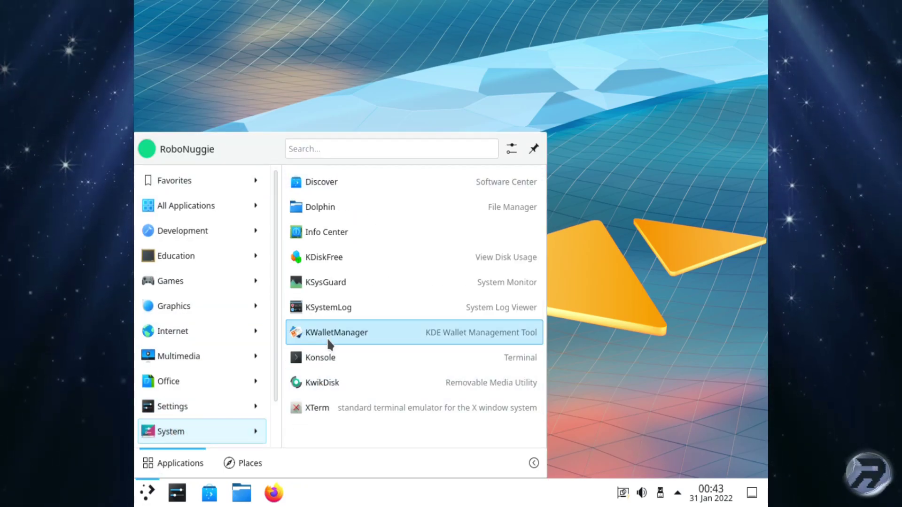
pyautogui.click(324, 358)
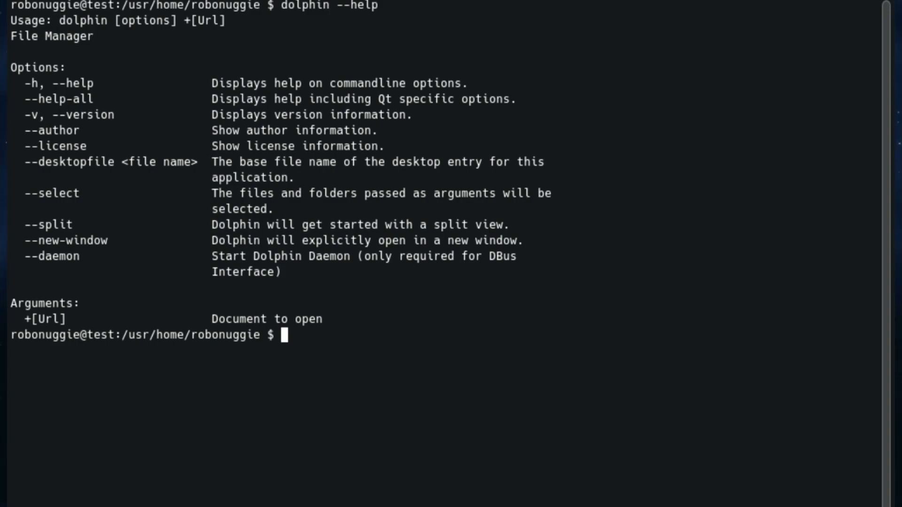
pyautogui.write('doas edit /usr/')
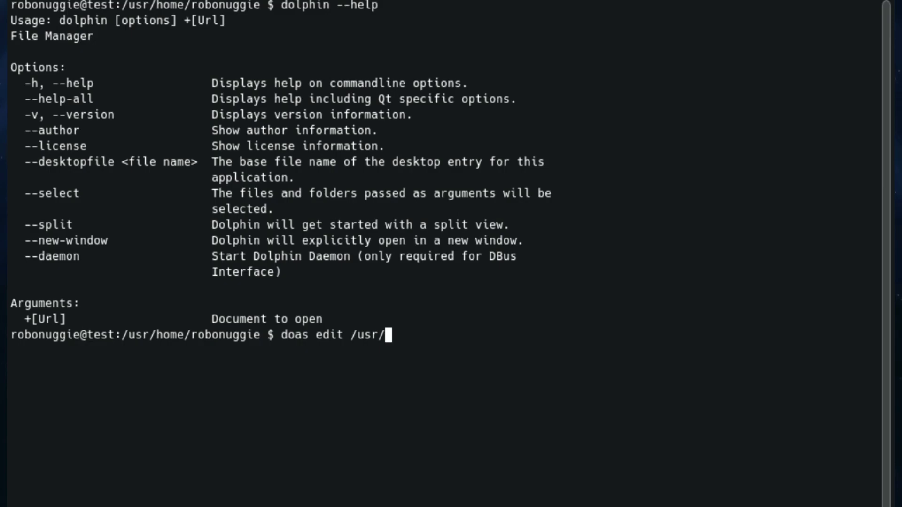
pyautogui.write('local/etc/a')
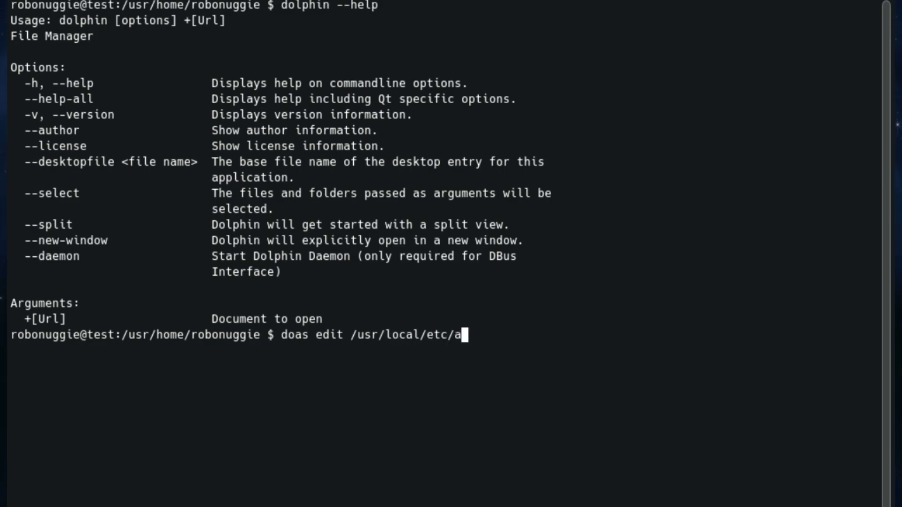
pyautogui.write('utomount.conf')
# Change automount.conf's FM line to "dolphin --new-window" and save the file
pyautogui.press('Return')
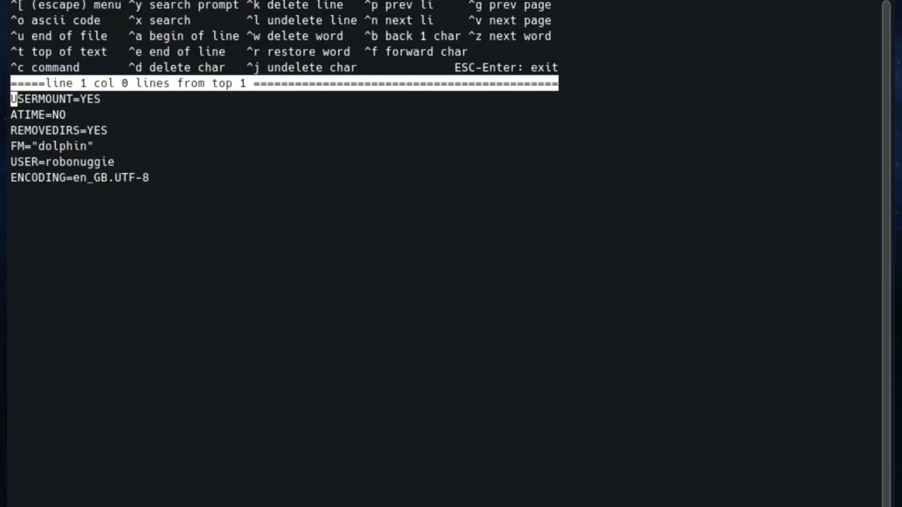
pyautogui.press('Down')
pyautogui.press('Down')
pyautogui.press('Down')
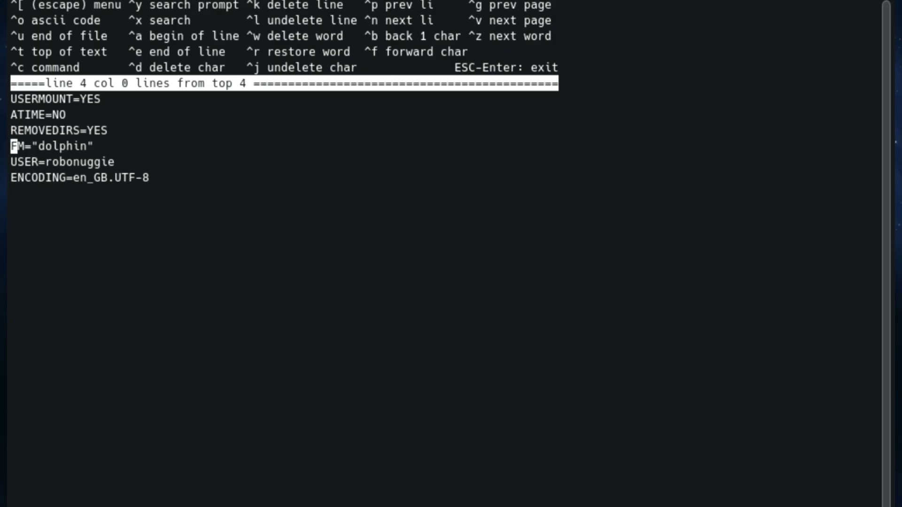
pyautogui.press('Down')
pyautogui.press('Up')
pyautogui.press('End')
pyautogui.press('Left')
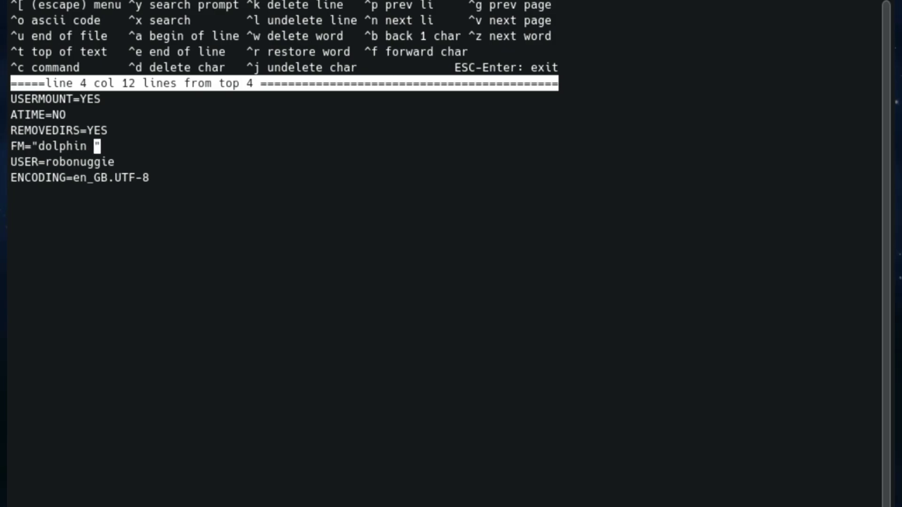
pyautogui.scroll(5, 144, 156)
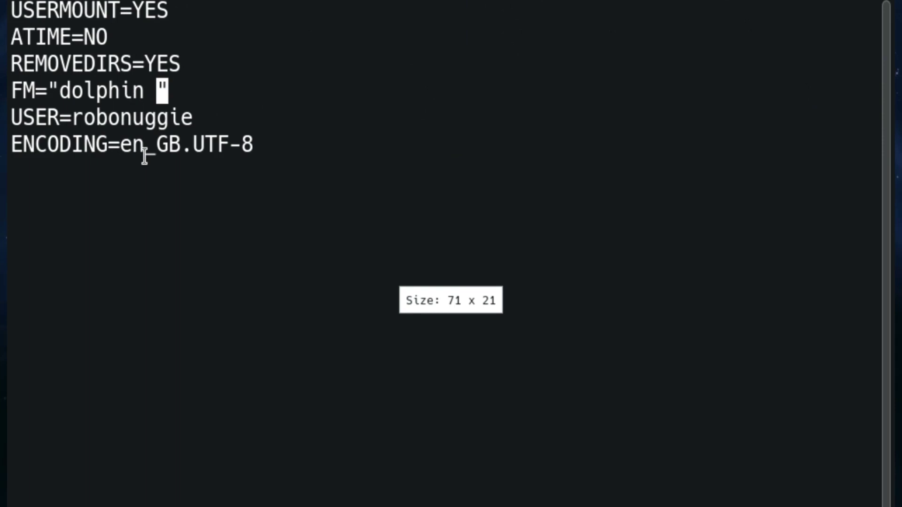
pyautogui.scroll(-3, 144, 157)
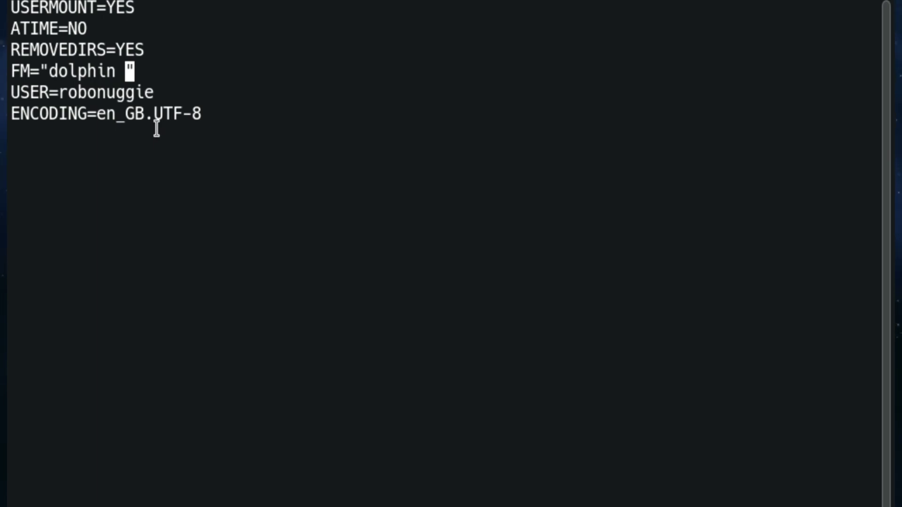
pyautogui.write('--n')
pyautogui.write('ew-wi')
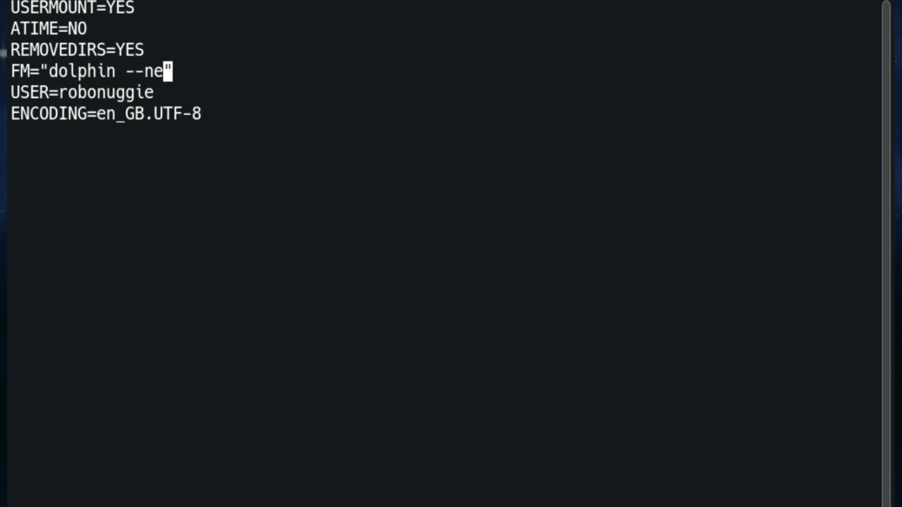
pyautogui.write('ndow')
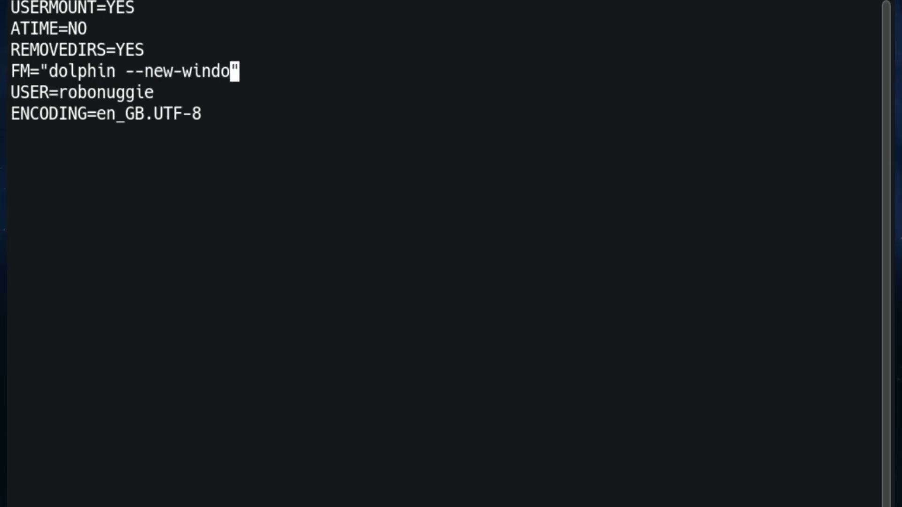
pyautogui.press('Escape')
pyautogui.press('Return')
pyautogui.press('Return')
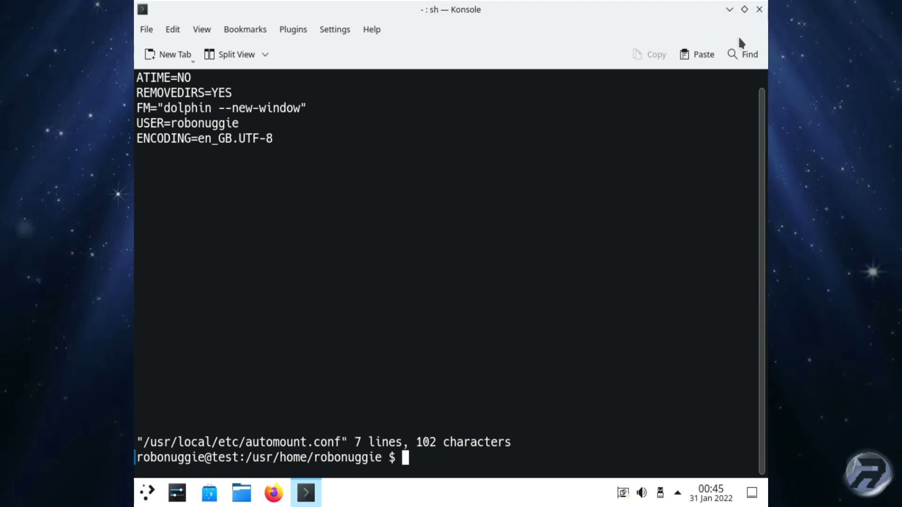
# Close Konsole, open the inserted 14.9 GiB drive in a new Dolphin window, then close both Dolphin windows
pyautogui.click(759, 10)
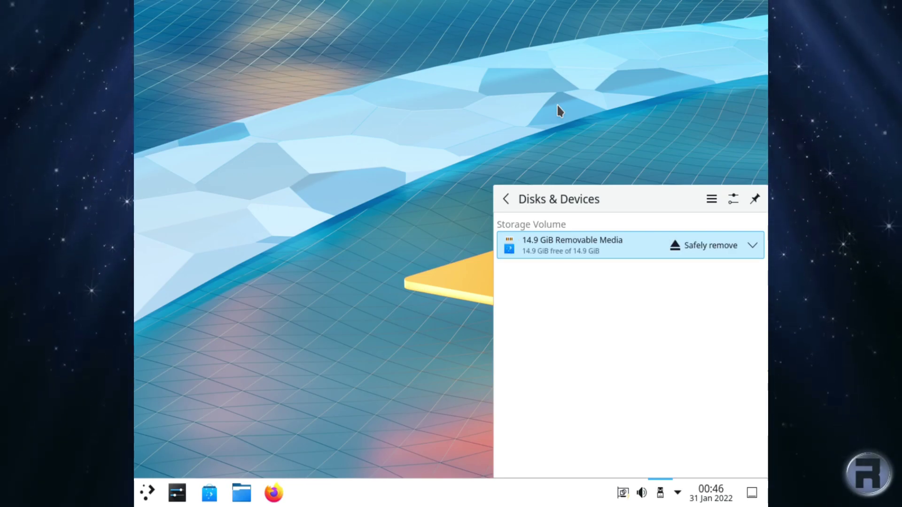
pyautogui.press('Return')
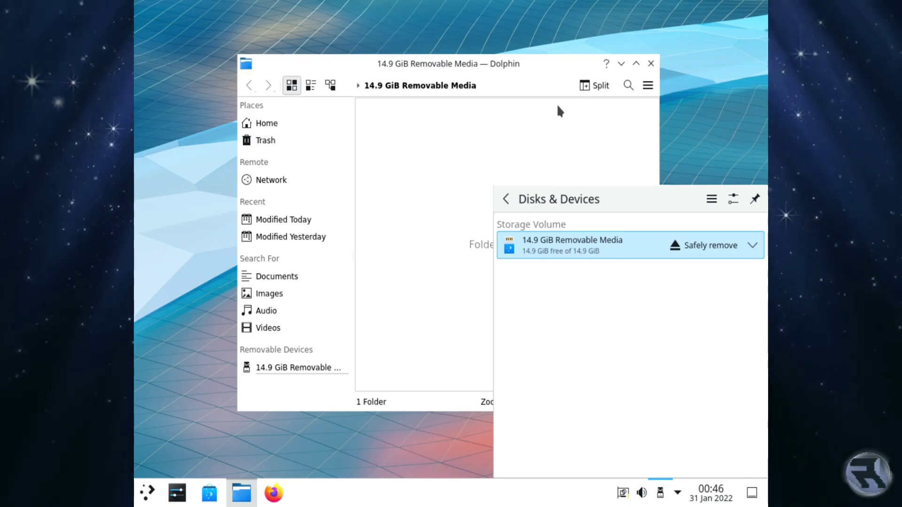
pyautogui.moveTo(491, 63); pyautogui.dragTo(462, 104)
pyautogui.click(622, 105)
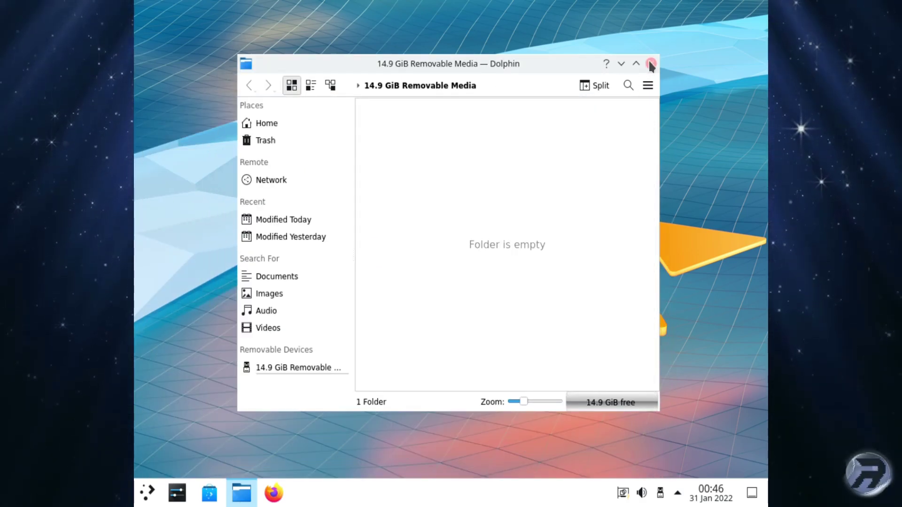
pyautogui.click(650, 63)
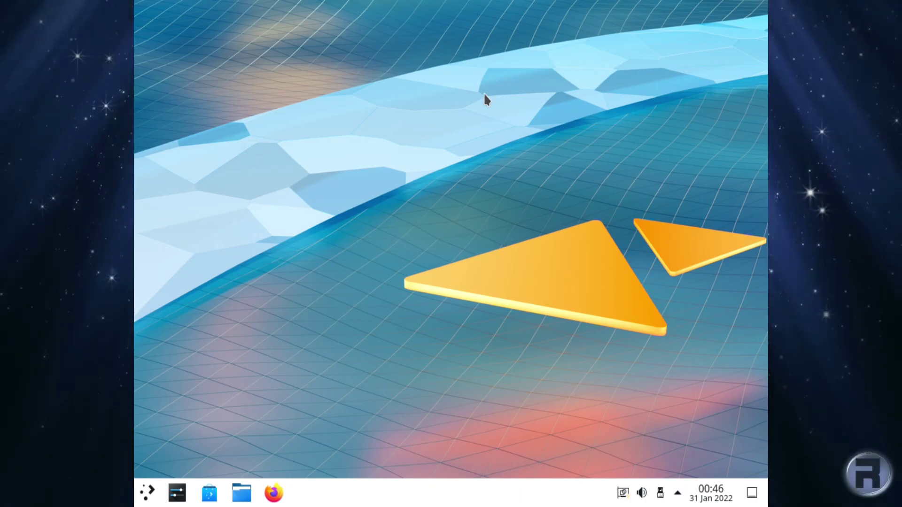